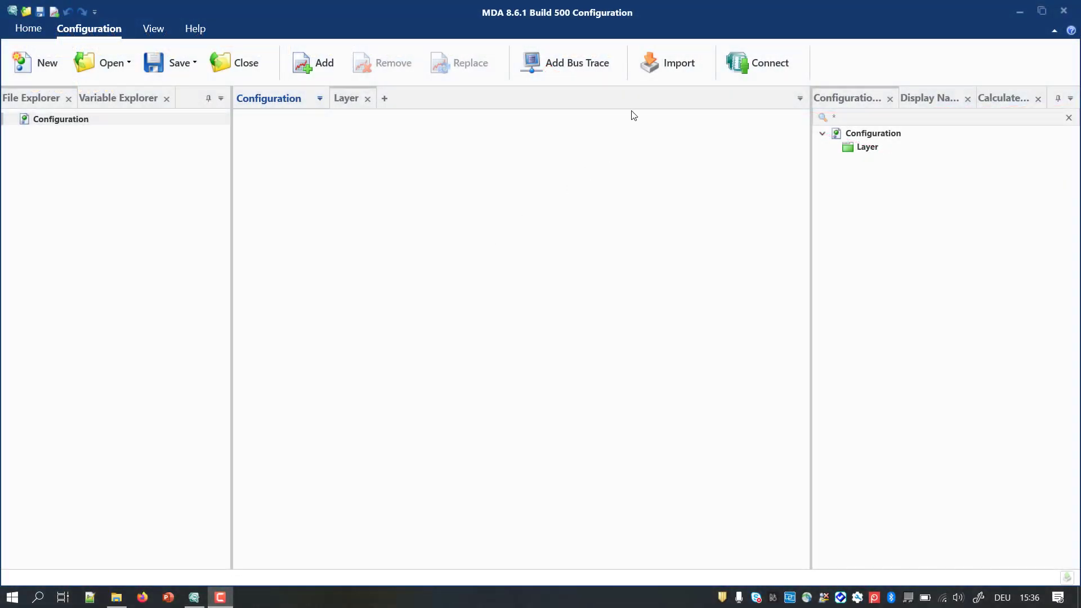
Step: Import MDA V8 Import Configuration.xdx without its Calculated Signals, Display Name Rules and Layer_4
left_click(666, 75)
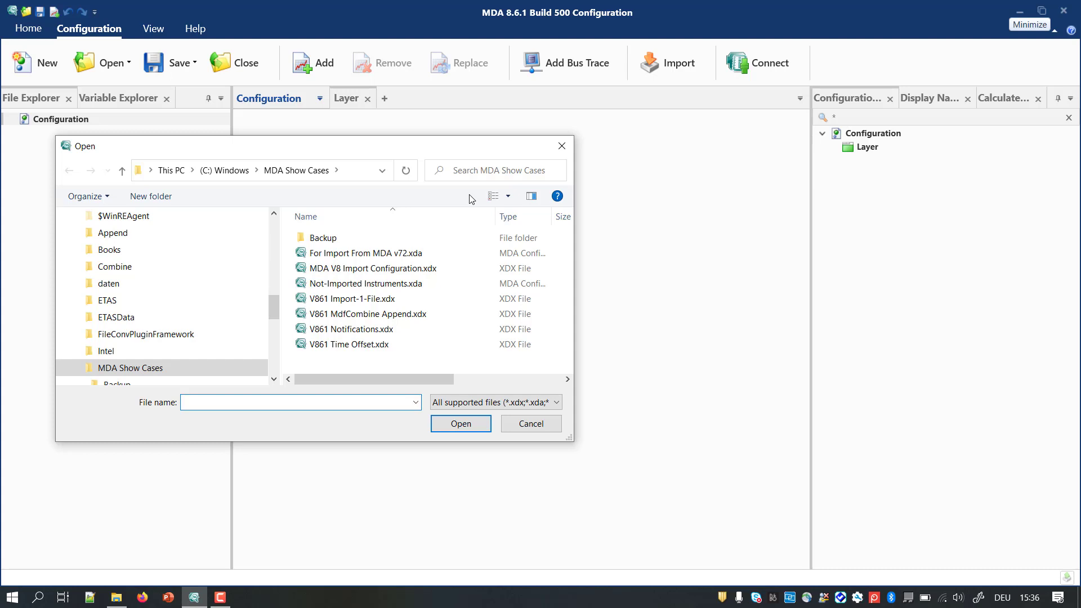
left_click(399, 270)
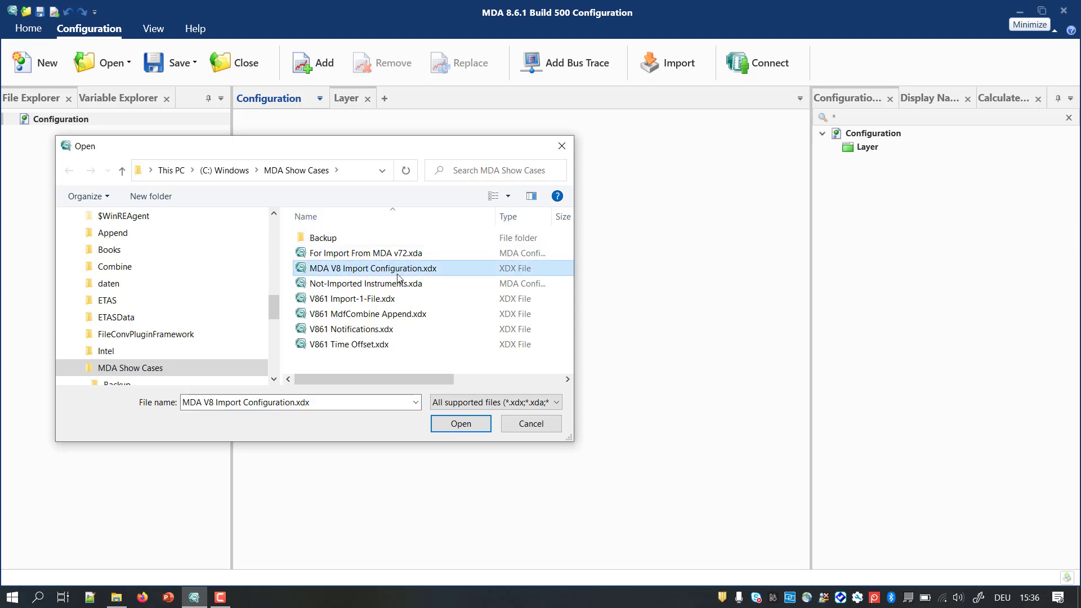
left_click(461, 425)
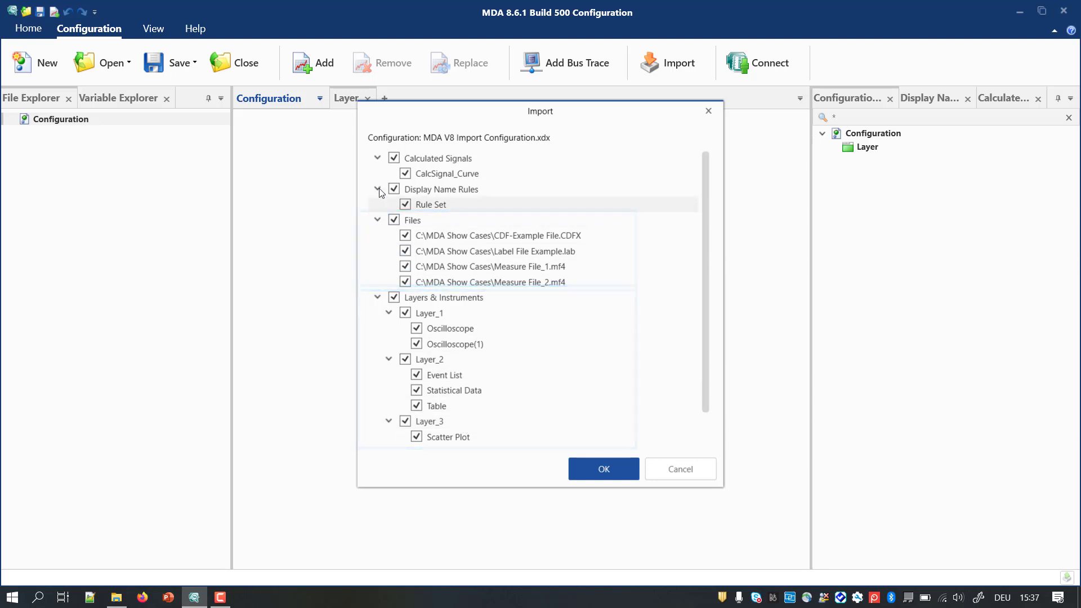
left_click(377, 159)
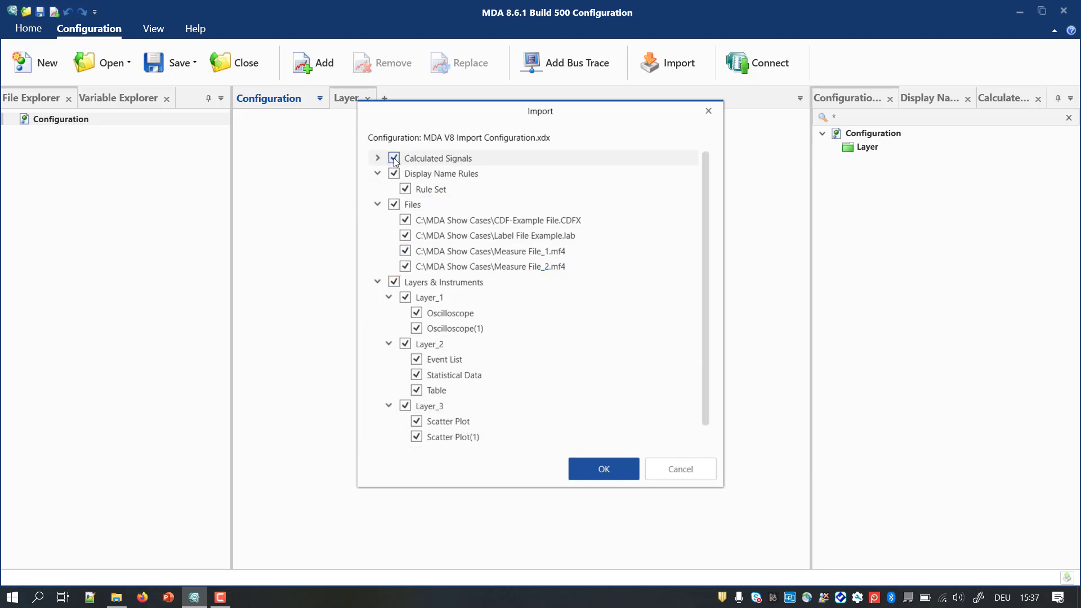
left_click(393, 158)
left_click(377, 173)
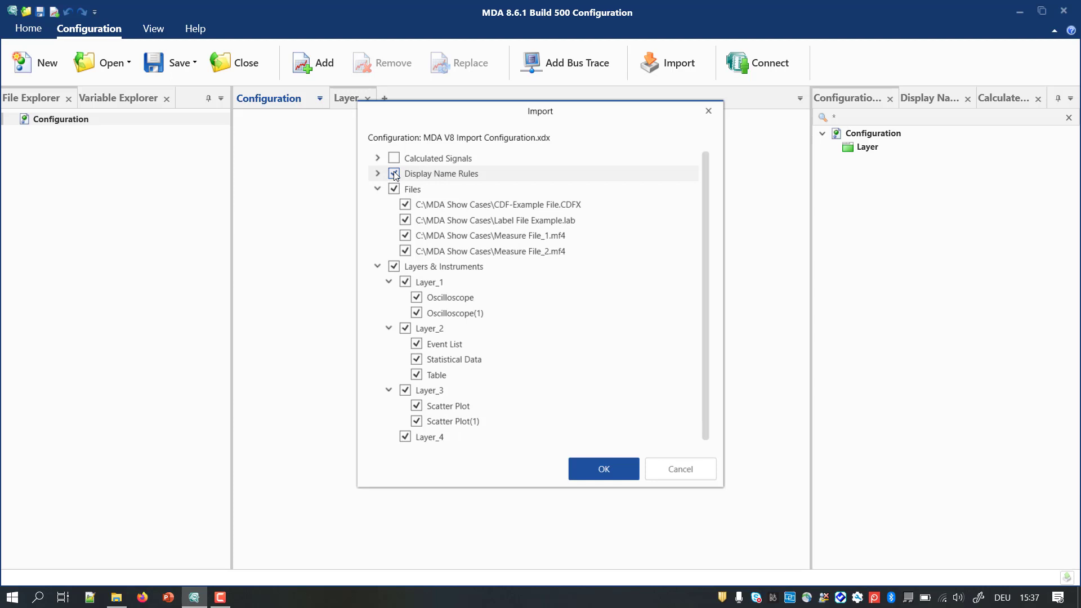
left_click(393, 173)
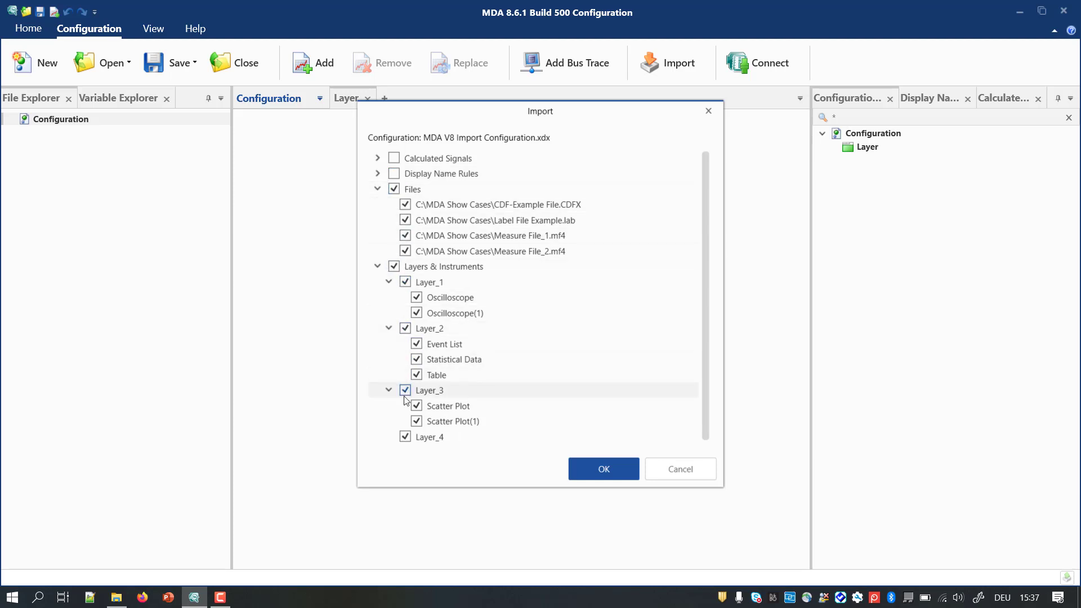
left_click(406, 436)
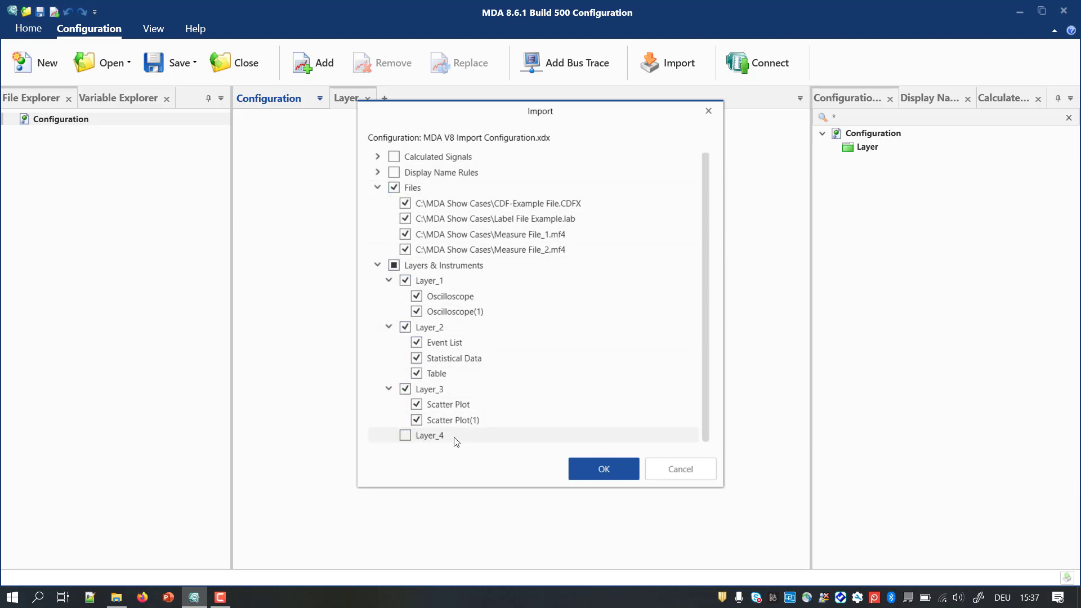
left_click(581, 464)
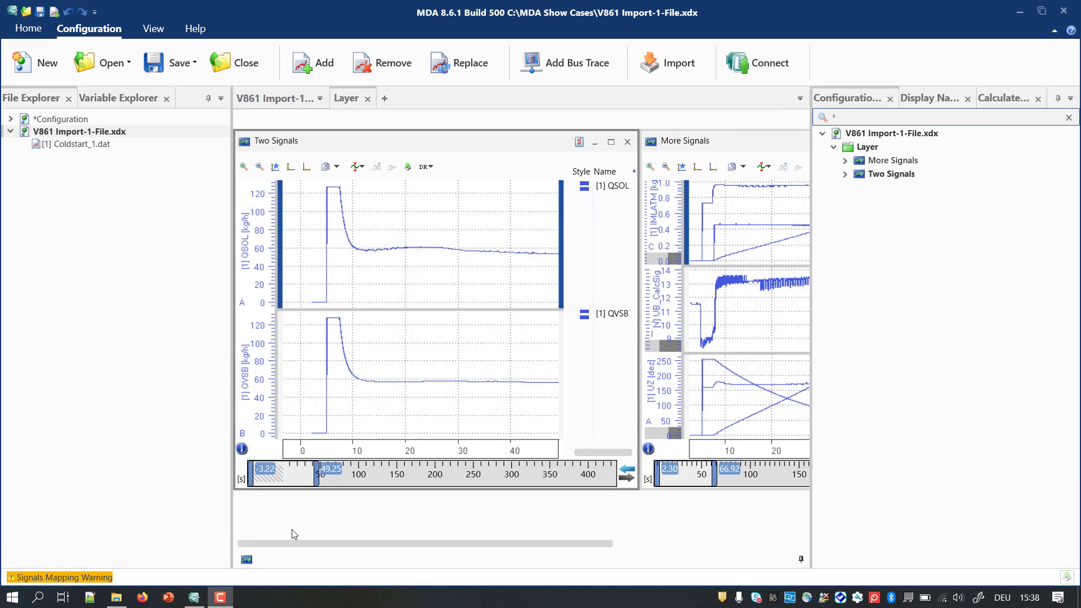
Step: Expand More Signals, then add Coldstart_2.dat as a second measurement file
left_click(846, 162)
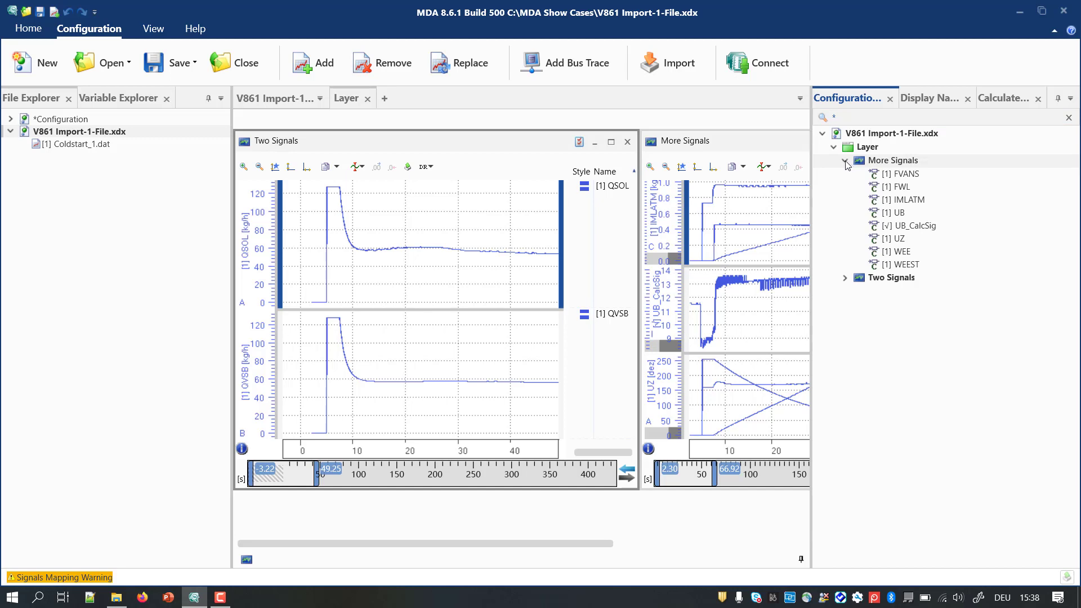
left_click(330, 70)
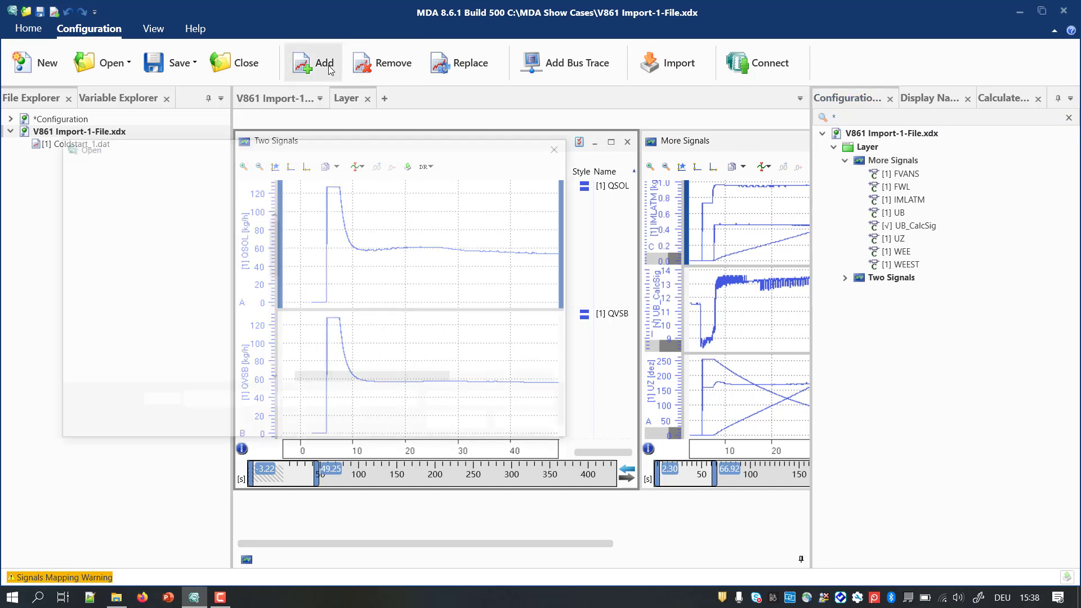
left_click(346, 285)
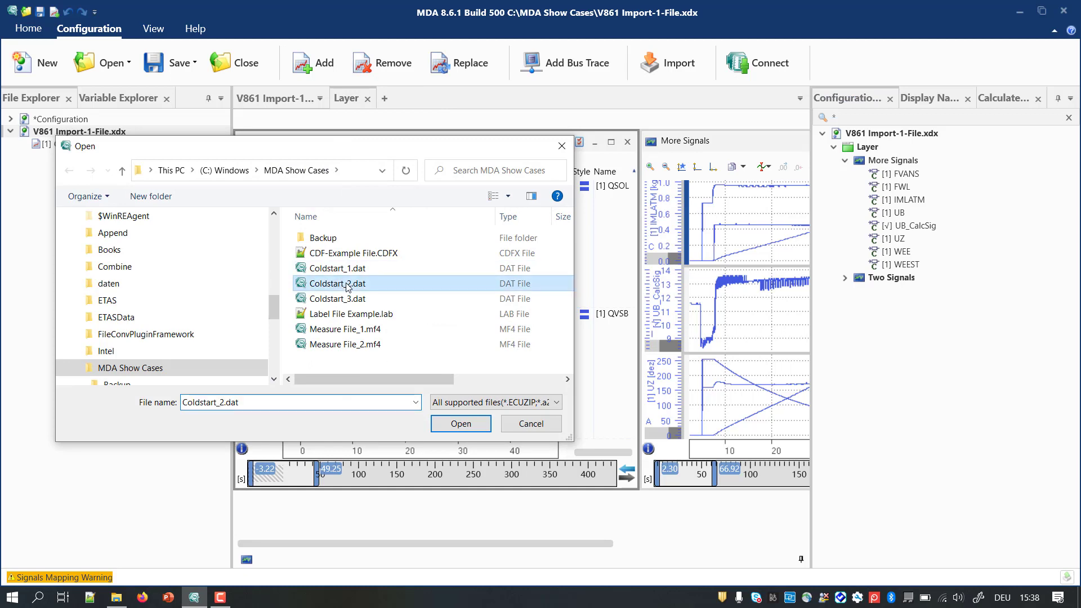
left_click(457, 425)
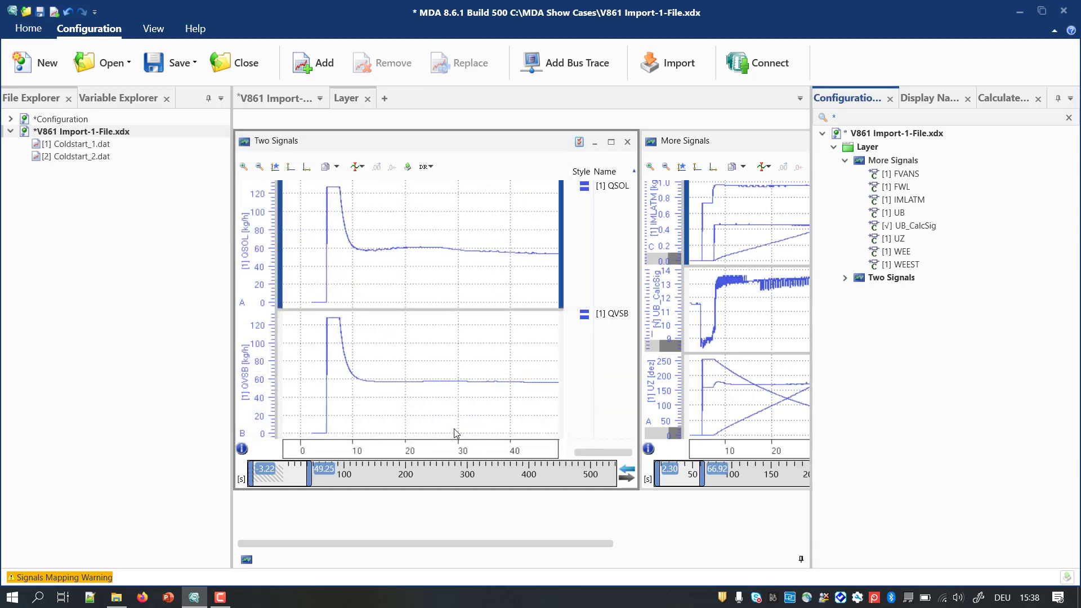
Step: Copy V861 Import-1-File.xdx and paste a duplicate into the MDA Show Cases folder
left_click(117, 599)
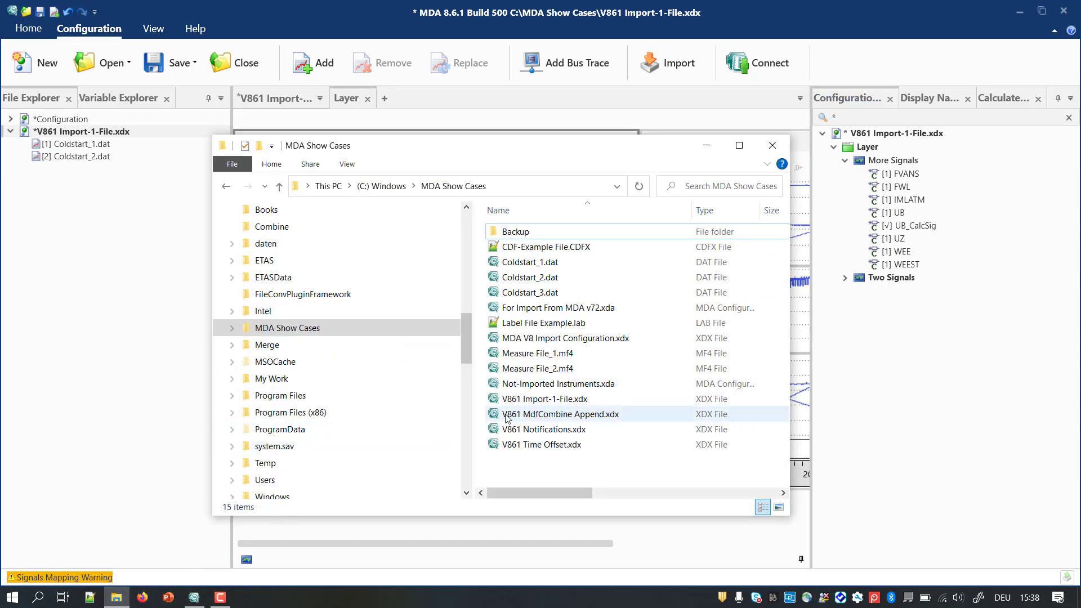
left_click(546, 401)
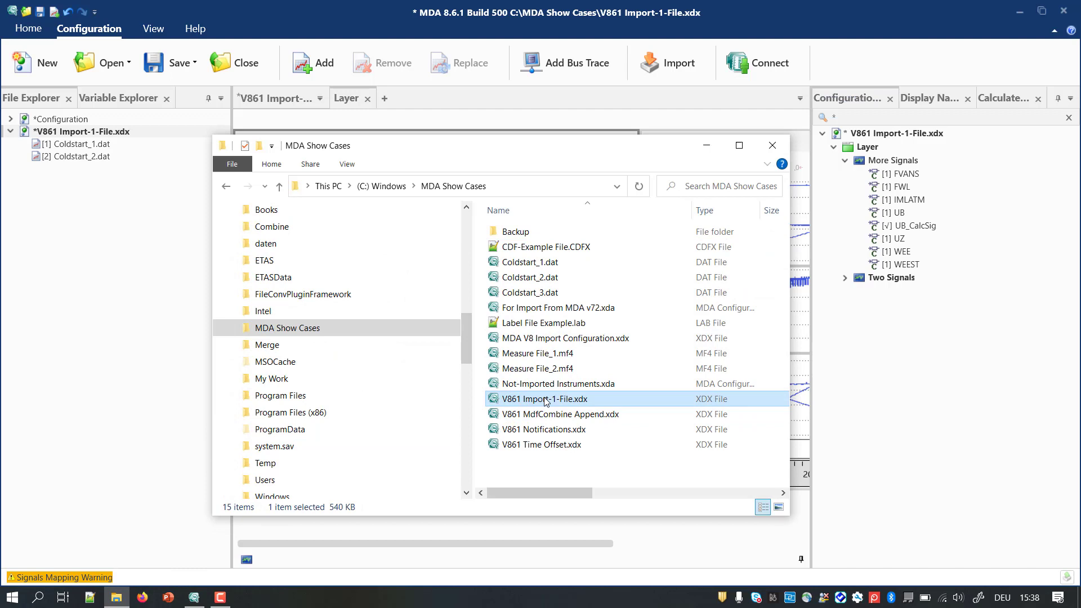
right_click(545, 402)
left_click(569, 501)
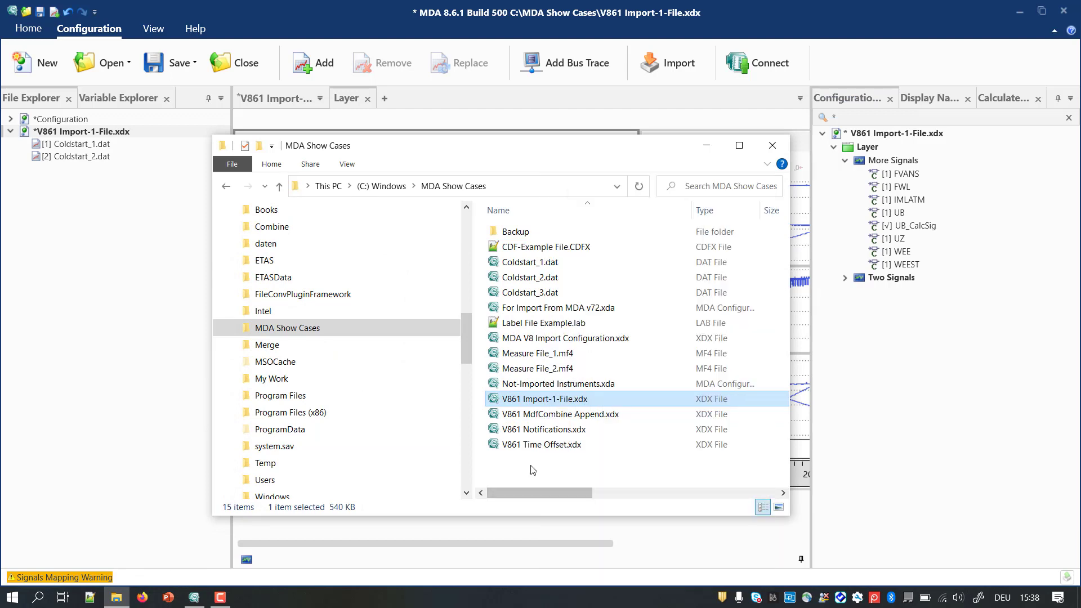
right_click(532, 469)
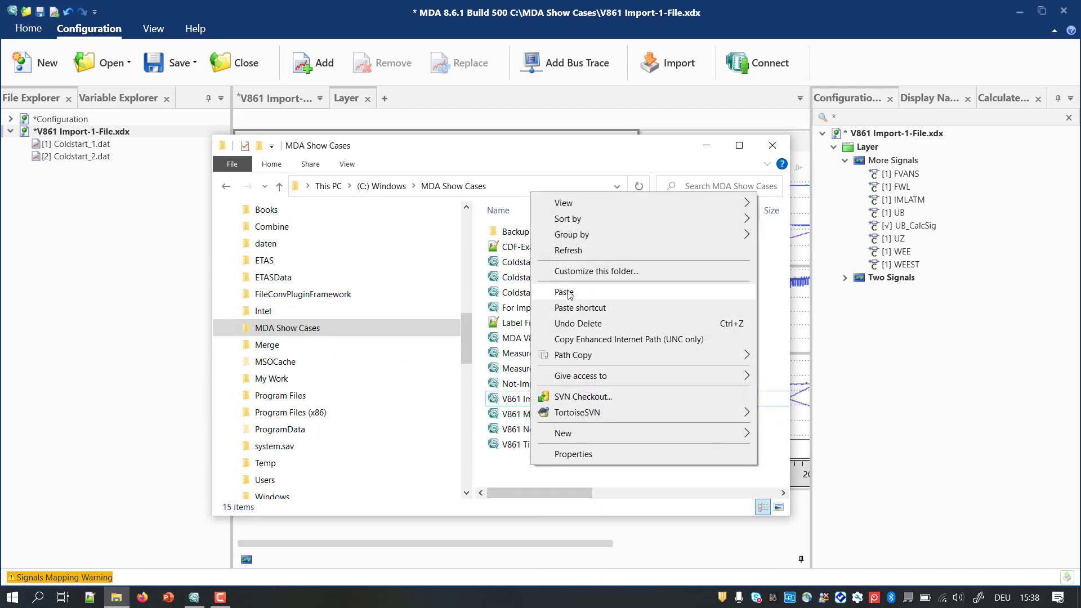
left_click(563, 291)
Step: Back in MDA, remove Coldstart_1.dat from the configuration
left_click(129, 193)
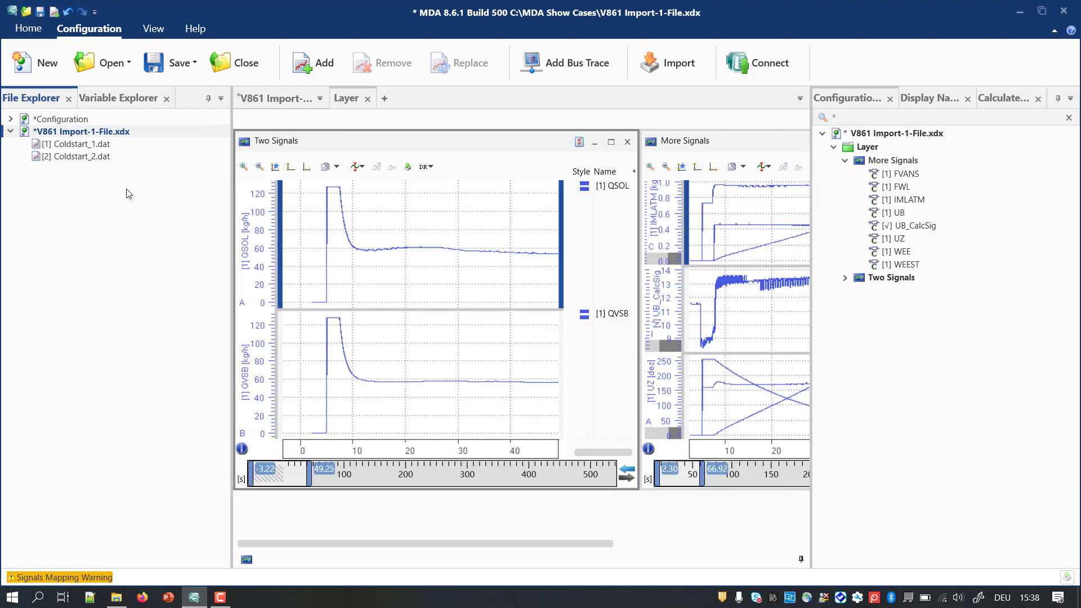
left_click(126, 147)
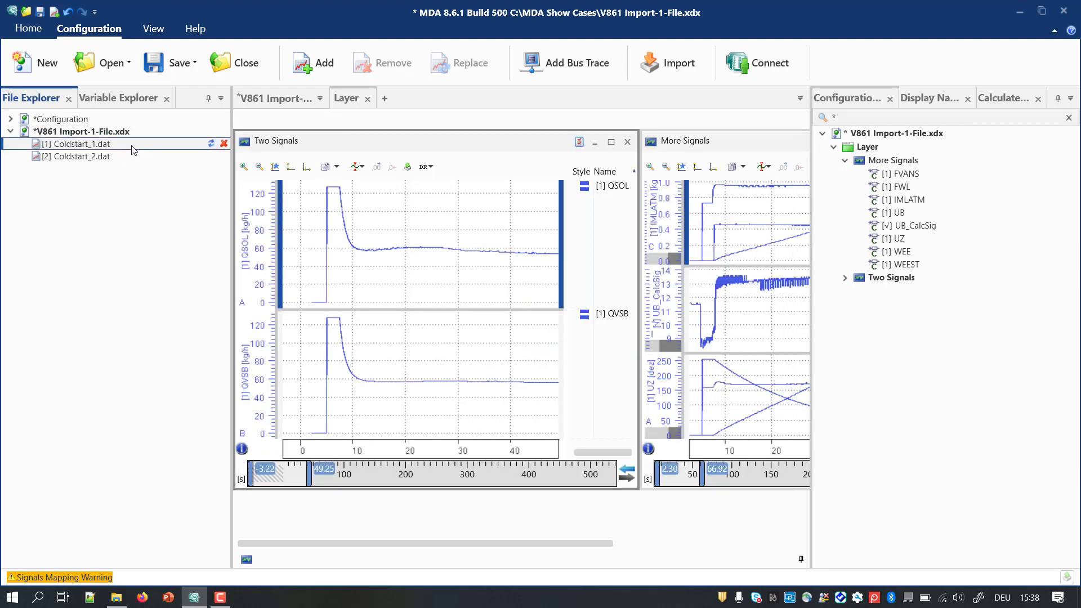
left_click(223, 144)
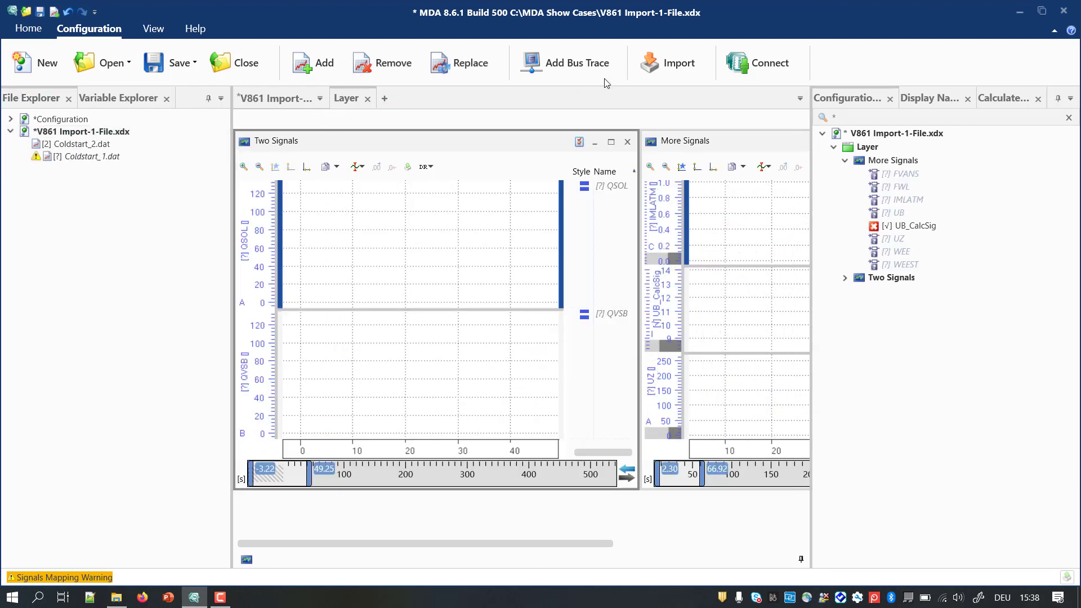
Step: Import V861 Import-1-File - Copy.xdx without its Files, bringing in its layer and calculated signal
left_click(659, 67)
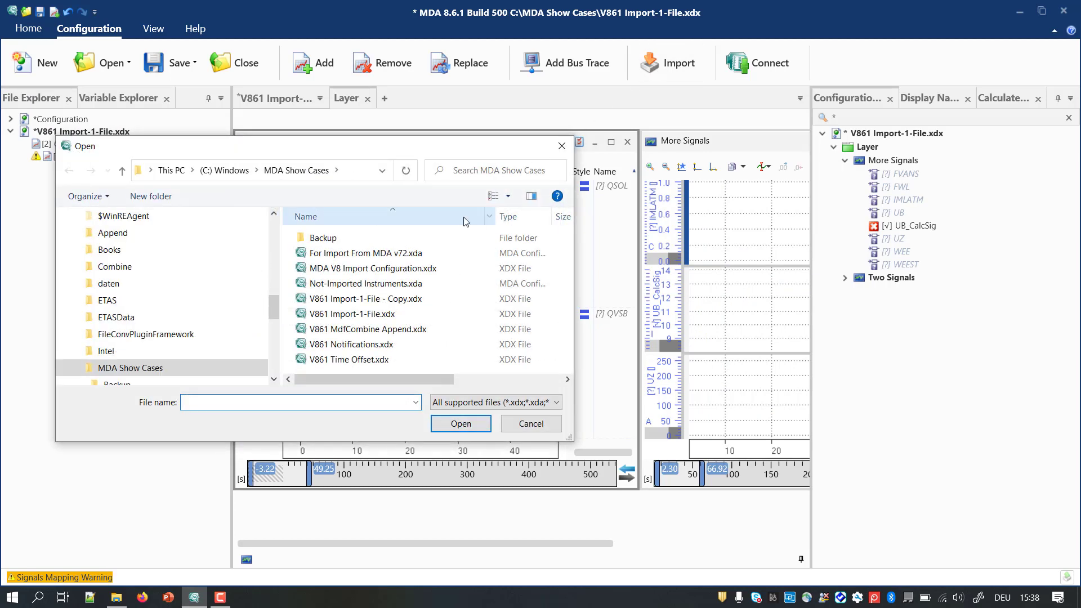
left_click(403, 298)
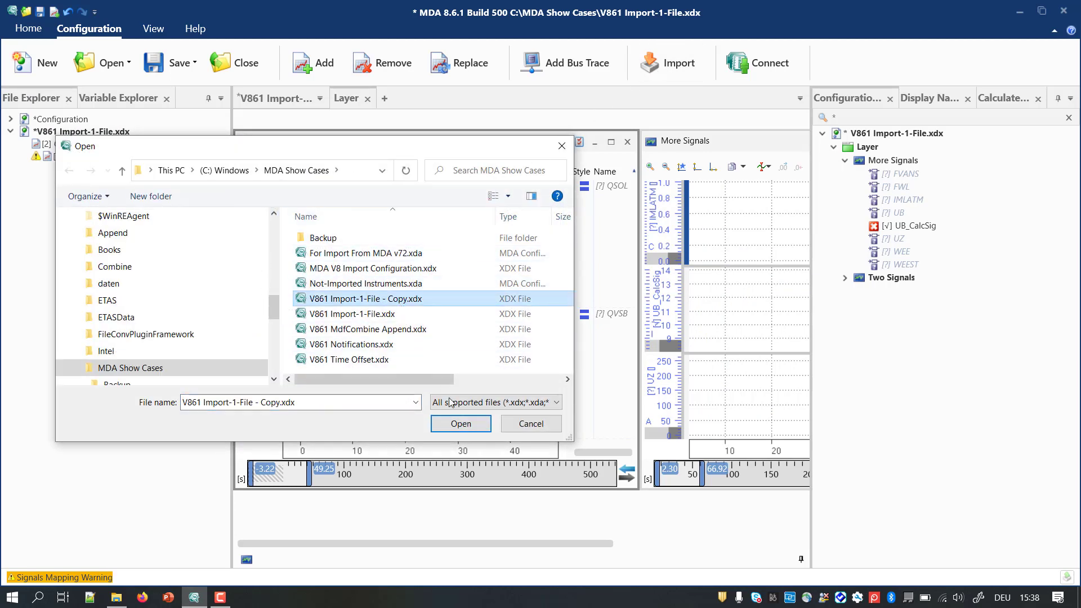
left_click(460, 425)
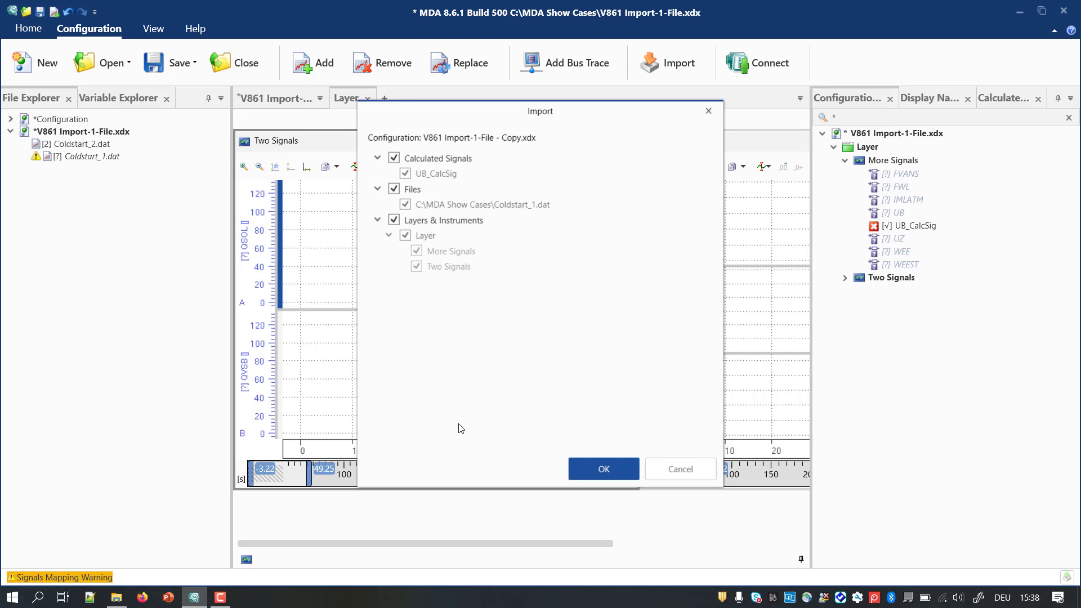
left_click(406, 204)
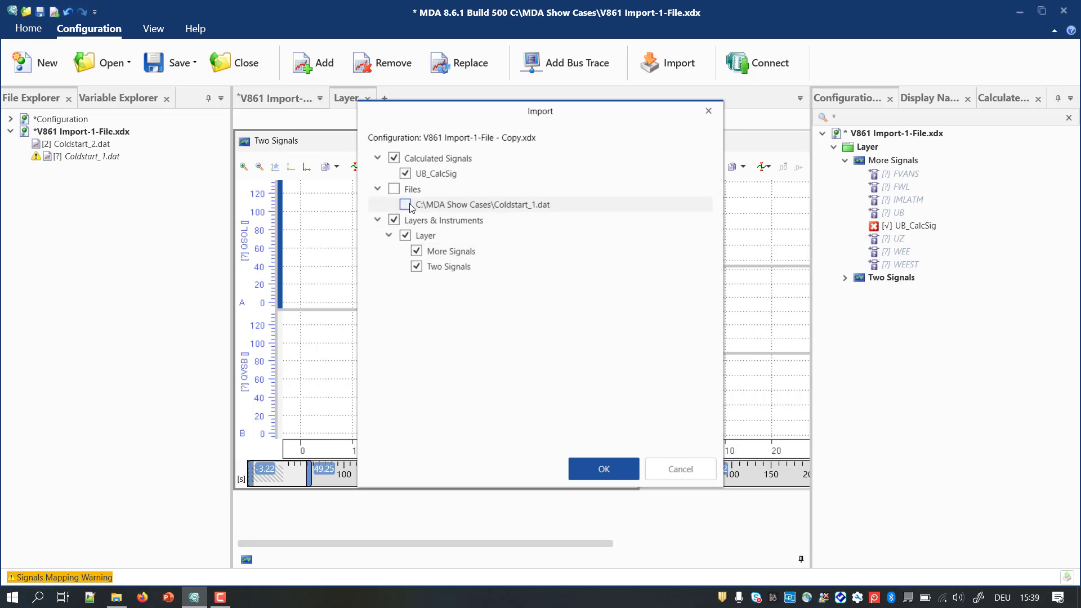
left_click(605, 468)
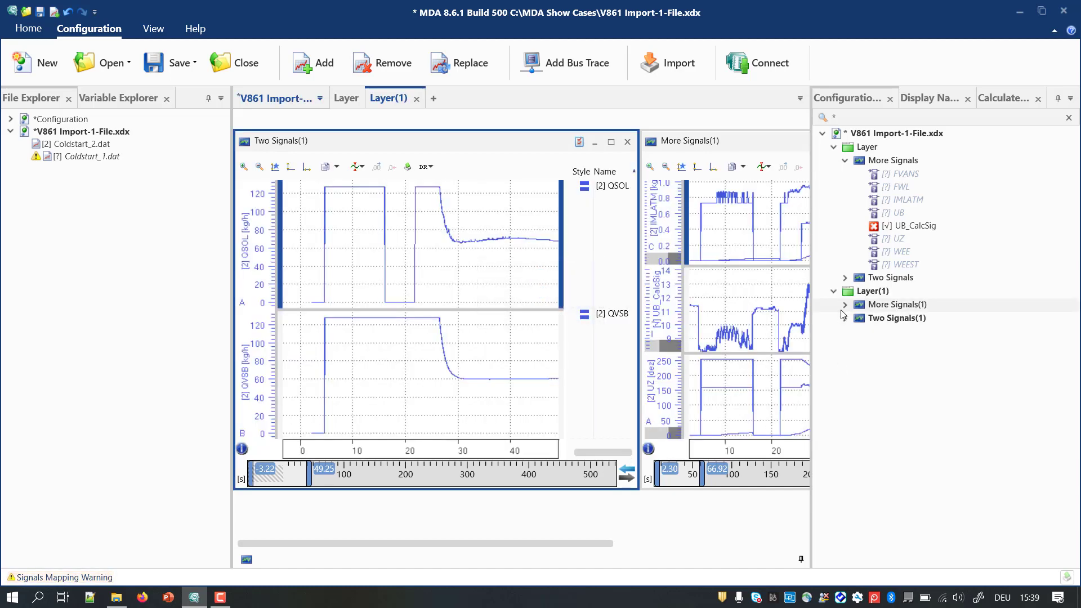
Step: Expand More Signals(1) and view the calculated signals UB_CalcSig and UB_CalcSig_1
left_click(845, 304)
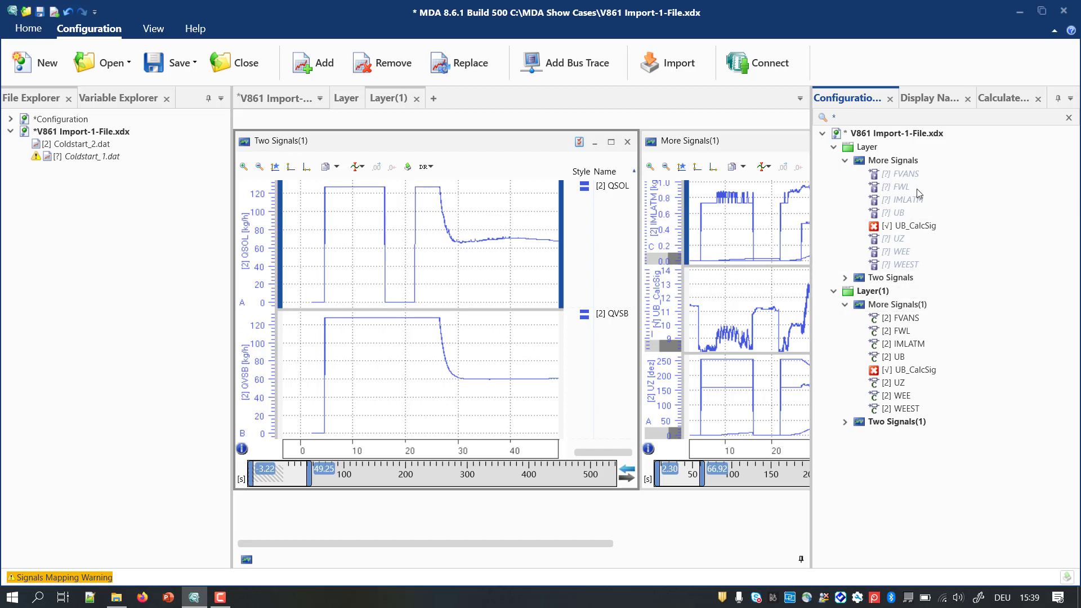
left_click(979, 105)
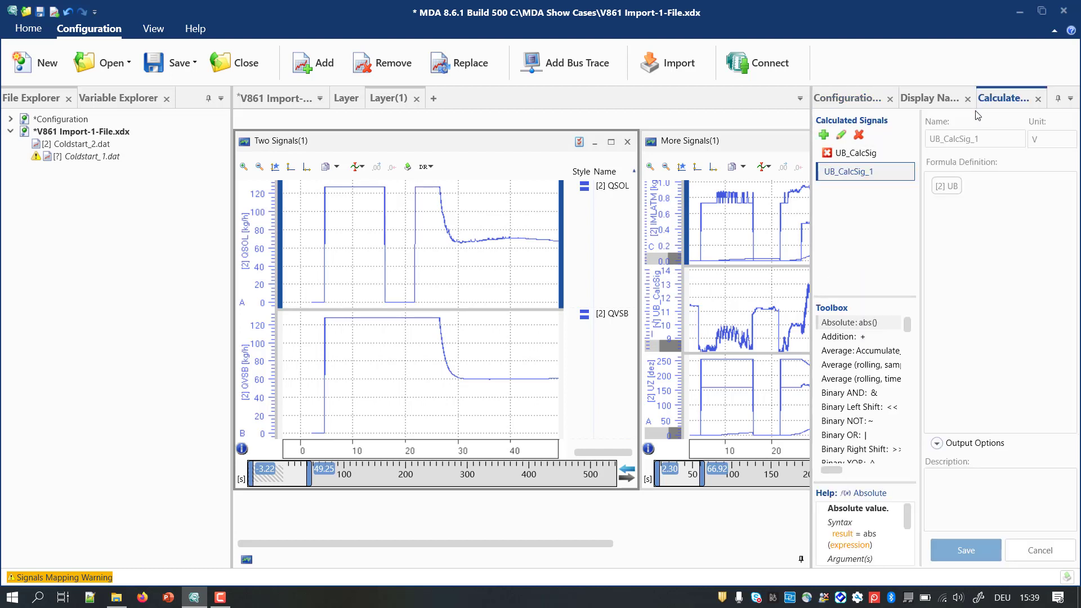
Step: Scroll the More Signals(1) oscilloscope fully into view on Layer(1)
left_click(799, 226)
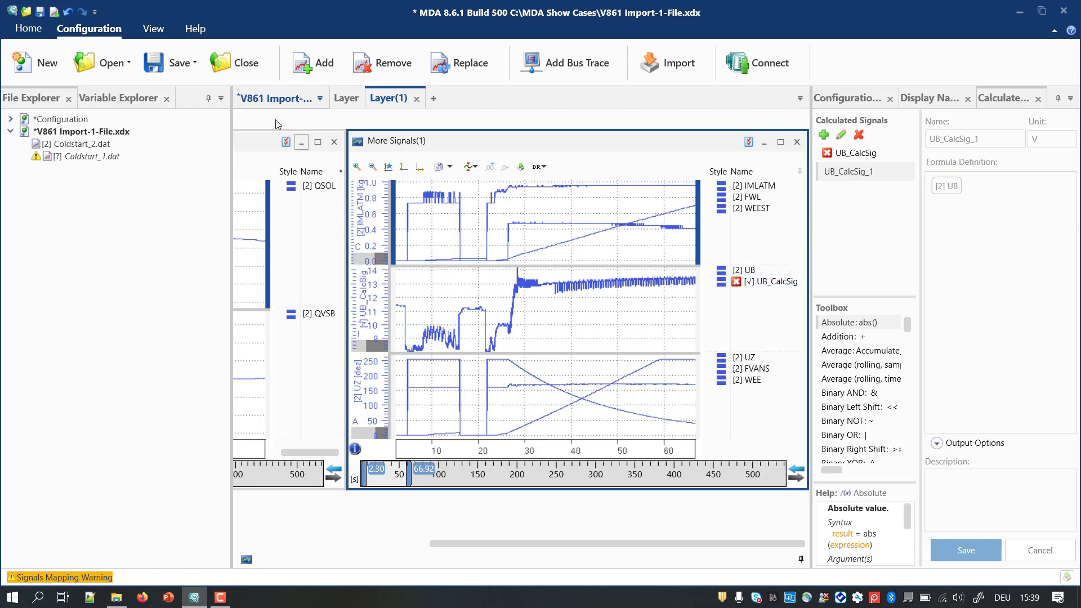
Step: Undo the Layer(1) import and rename UB_CalcSig to UB_CalcSig_file1
left_click(69, 12)
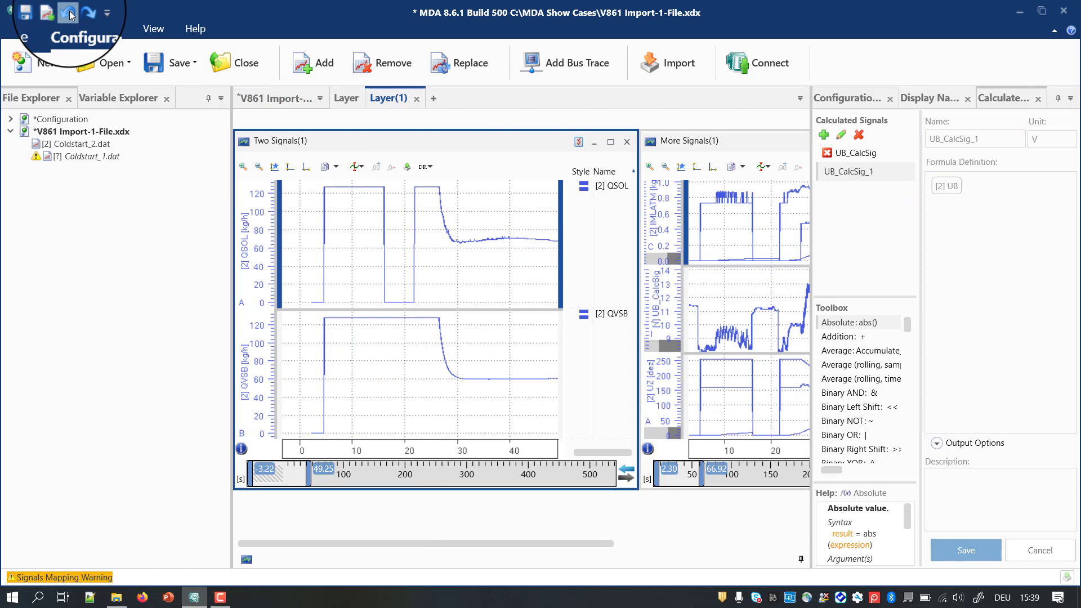
left_click(68, 12)
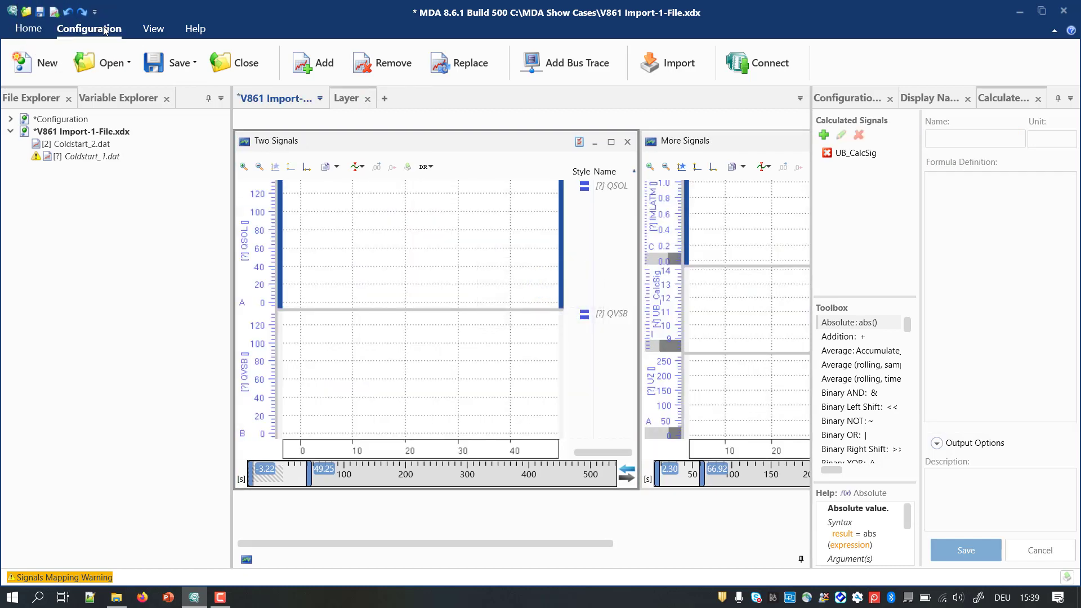
left_click(862, 156)
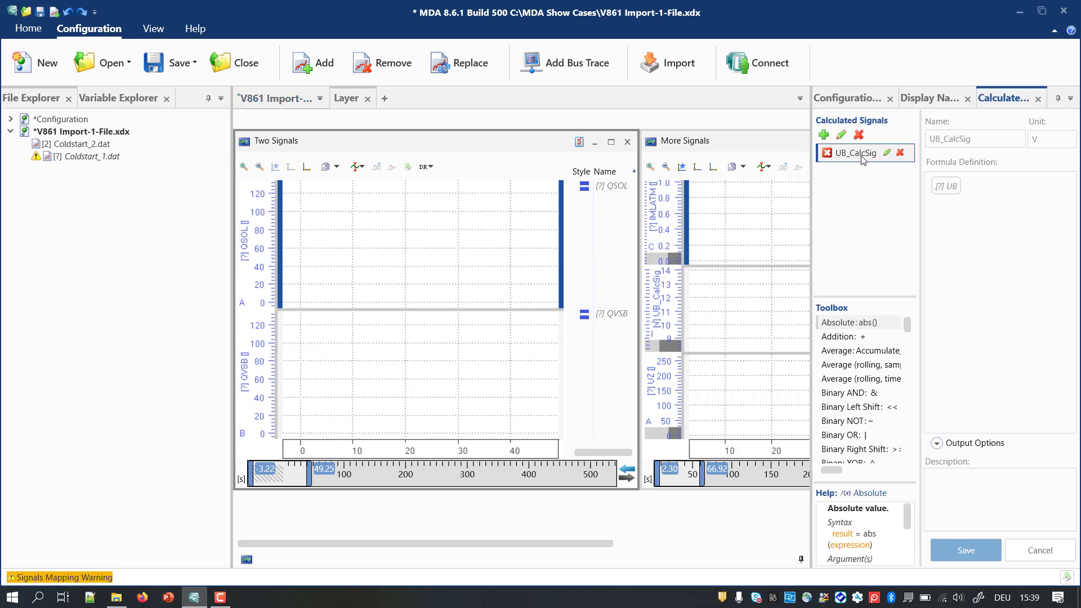
double_click(970, 141)
left_click(988, 139)
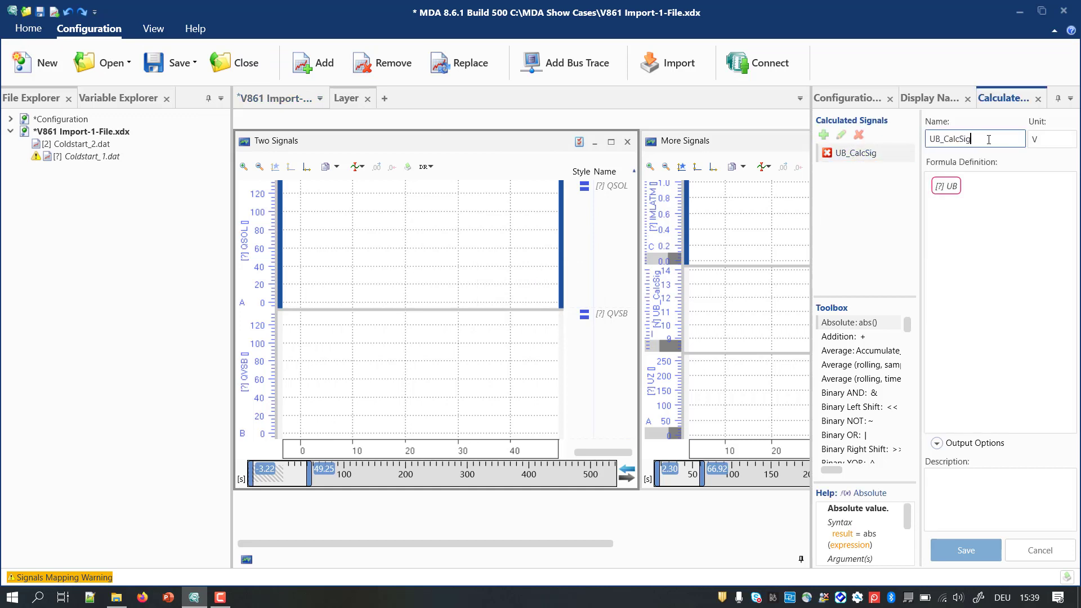
type("_file")
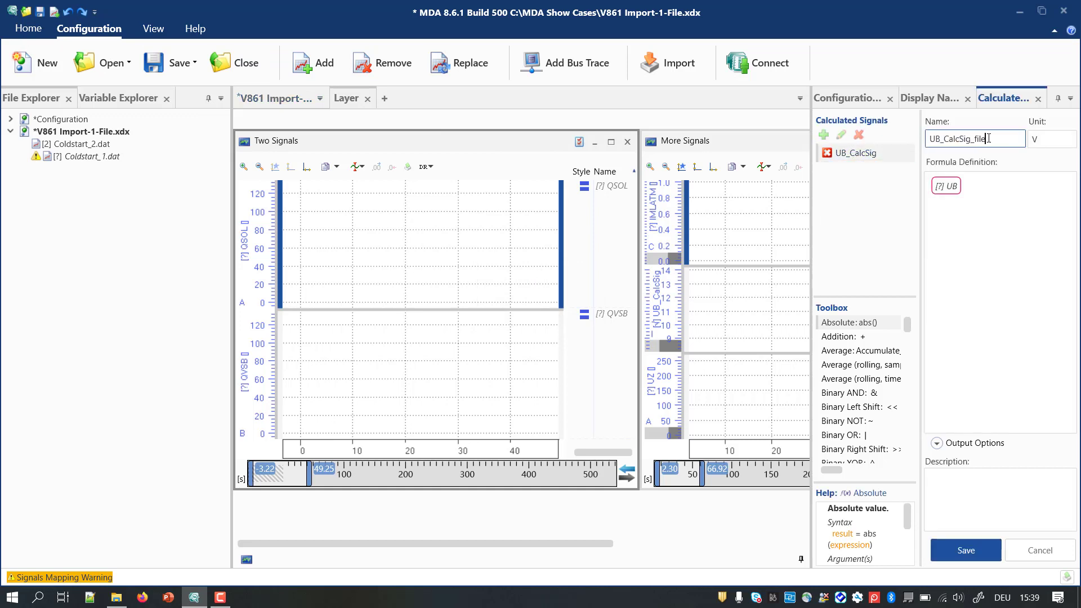
type("1")
left_click(983, 552)
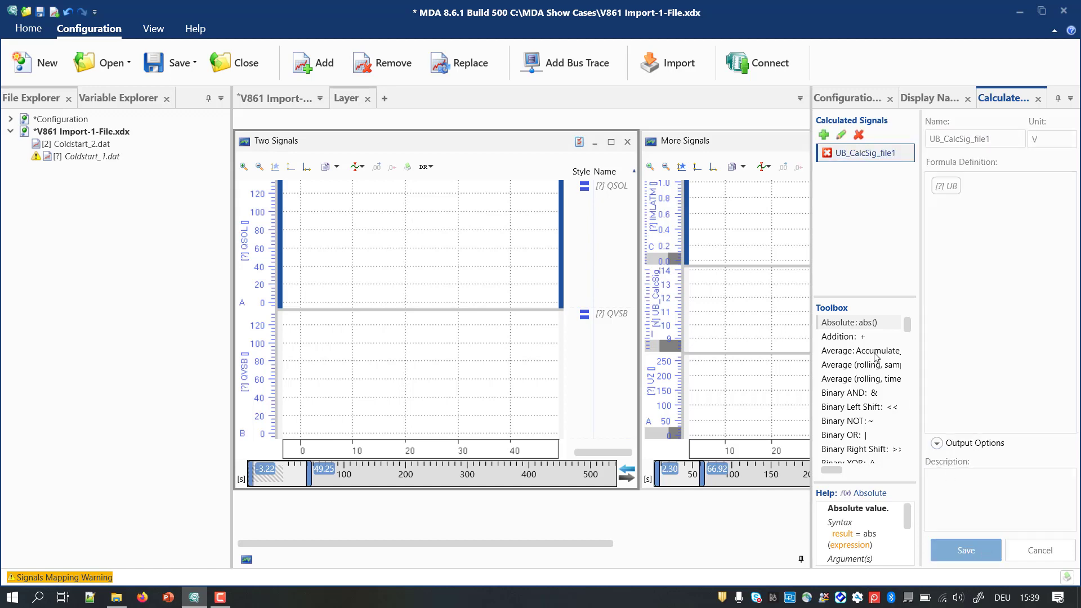
Step: Re-import Layer(1) and UB_CalcSig from V861 Import-1-File - Copy.xdx, excluding Coldstart_1.dat
left_click(678, 63)
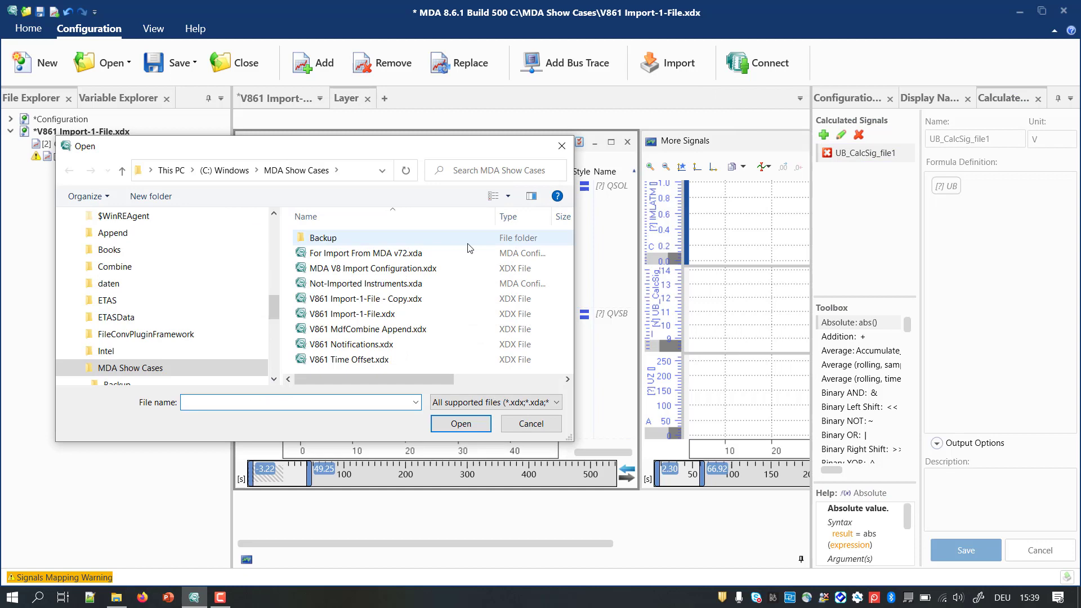
left_click(425, 299)
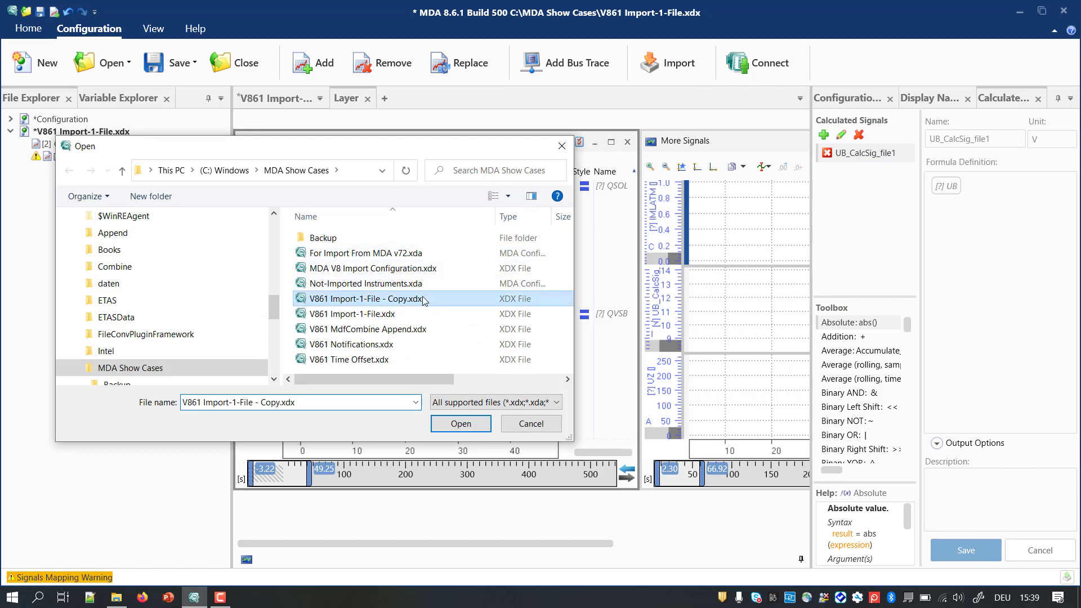
left_click(461, 423)
left_click(413, 205)
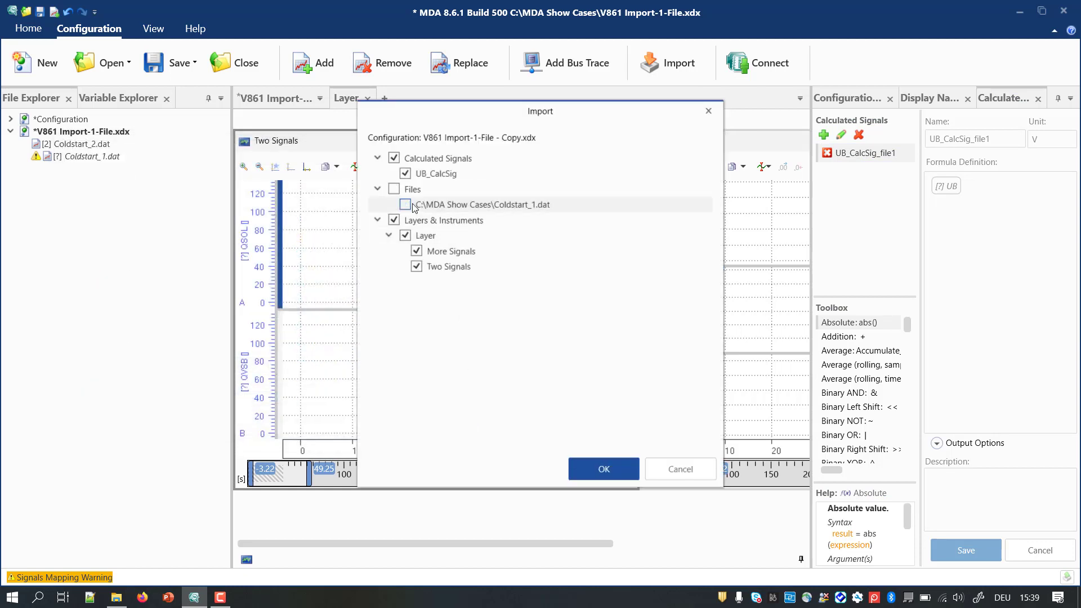
left_click(603, 468)
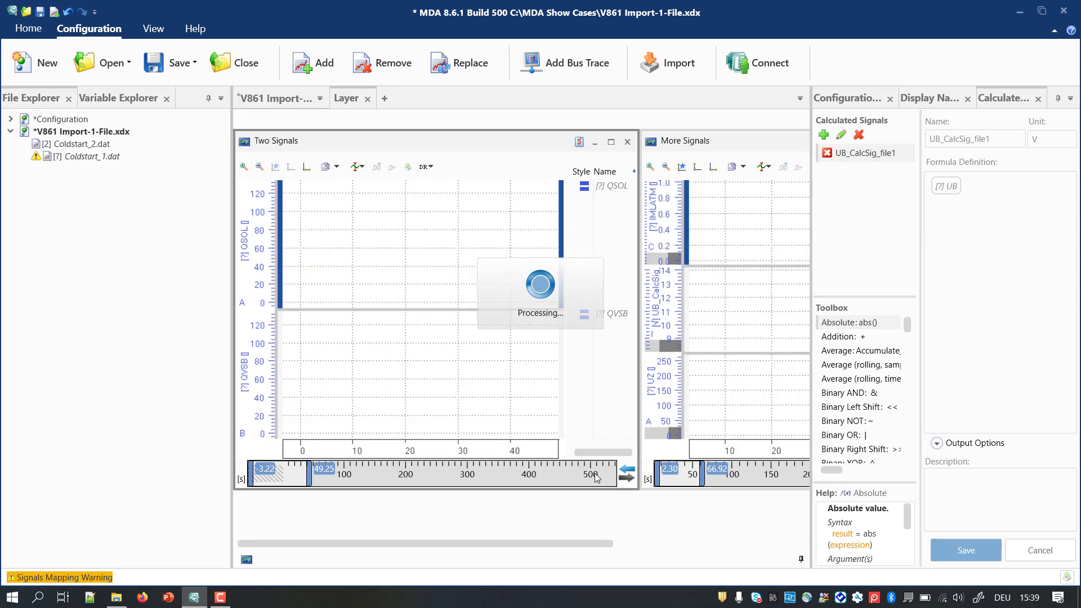
Step: Rename the imported UB_CalcSig to UB_CalcSig_file2 and select Coldstart_2.dat in the file list
left_click(759, 294)
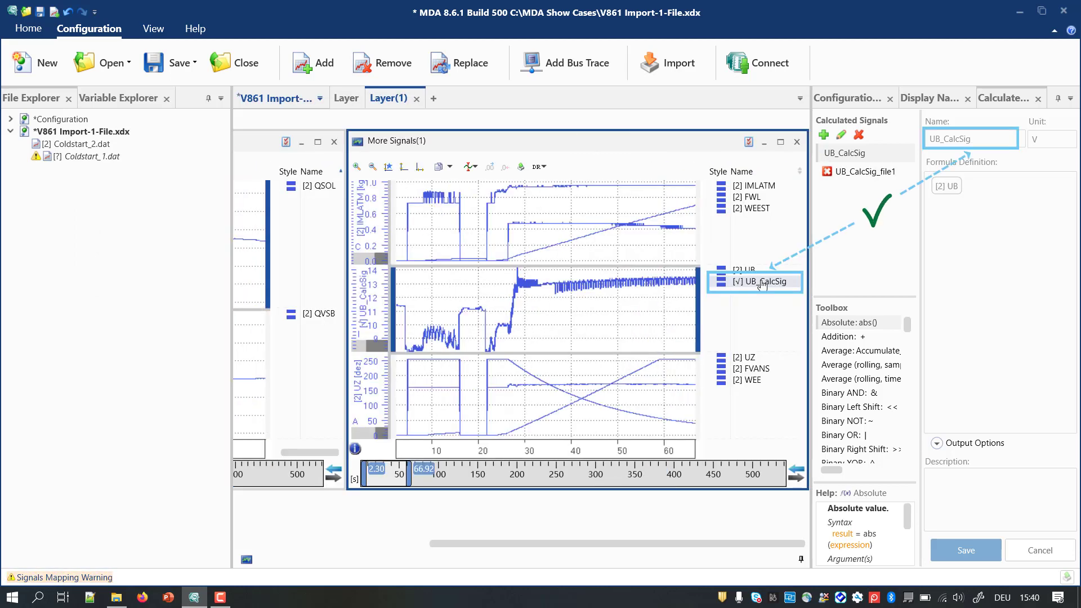
left_click(867, 144)
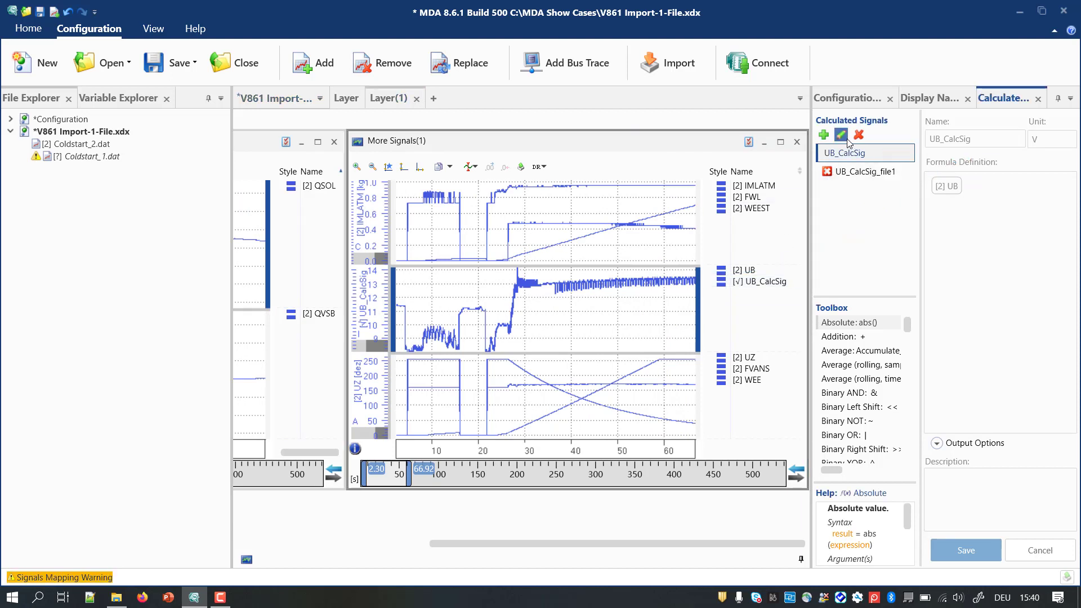
left_click(976, 137)
type("_")
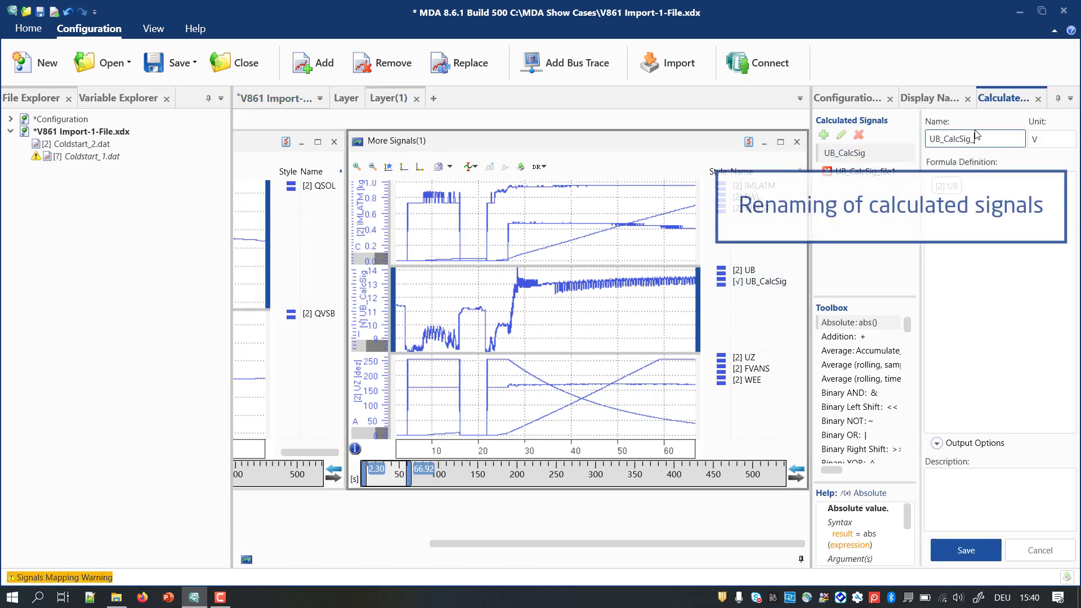
type("file2")
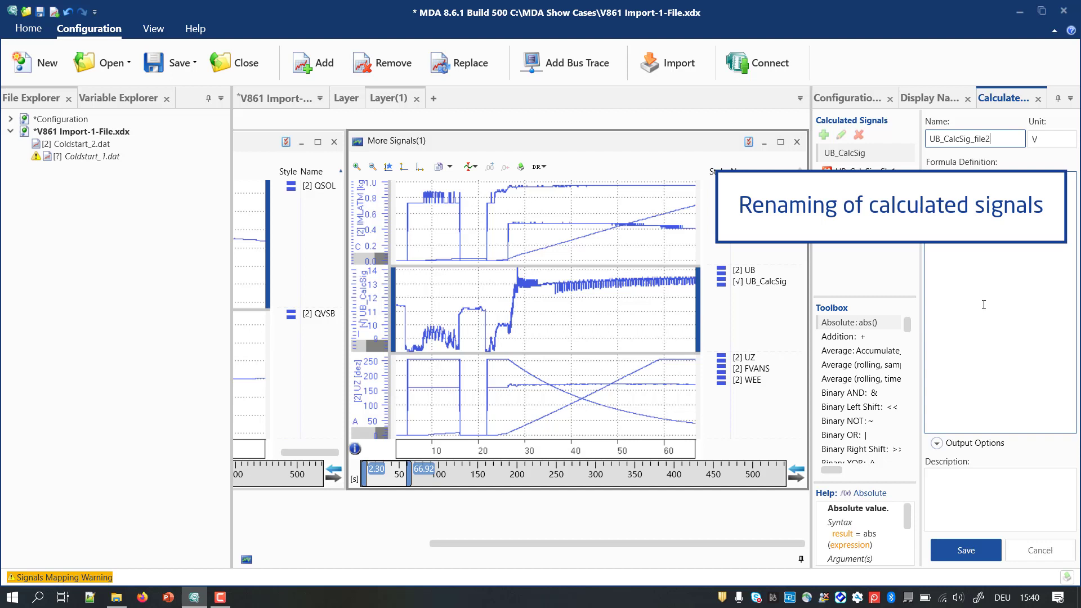
left_click(966, 550)
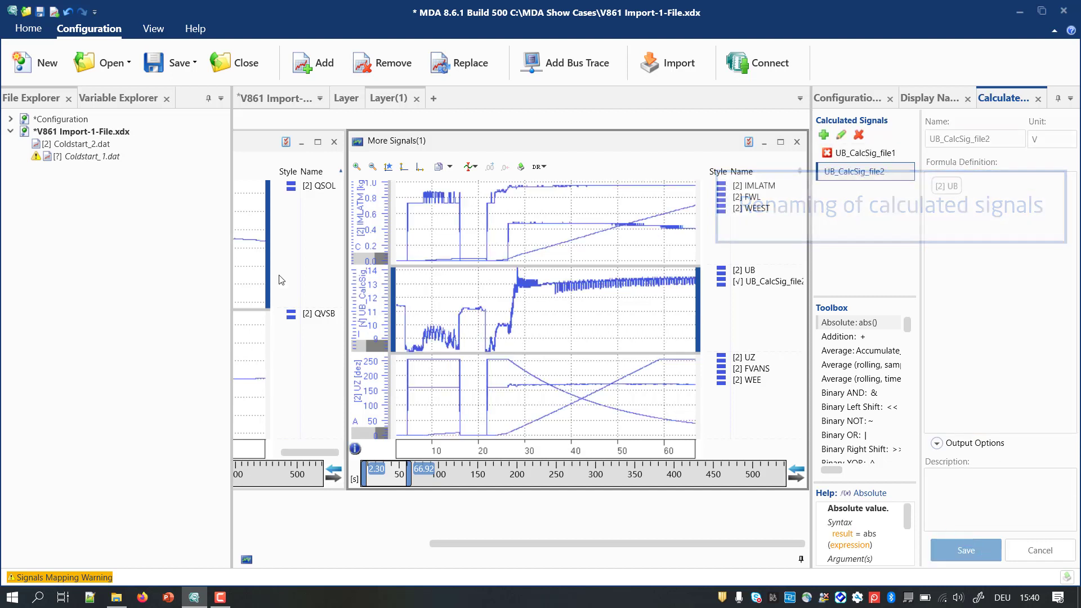
left_click(228, 144)
Step: Remove Coldstart_2.dat and add Coldstart_3.dat as measurement file [1]
left_click(228, 144)
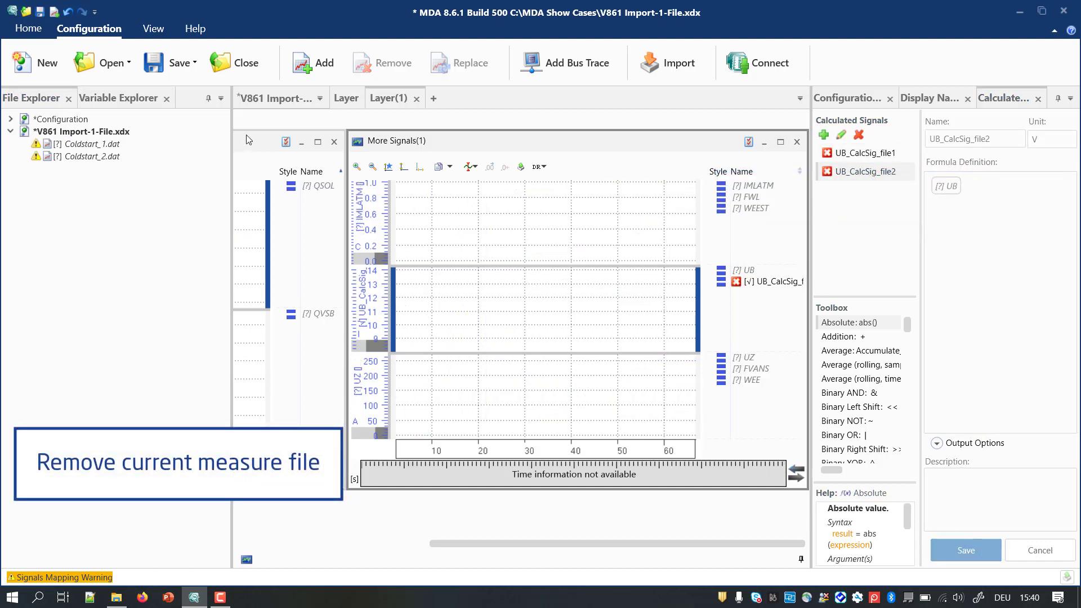
left_click(319, 70)
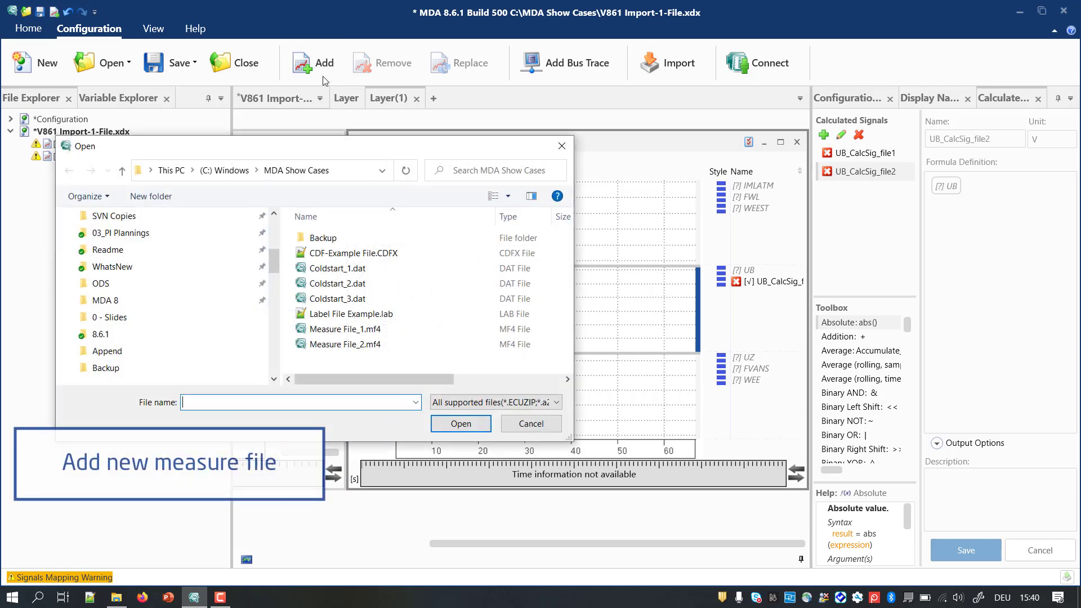
left_click(353, 299)
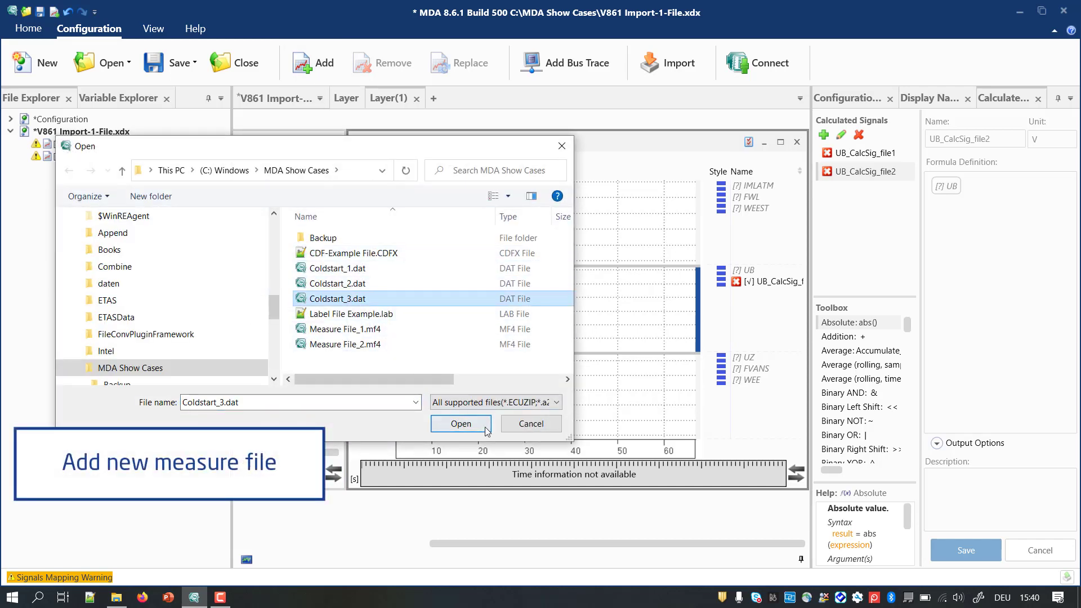
left_click(460, 423)
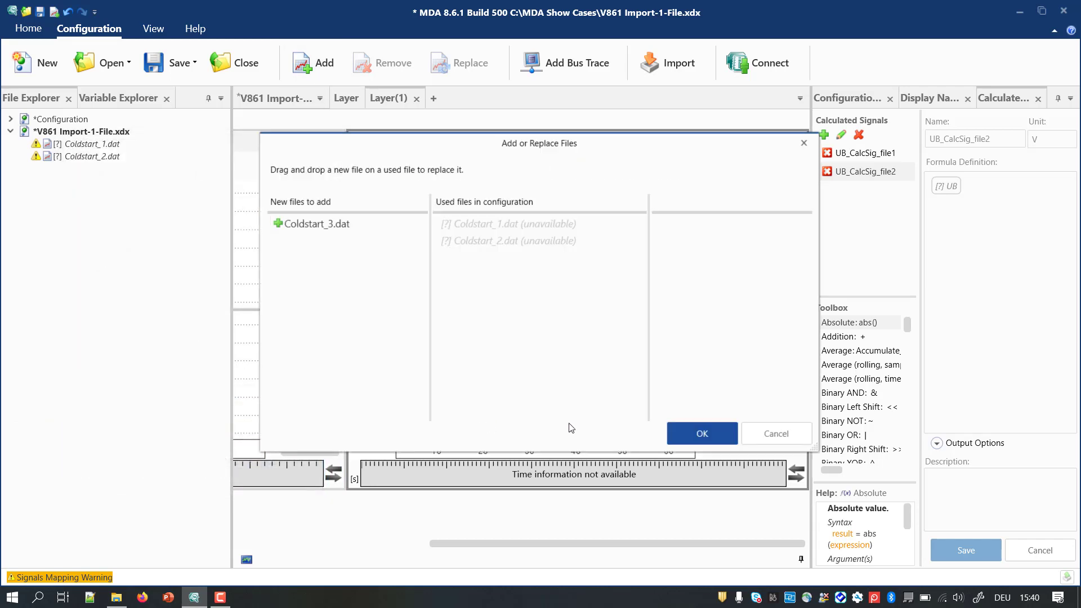
left_click(700, 432)
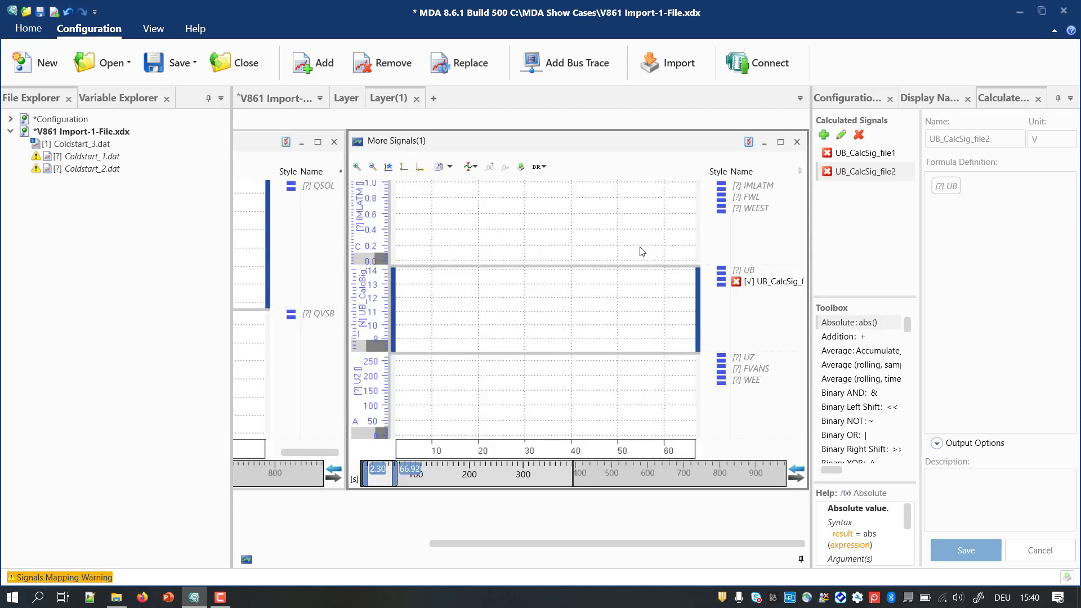
Step: Import V861 Import-1-File - Copy.xdx without its measurement files and view the configuration tree
left_click(653, 70)
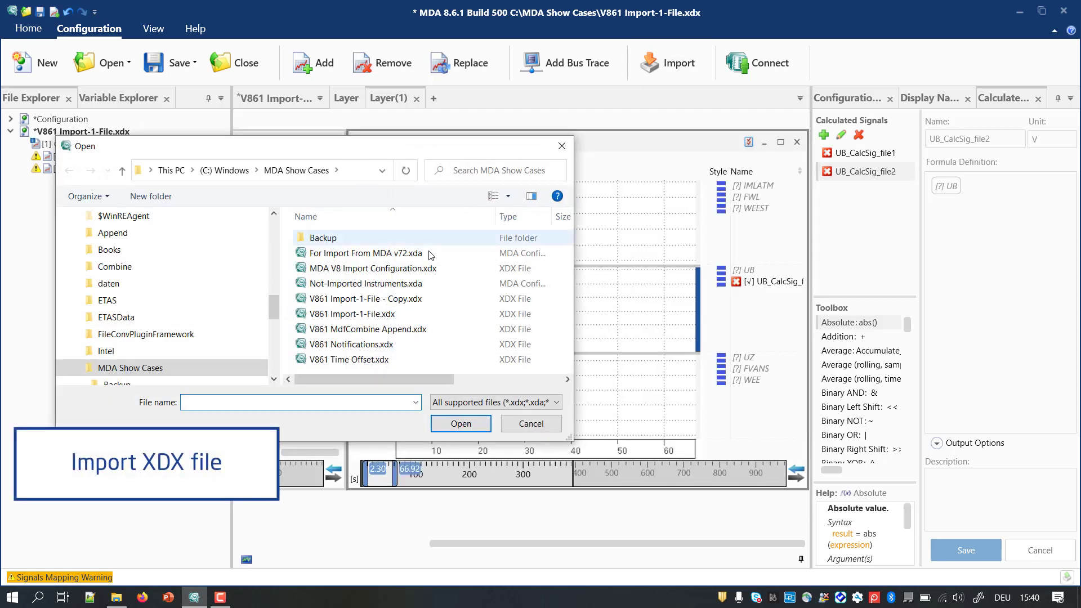
left_click(366, 298)
left_click(461, 423)
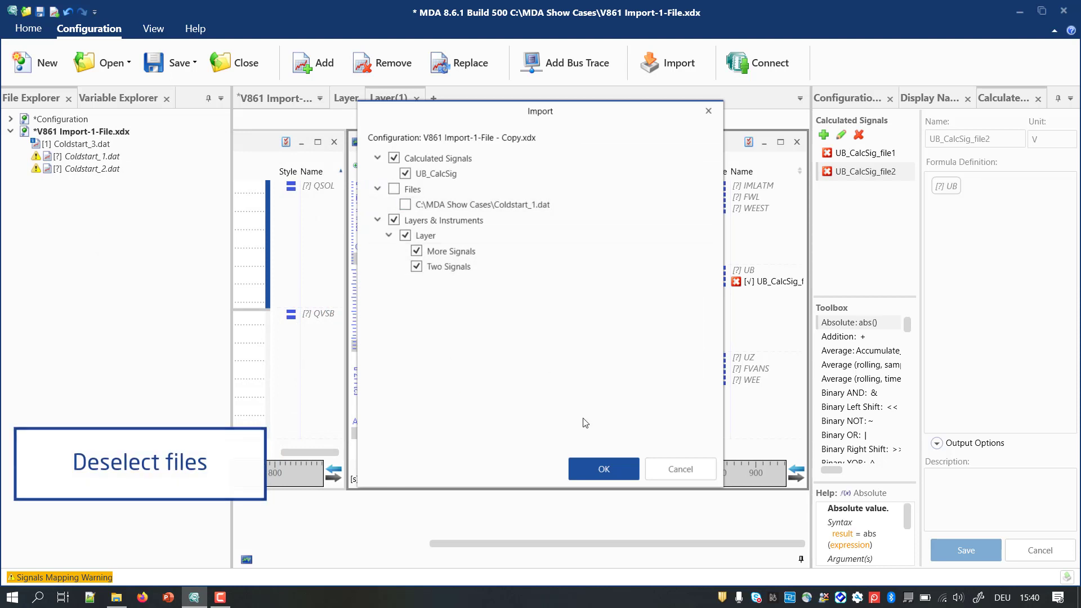
left_click(619, 464)
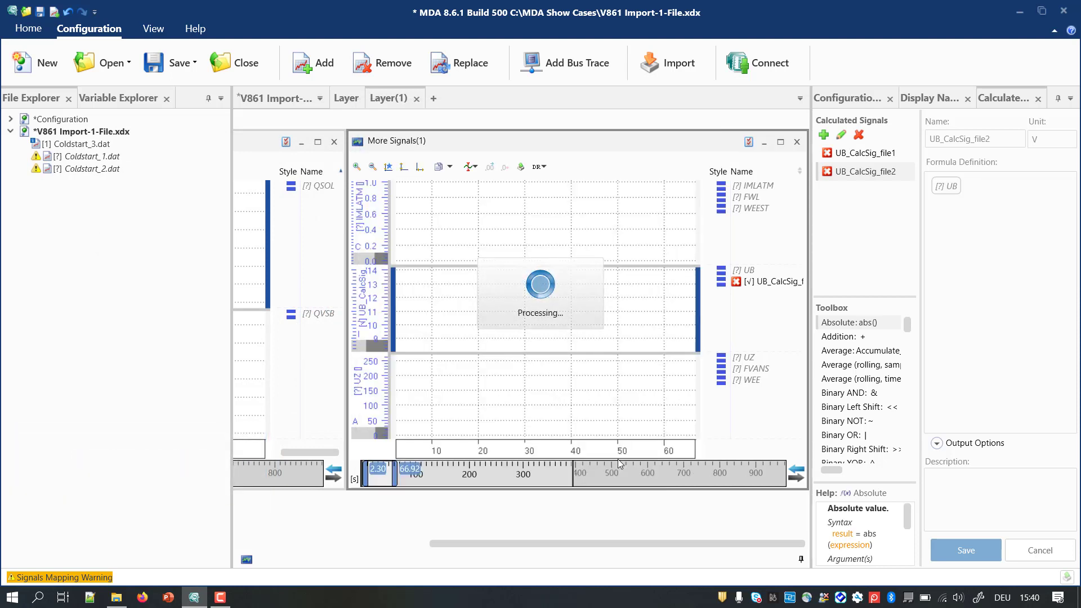
left_click(850, 98)
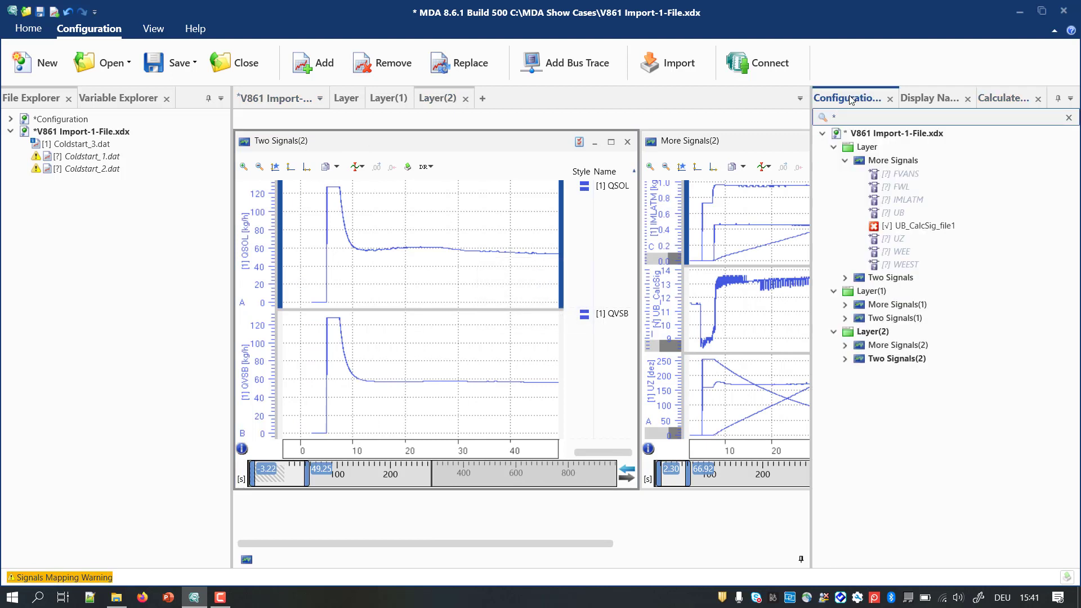
Step: Replace the unavailable files with Coldstart_1.dat and Coldstart_2.dat, then expand More Signals(1) and More Signals(2)
left_click(329, 71)
left_click(338, 269)
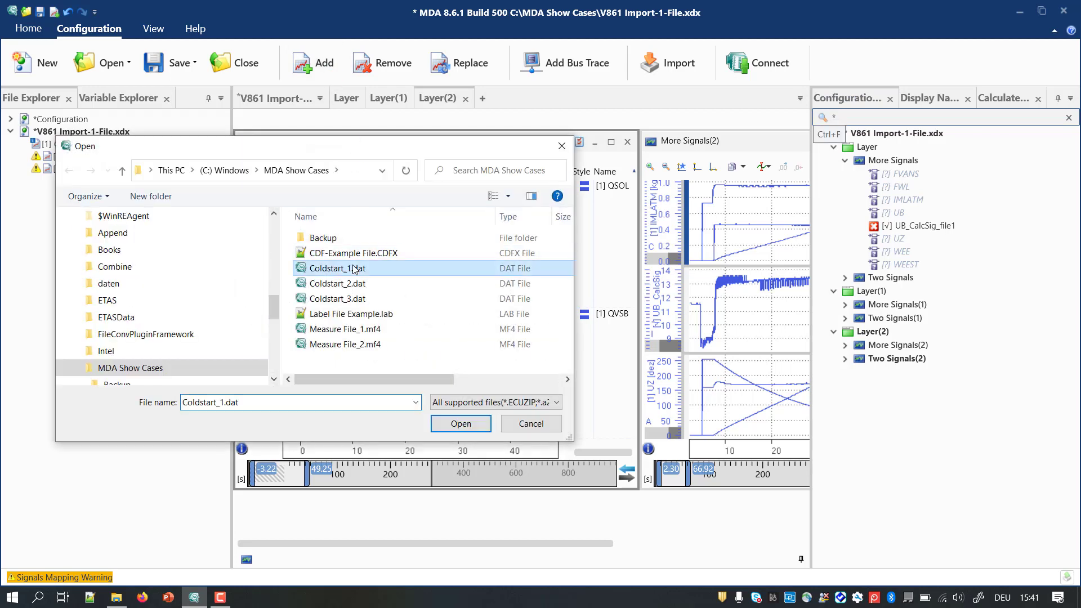
left_click(350, 284, "shift")
left_click(460, 423)
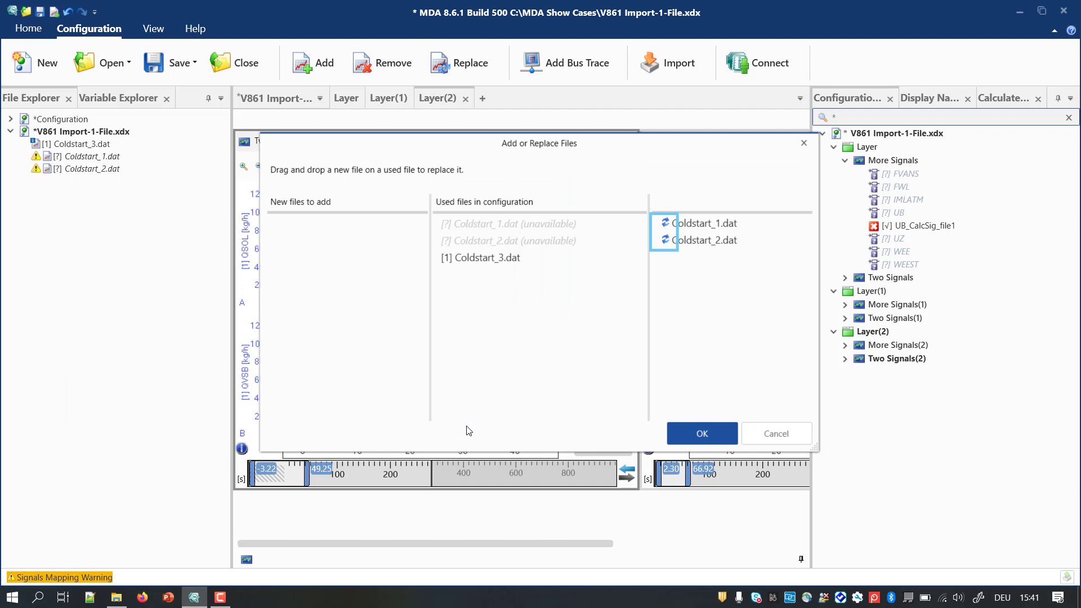
left_click(717, 433)
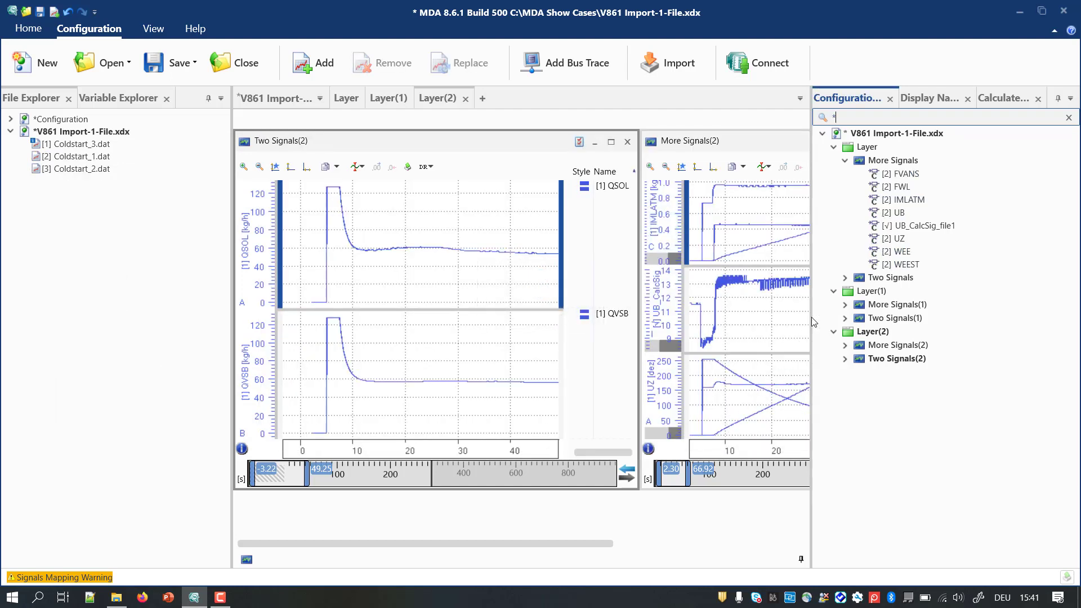
left_click(845, 304)
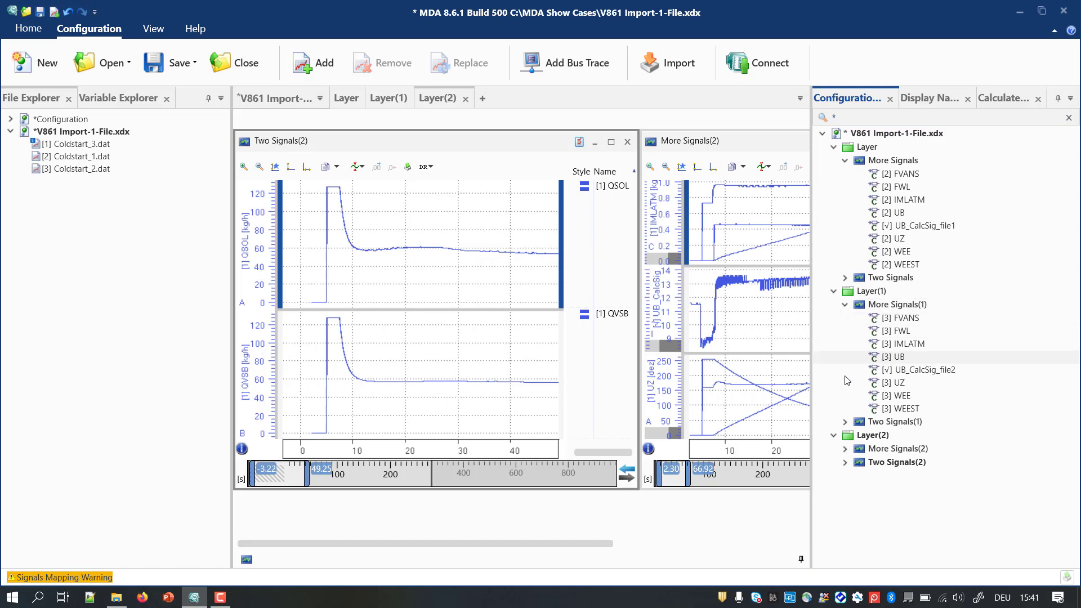
left_click(845, 449)
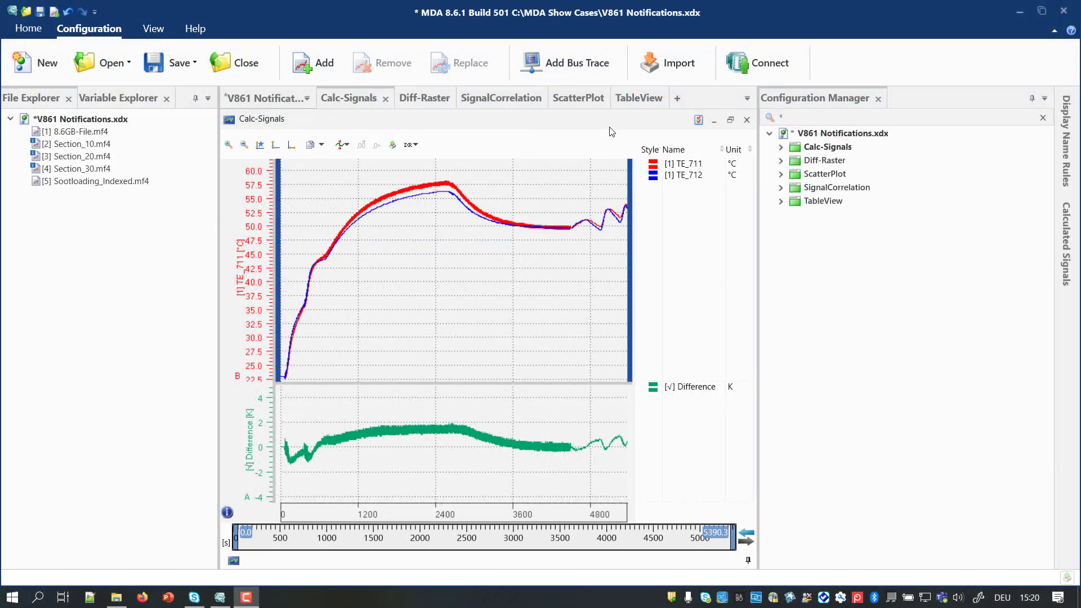
Step: Import MDA V8 Import Configuration.xdx with Files and Layers & Instruments excluded
left_click(652, 72)
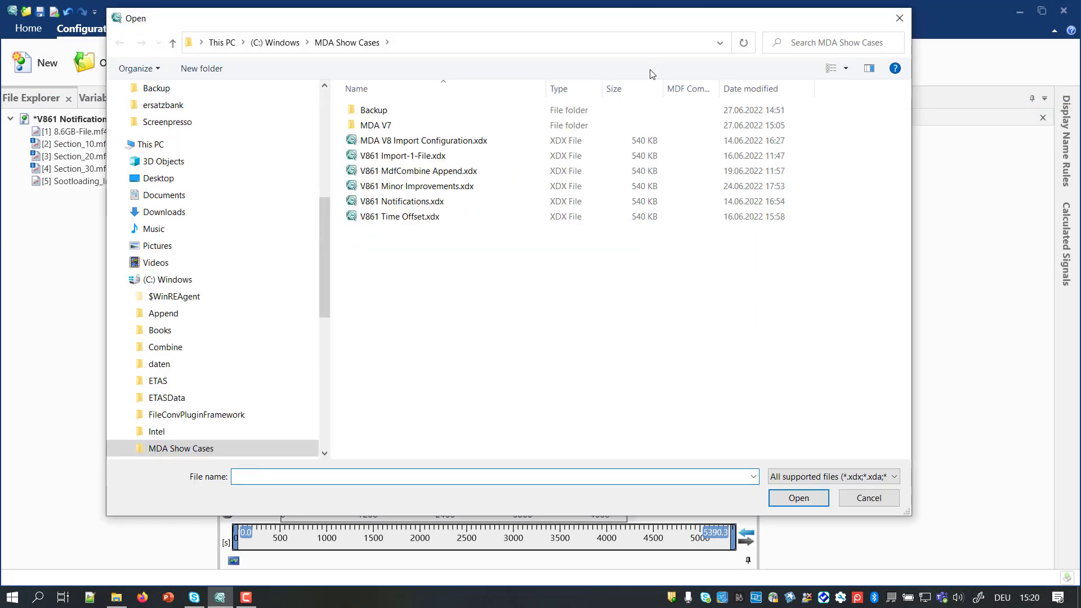
left_click(483, 145)
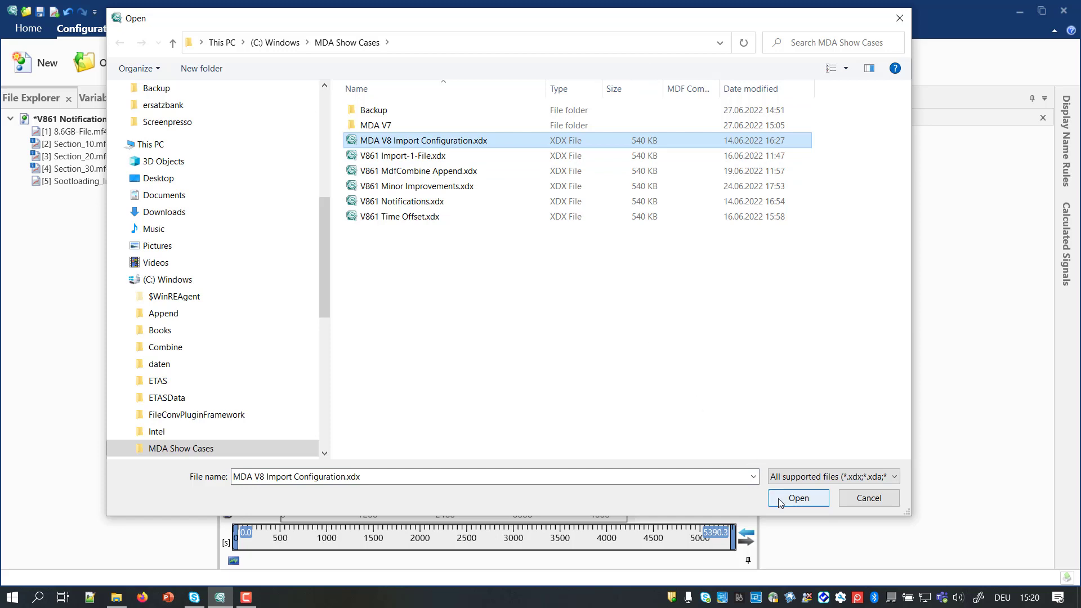
left_click(798, 498)
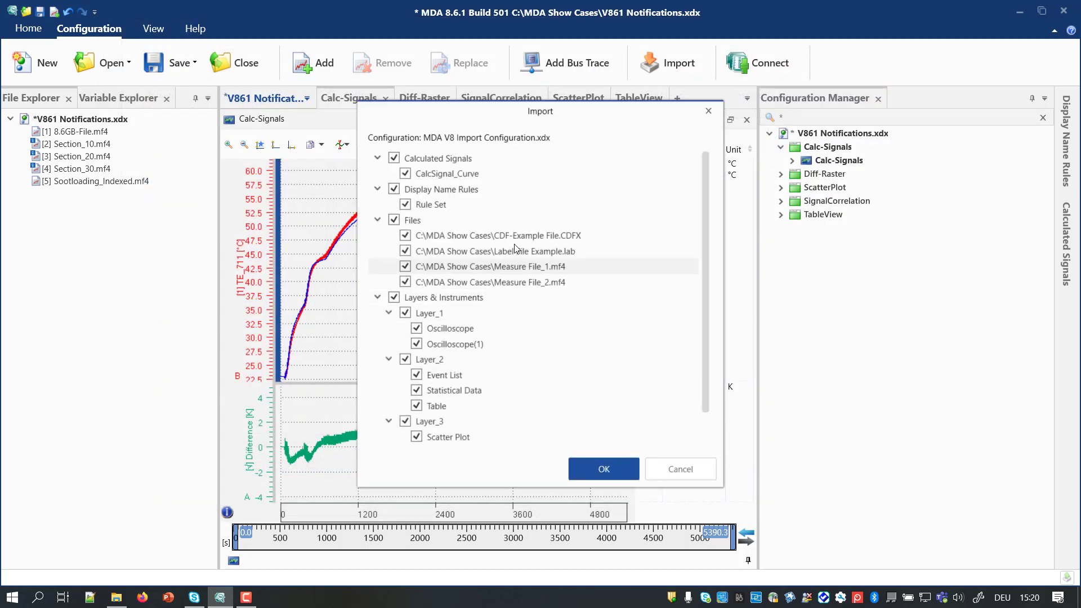
left_click(394, 220)
left_click(394, 297)
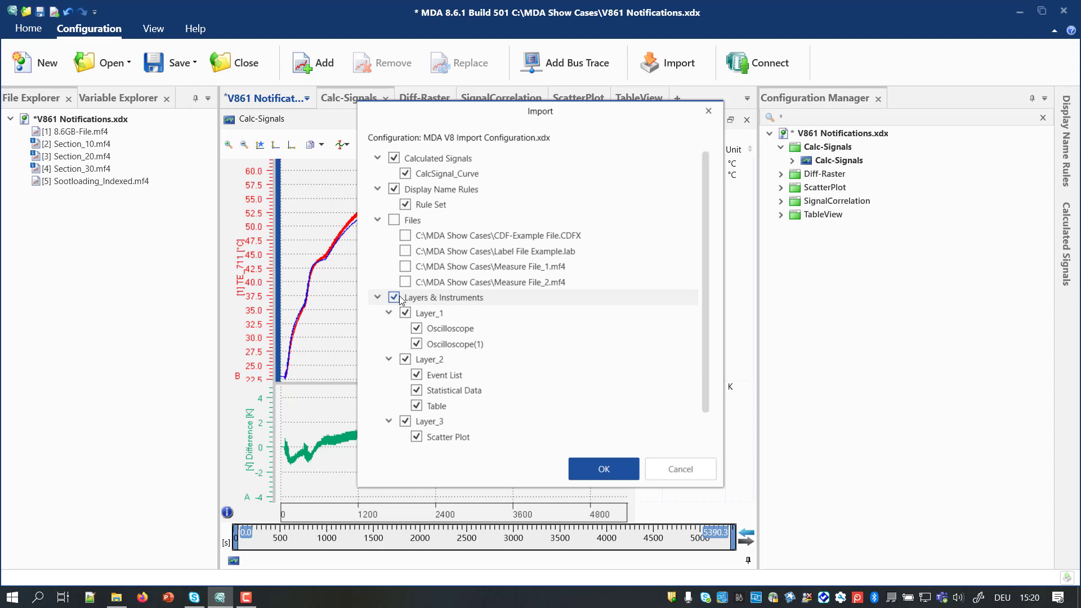
left_click(589, 470)
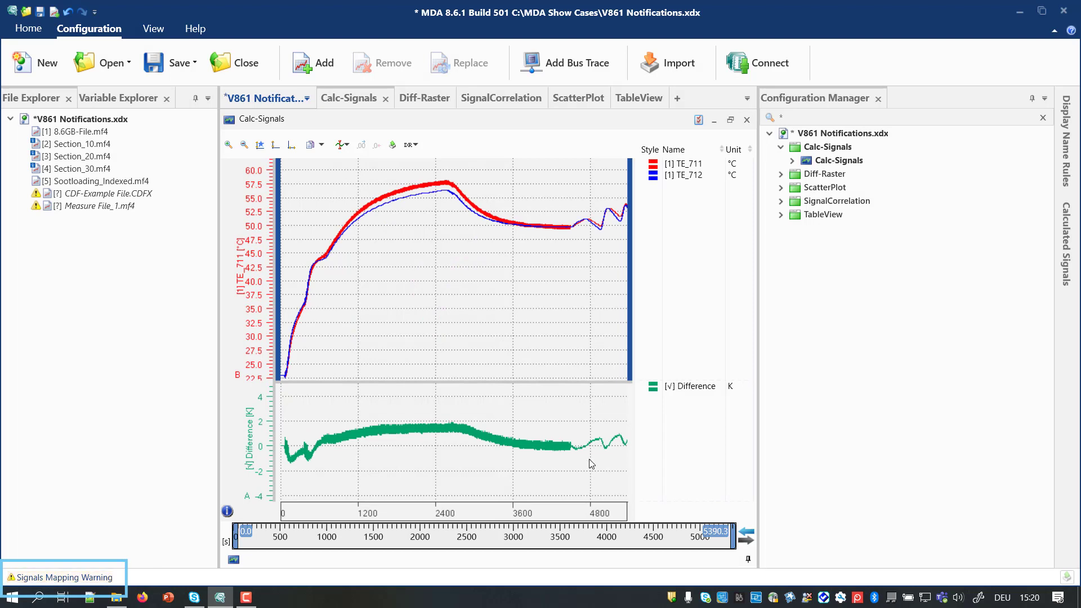
Step: Open the signals mapping warning in Notifications, review the messages, and clear them all
left_click_drag(360, 282, 286, 275)
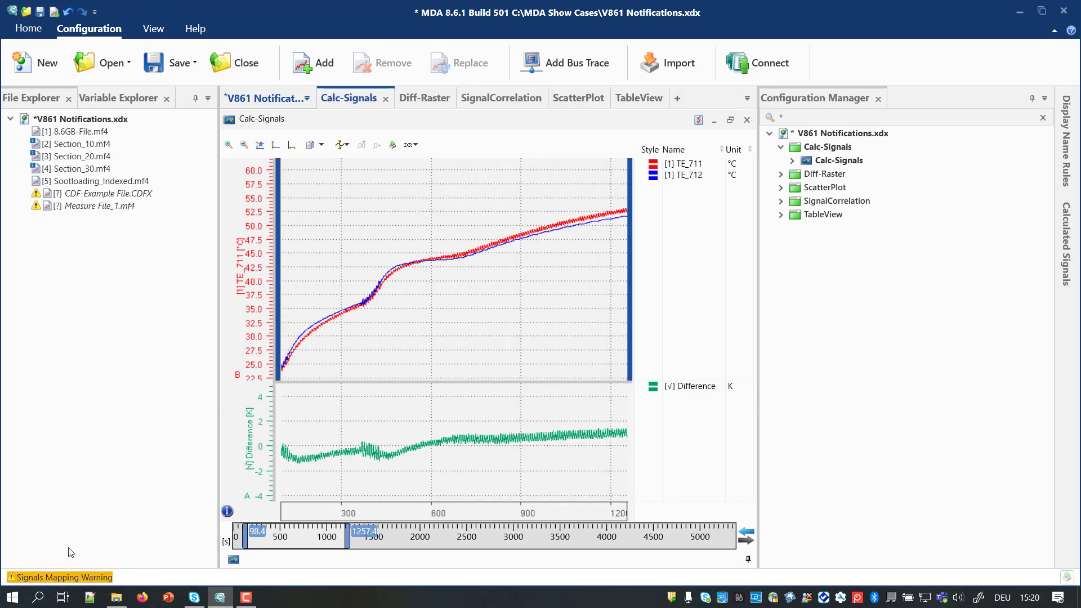
left_click(63, 577)
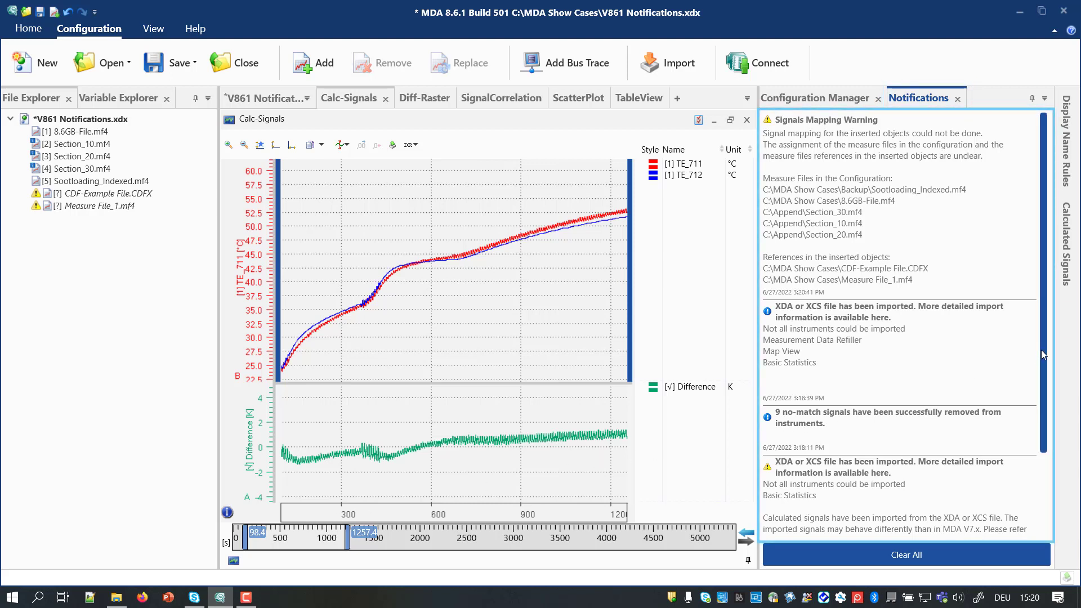
mouse_move(1041, 351)
left_mouse_down()
mouse_move(1052, 432)
mouse_move(1046, 348)
left_mouse_up()
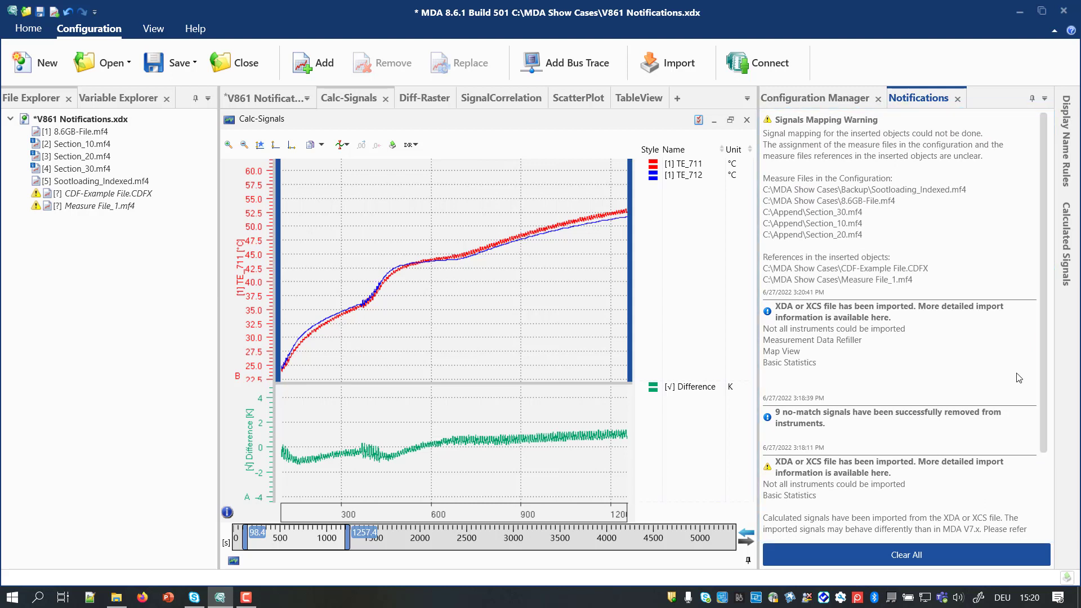
left_click(901, 557)
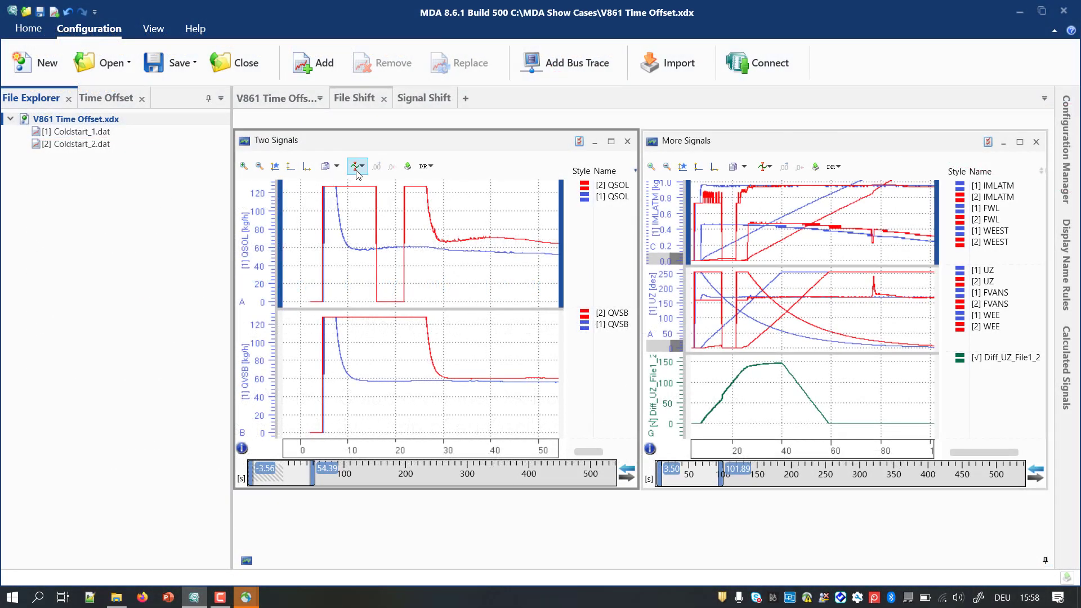
Step: Place cursor A at 7.52 s and cursor B at 26.58 s on the Two Signals plot, then show the Time Offset table
left_click(357, 167)
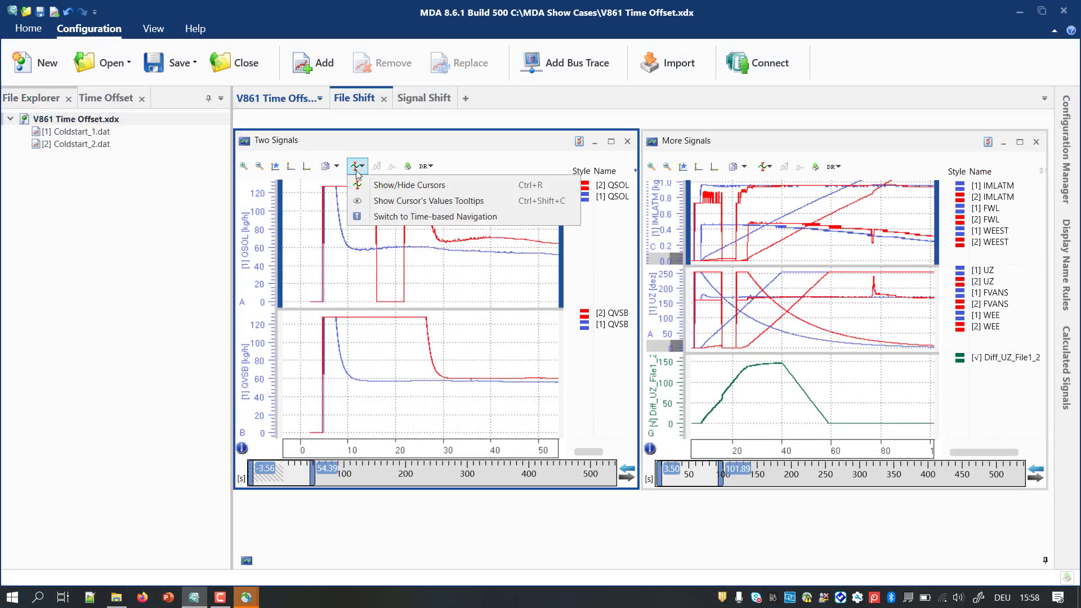
left_click(361, 179)
left_click(360, 168)
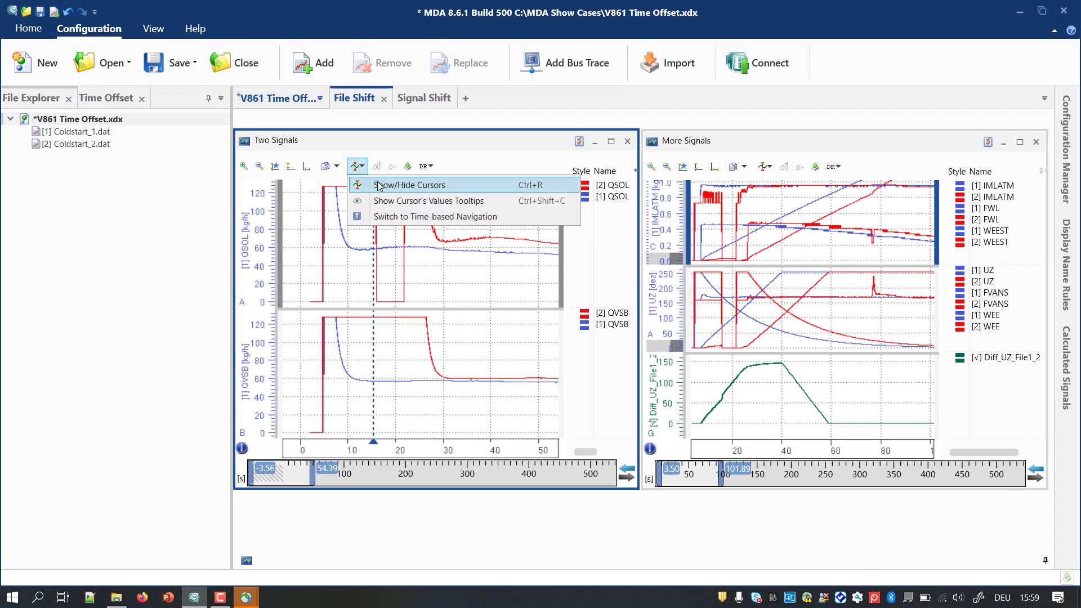
left_click(373, 191)
left_click_drag(374, 204, 333, 206)
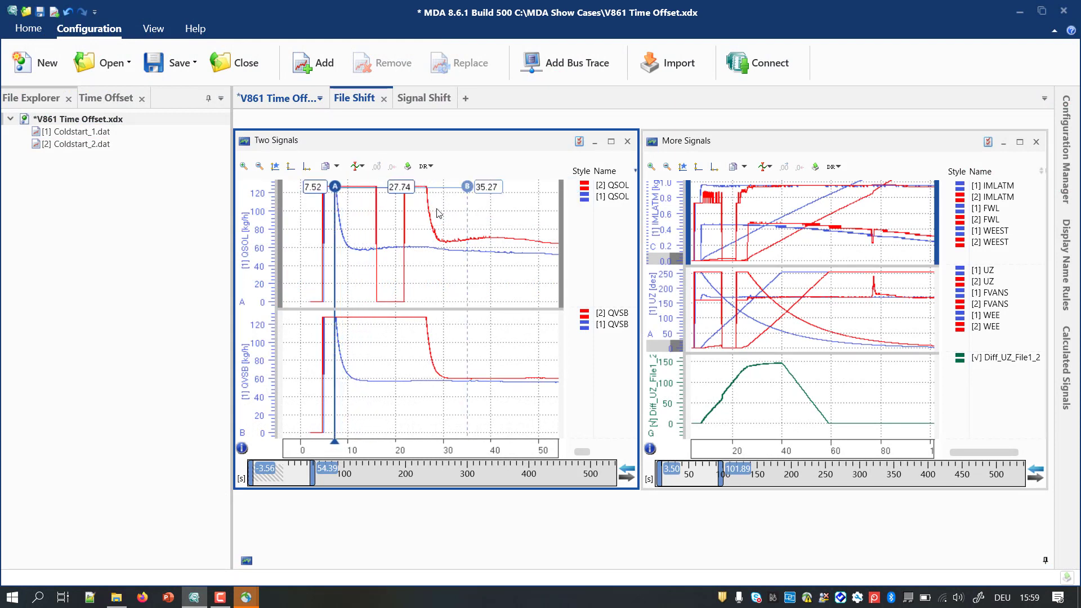
left_click_drag(467, 212, 425, 208)
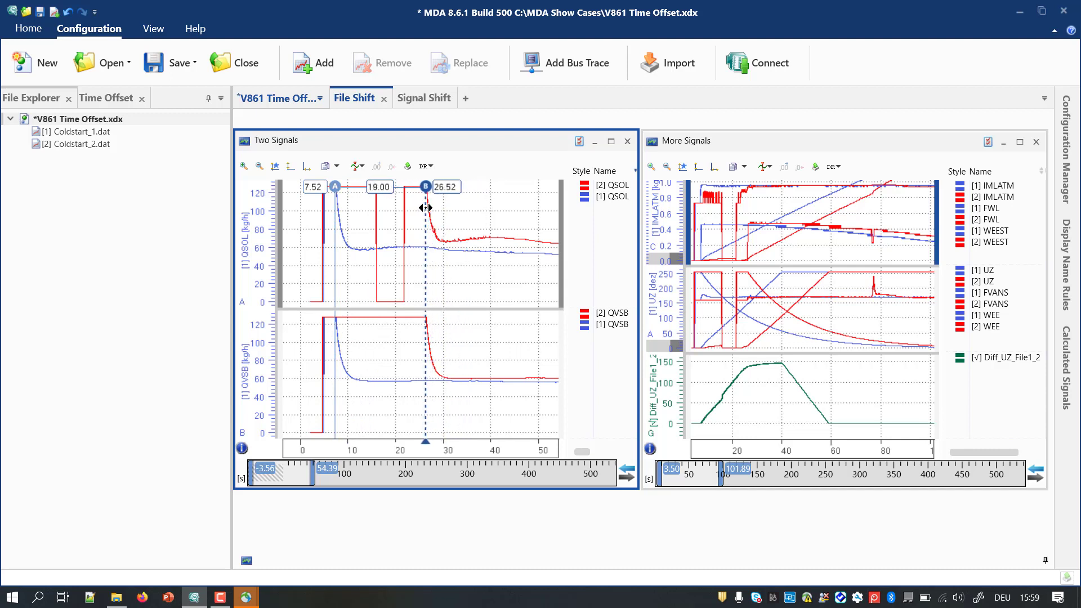
left_click(111, 101)
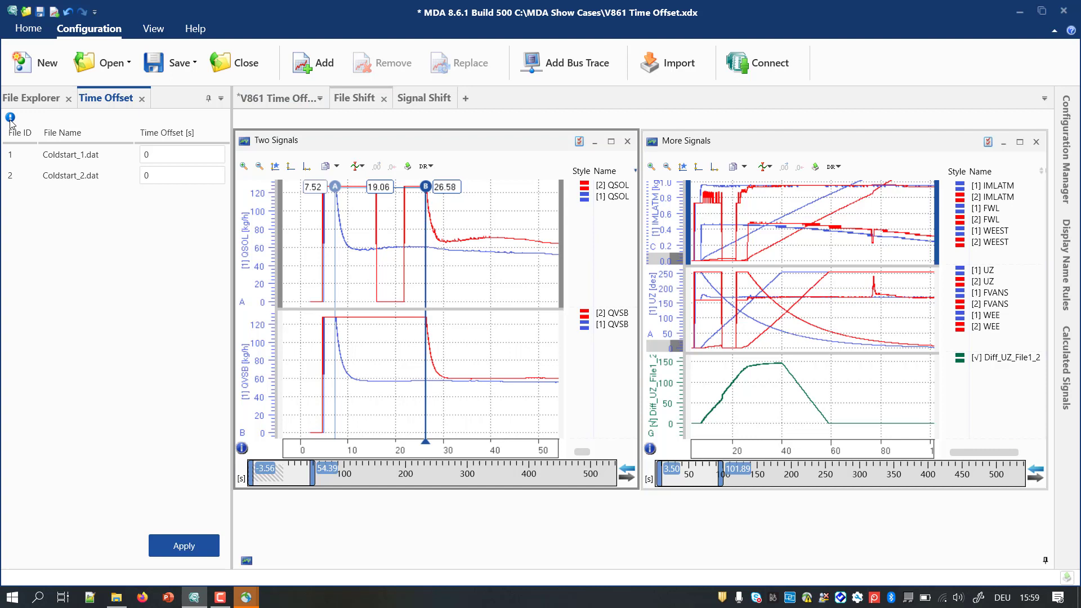
Step: Hide the cursors and shift the [2] QSOL curve left to align with [1]
mouse_move(11, 120)
left_click(363, 168)
left_click(355, 166)
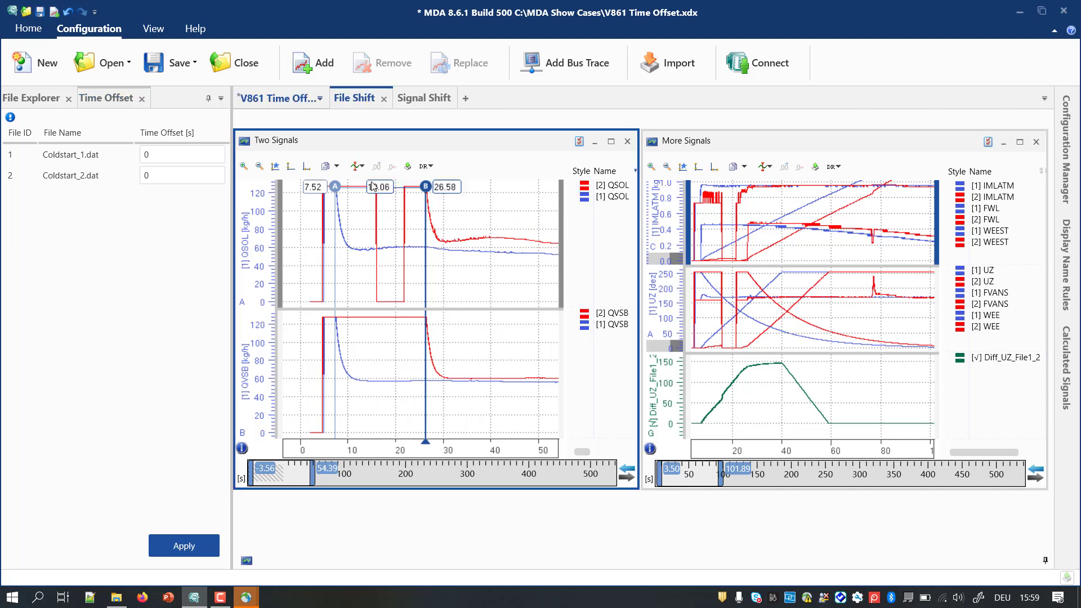
left_click(595, 186)
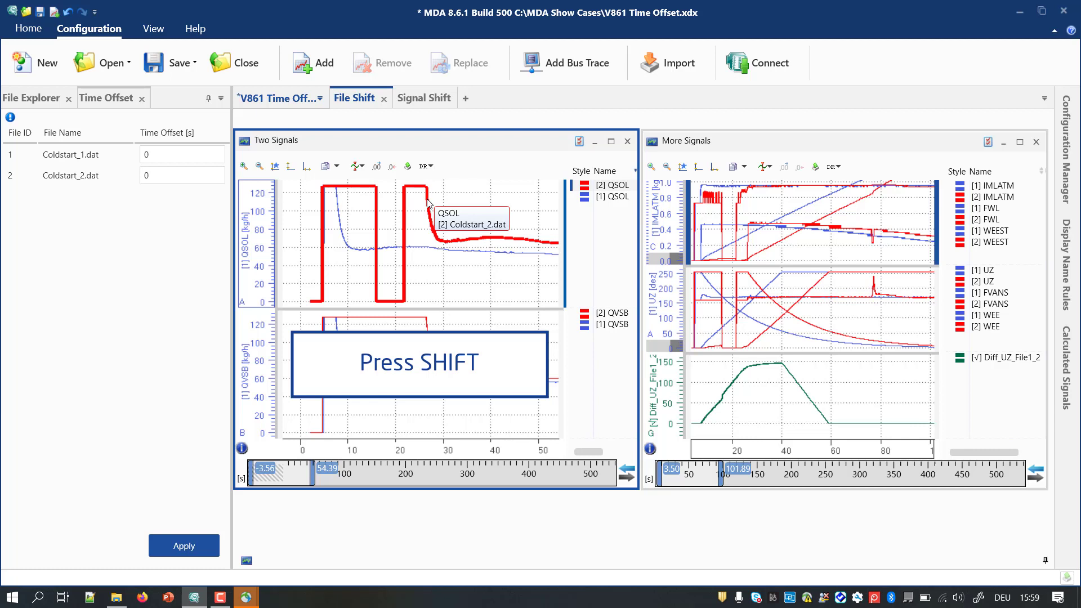
left_click_drag(428, 203, 339, 204)
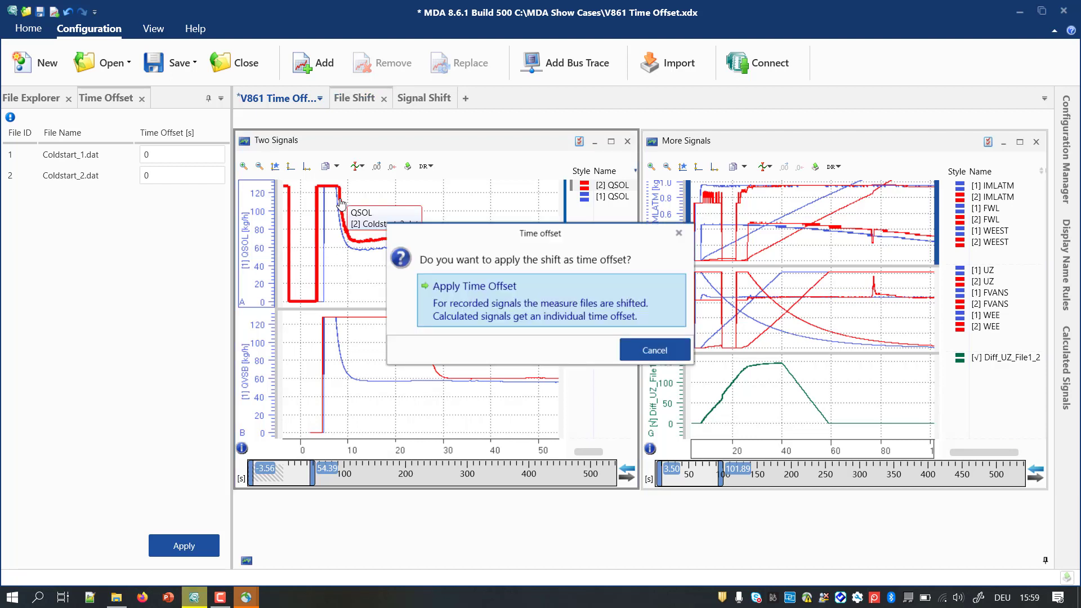
Step: Apply the shift as a time offset, zoom into the curve start, and nudge [2] QSOL further left
left_click(448, 287)
left_click(212, 186)
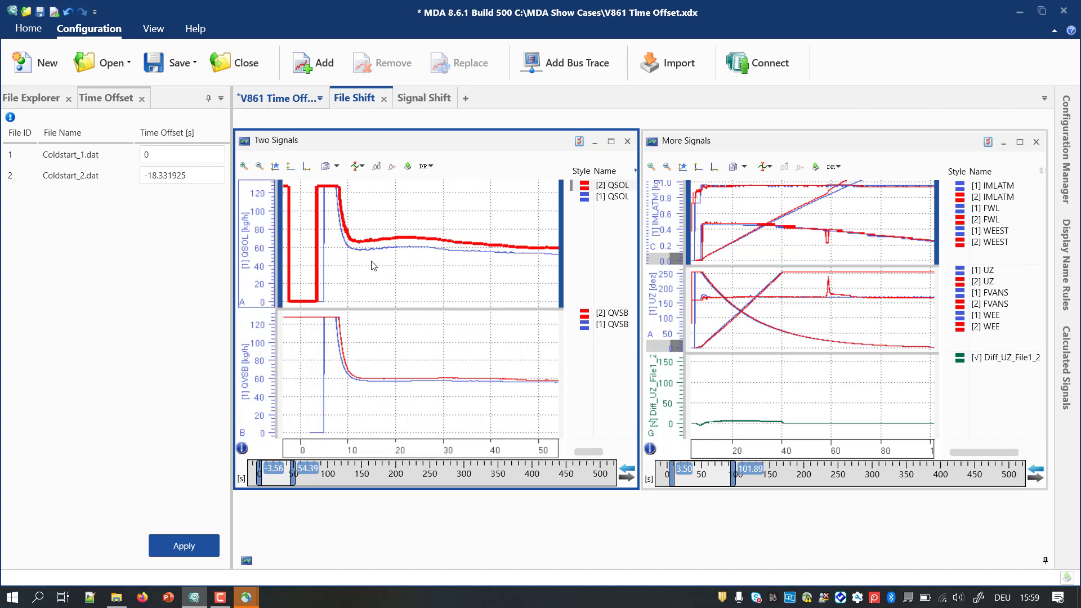
left_click_drag(370, 265, 327, 266)
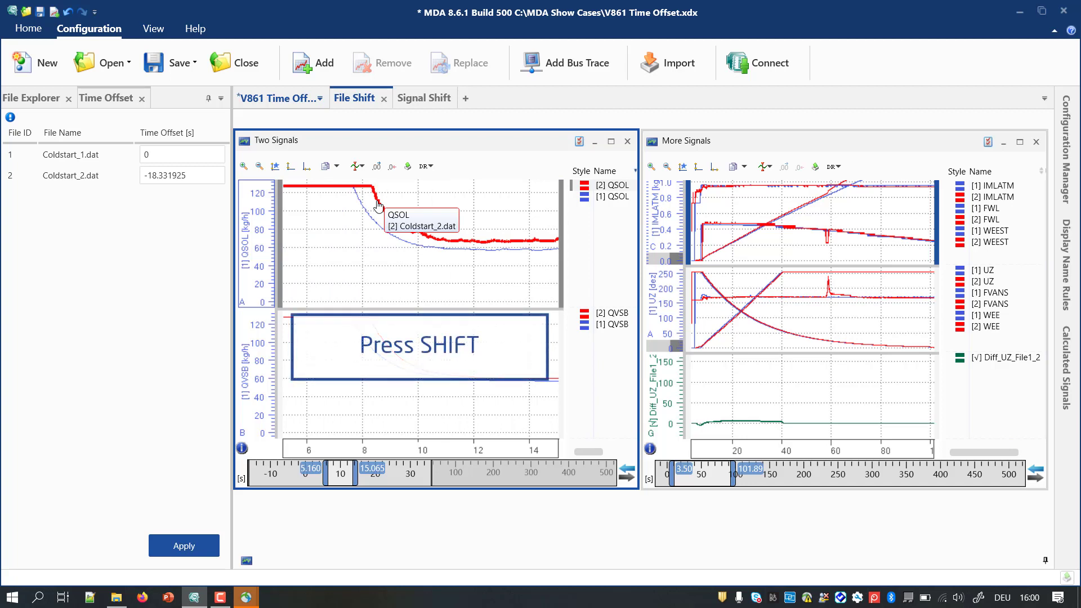
left_click_drag(377, 206, 358, 211)
Step: Apply the refined shift as Coldstart_2.dat's -19.039436 s offset and pin Calculated Signals in Signal Shift
left_click(461, 290)
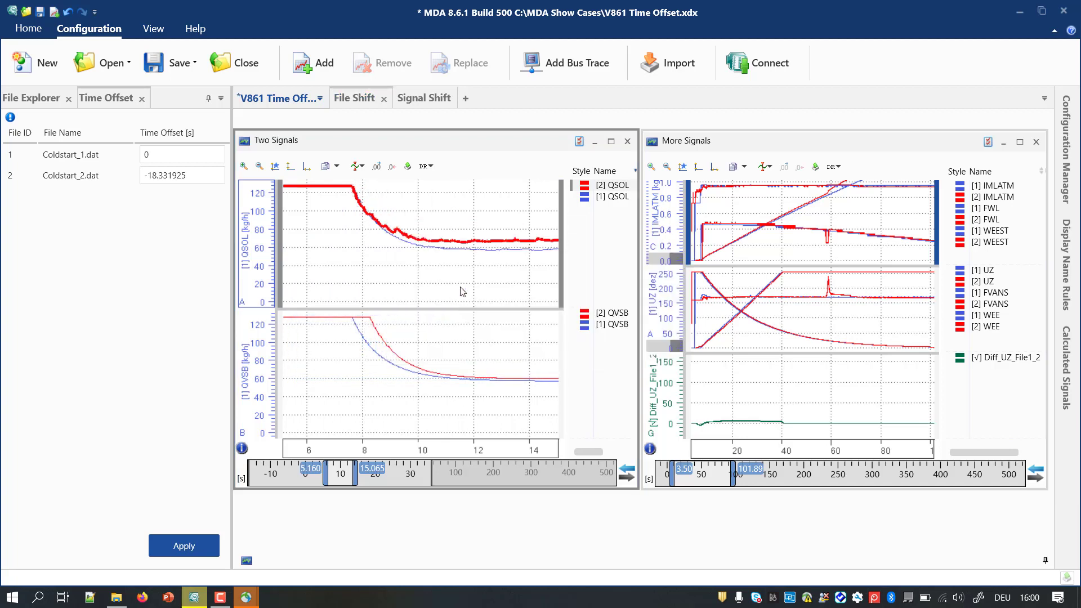
left_click(418, 99)
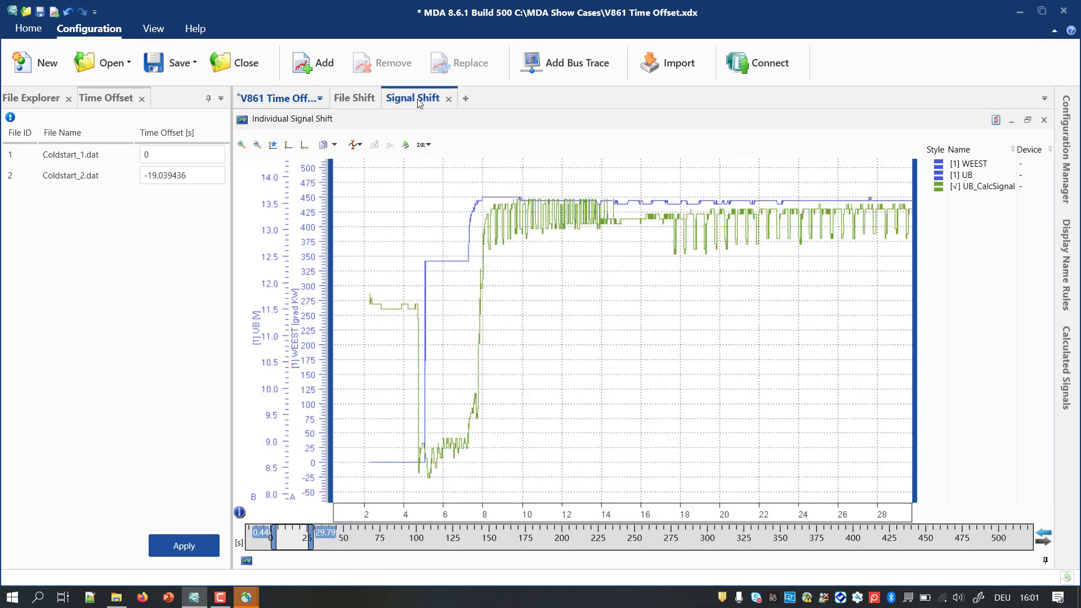
left_click(1061, 343)
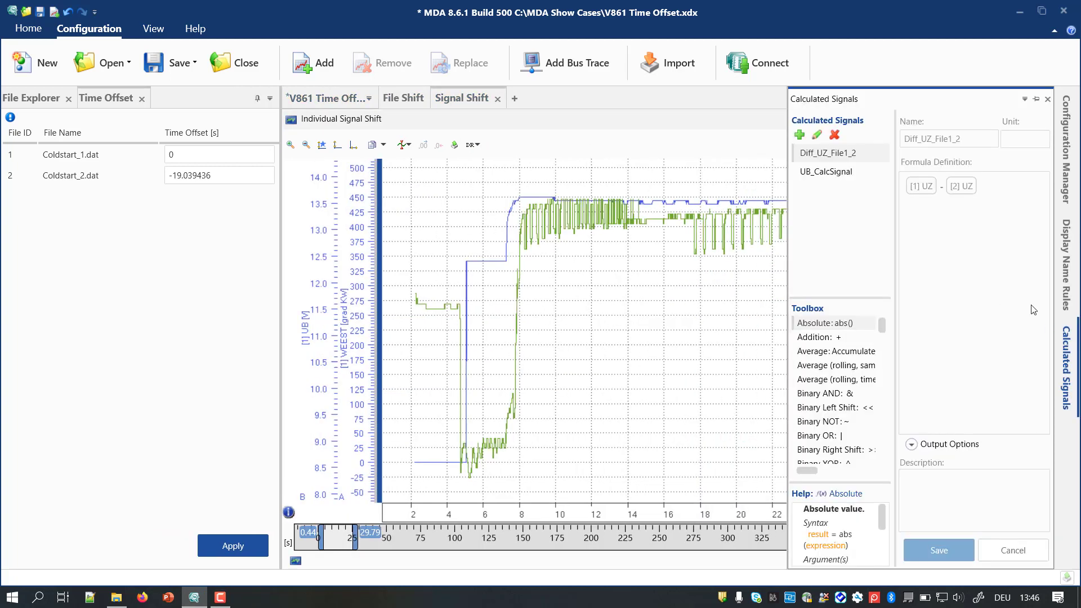
left_click(1036, 99)
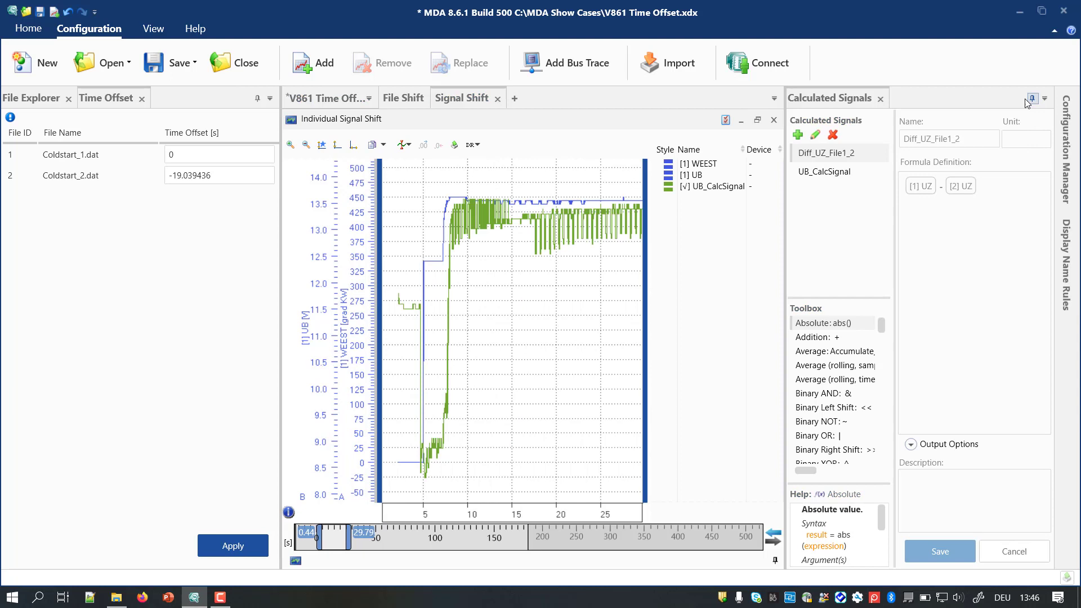
Step: Give UB_CalcSignal its own -0.634683 s time offset by shifting its curve
left_click(836, 172)
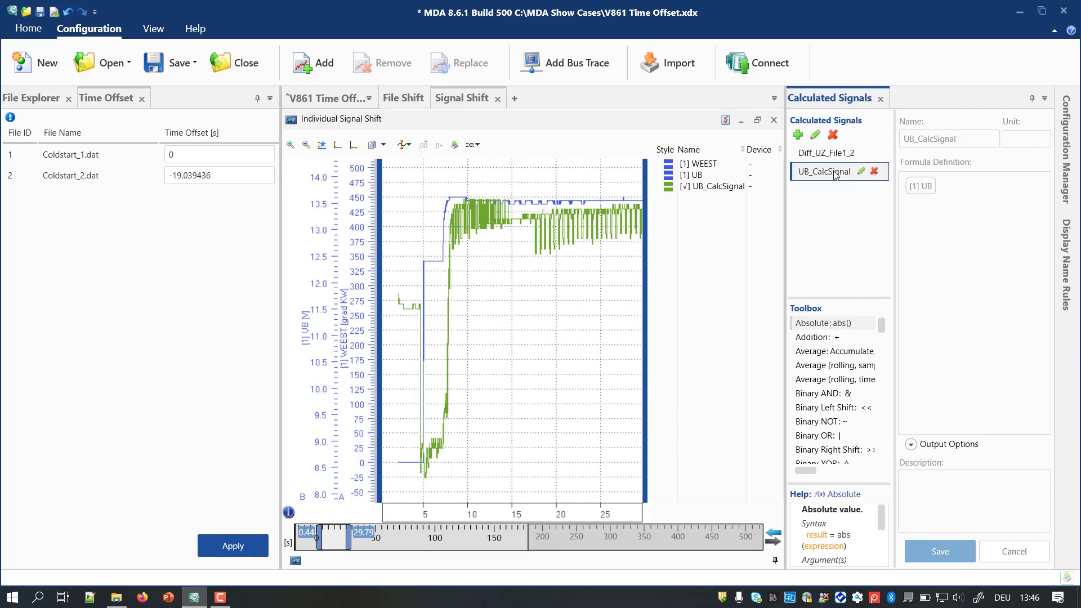
left_click(910, 445)
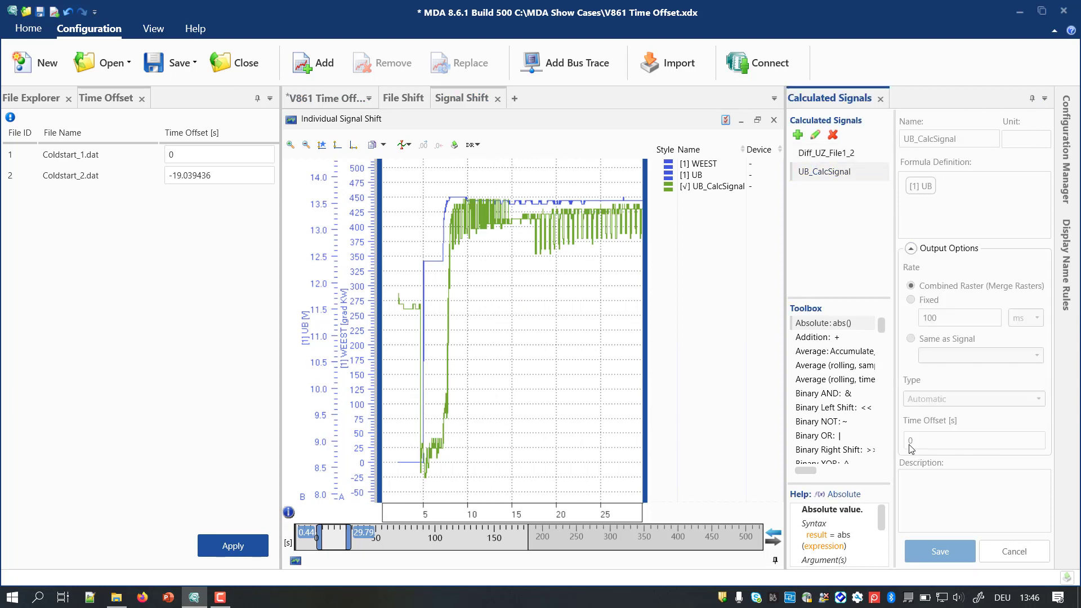
left_click(711, 187)
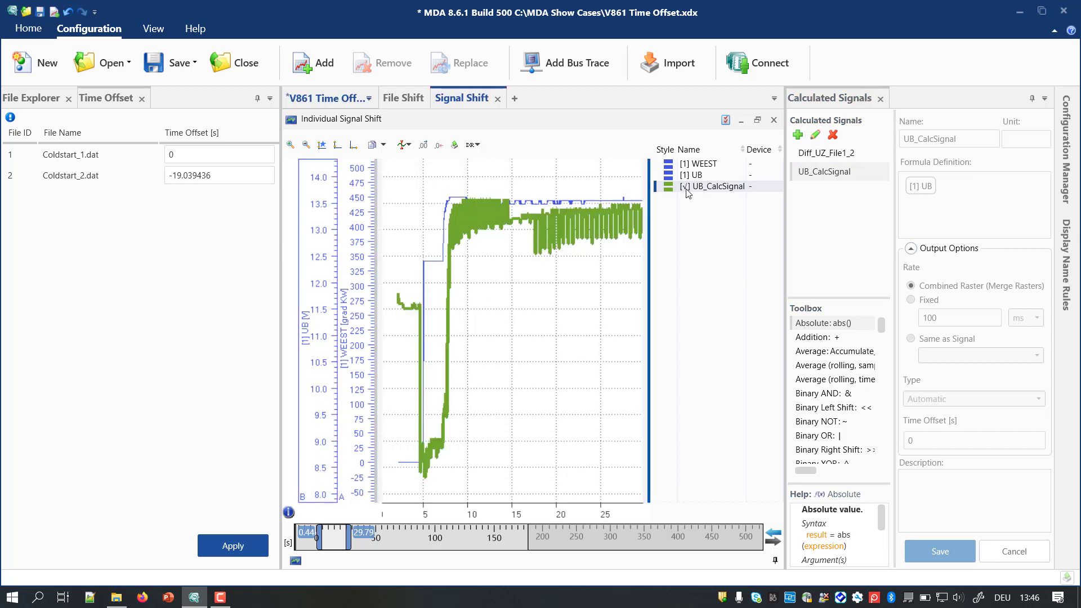
left_click_drag(471, 218, 466, 223)
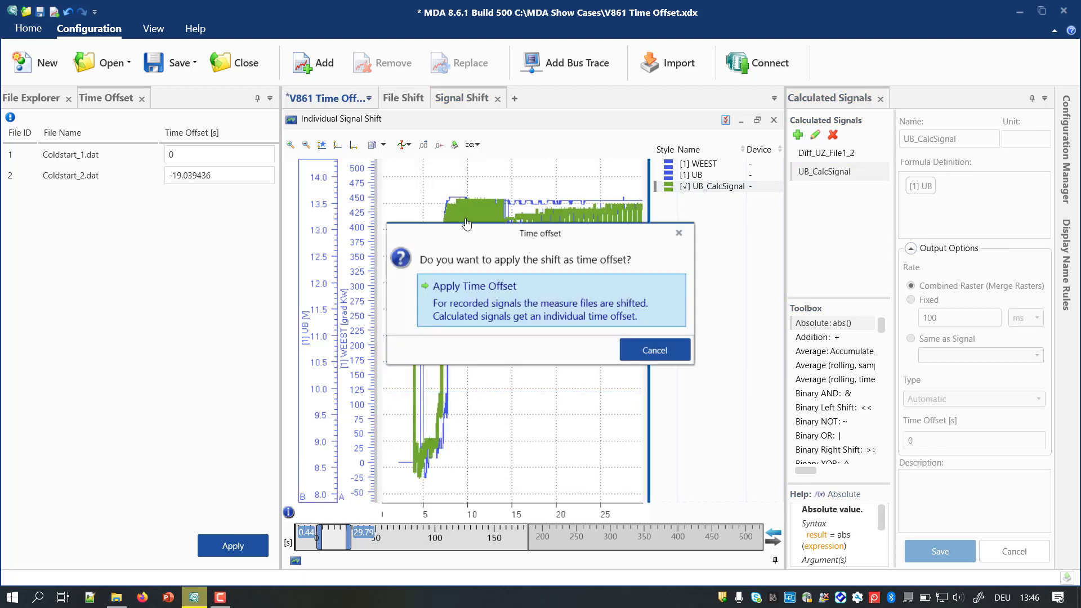
left_click(542, 295)
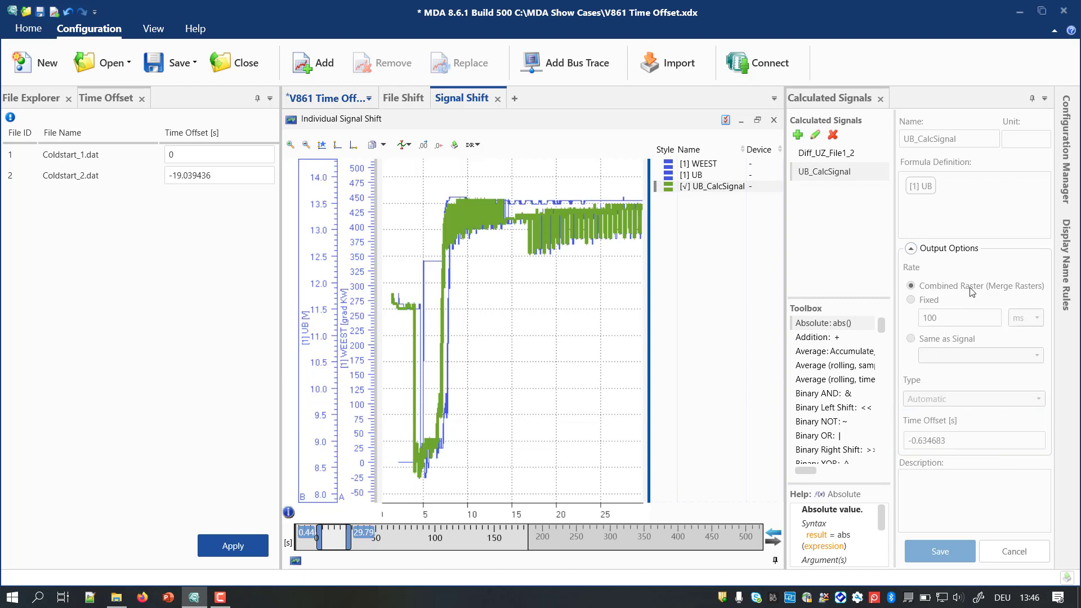
Step: Replace [1] UB with UB_CalcSignal everywhere from the Individual Signal Shift signals
left_click(1065, 207)
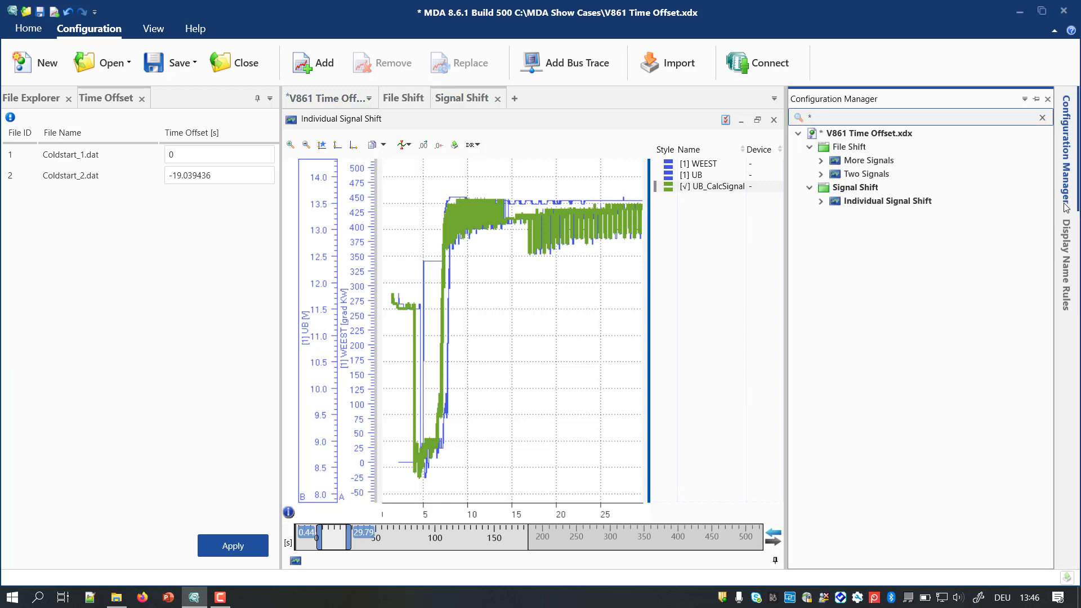
left_click(822, 201)
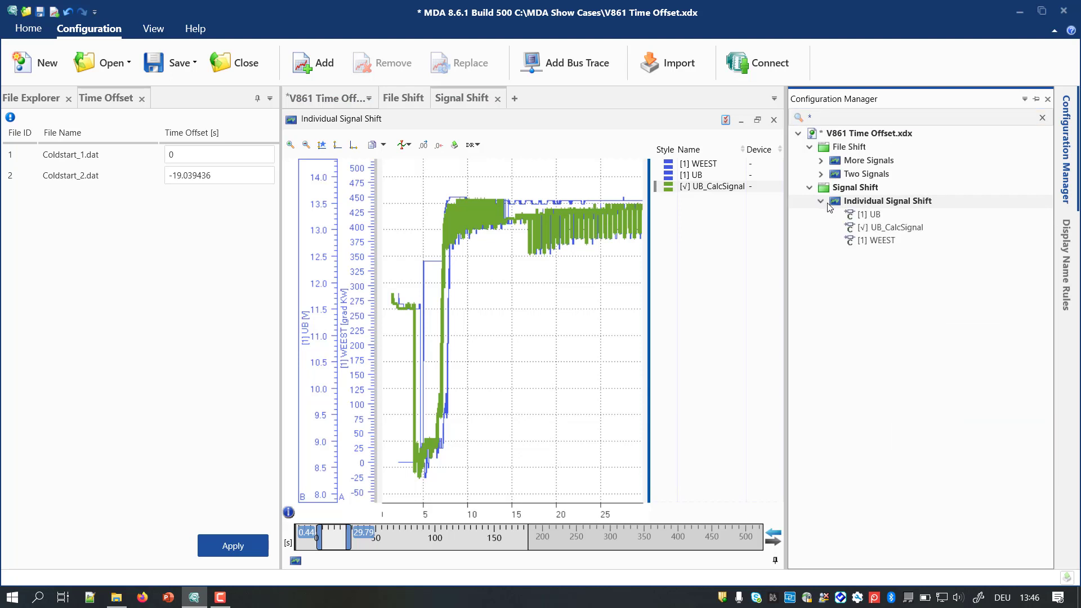
left_click(849, 217)
right_click(849, 221)
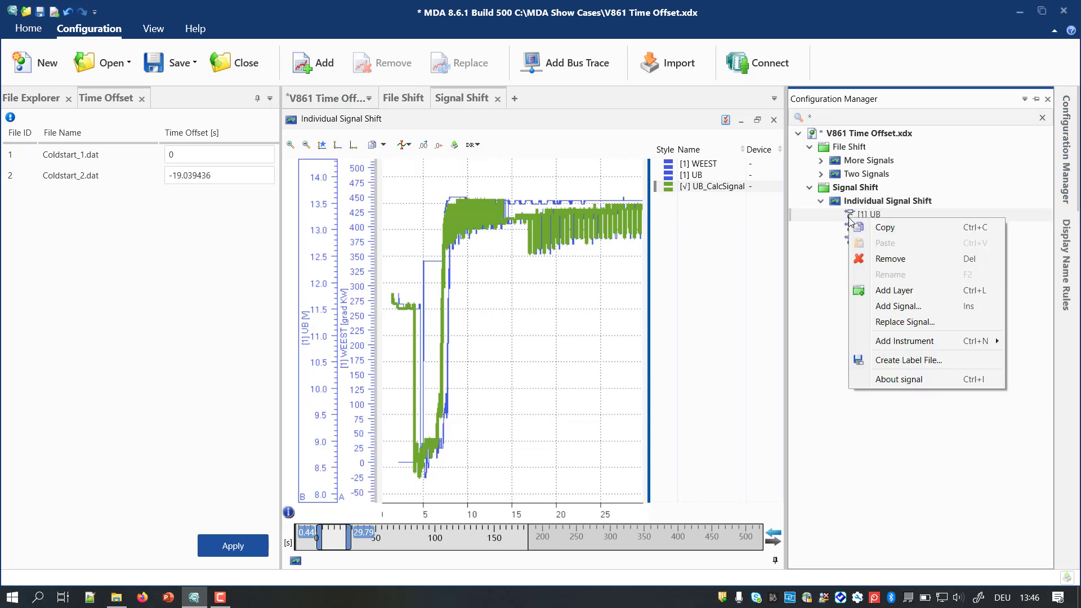
left_click(917, 322)
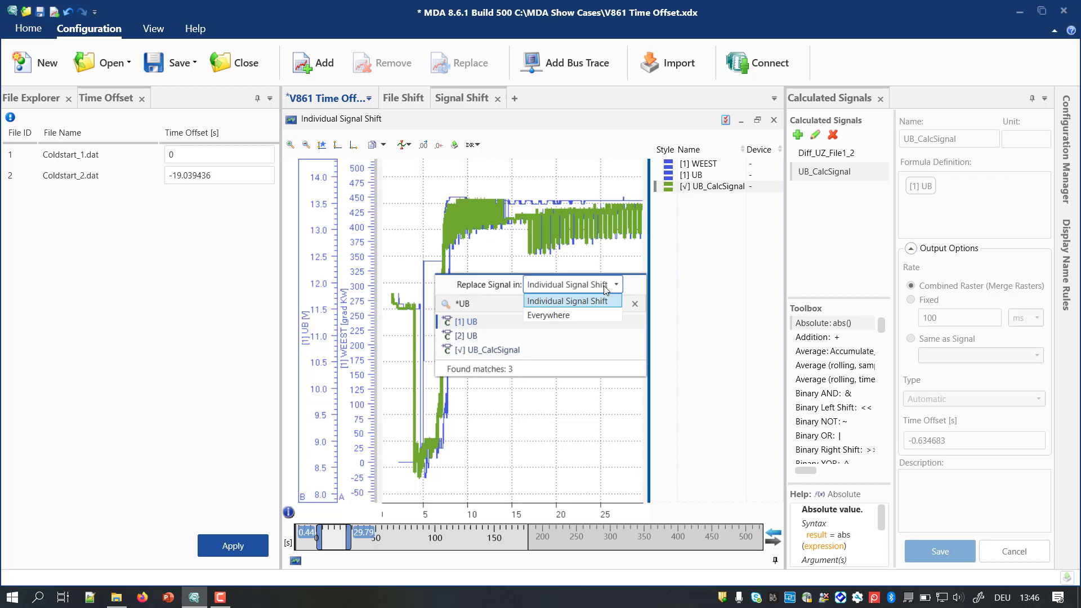
left_click(568, 316)
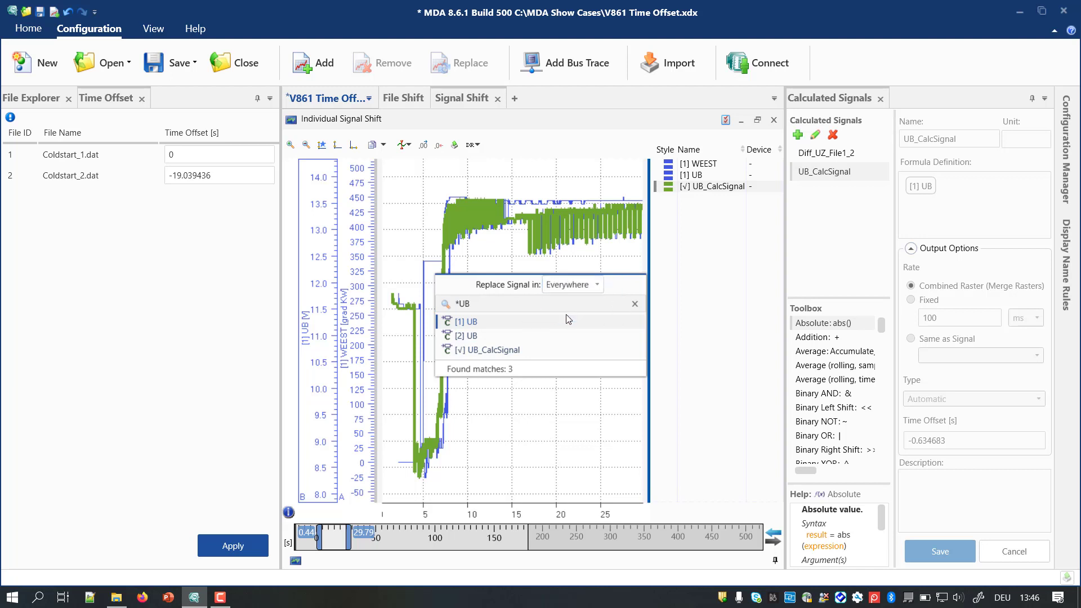
left_click(487, 350)
Step: Set the UB_CalcSignal formula to [1] UB and save the calculated signal
left_click(860, 174)
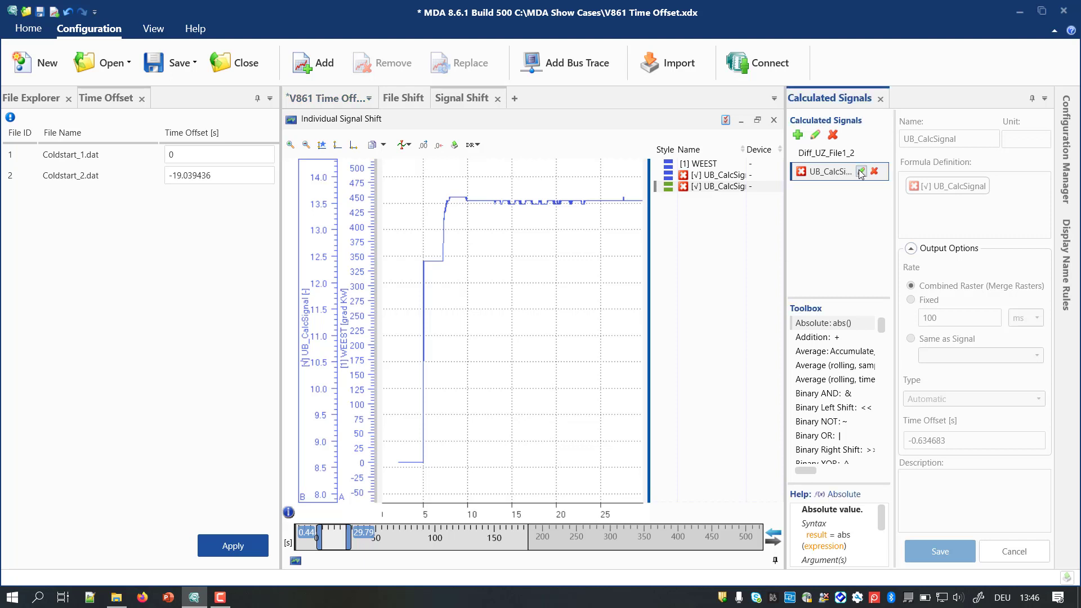
left_click(926, 187)
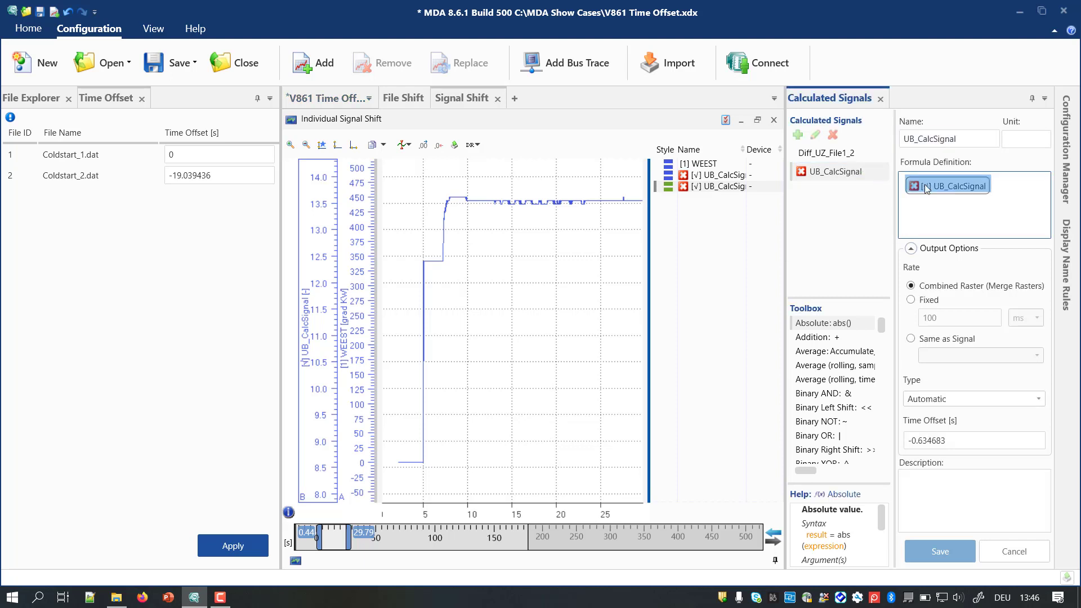
type("ub")
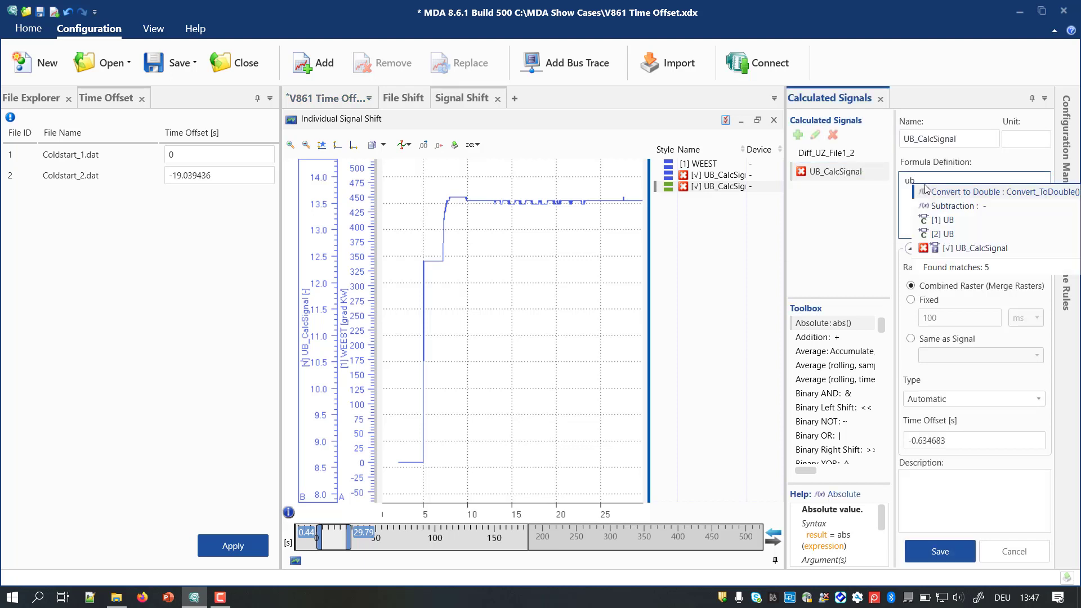
left_click(942, 220)
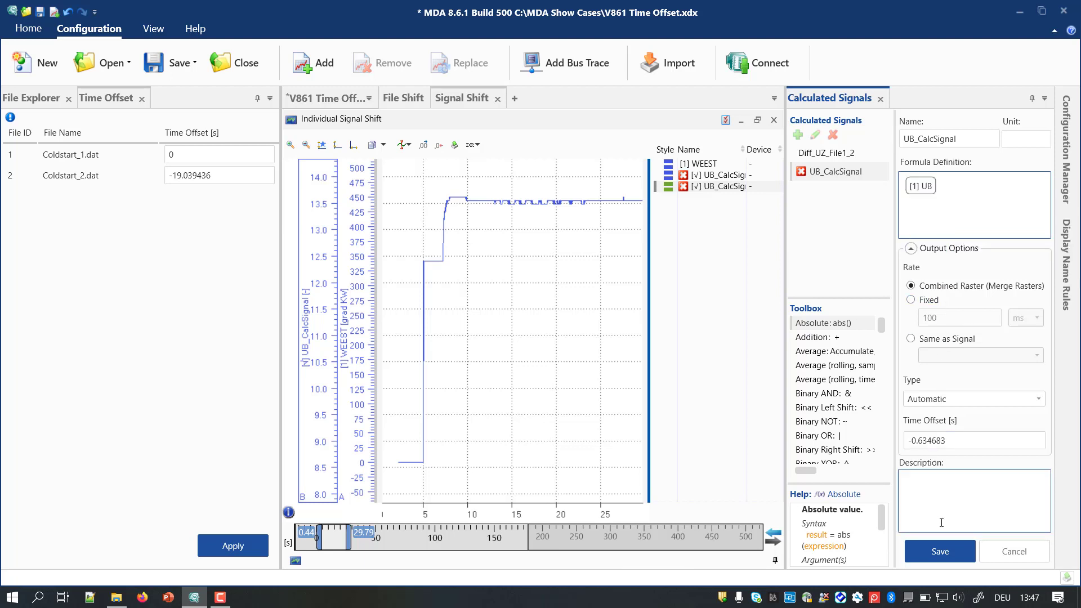
left_click(949, 551)
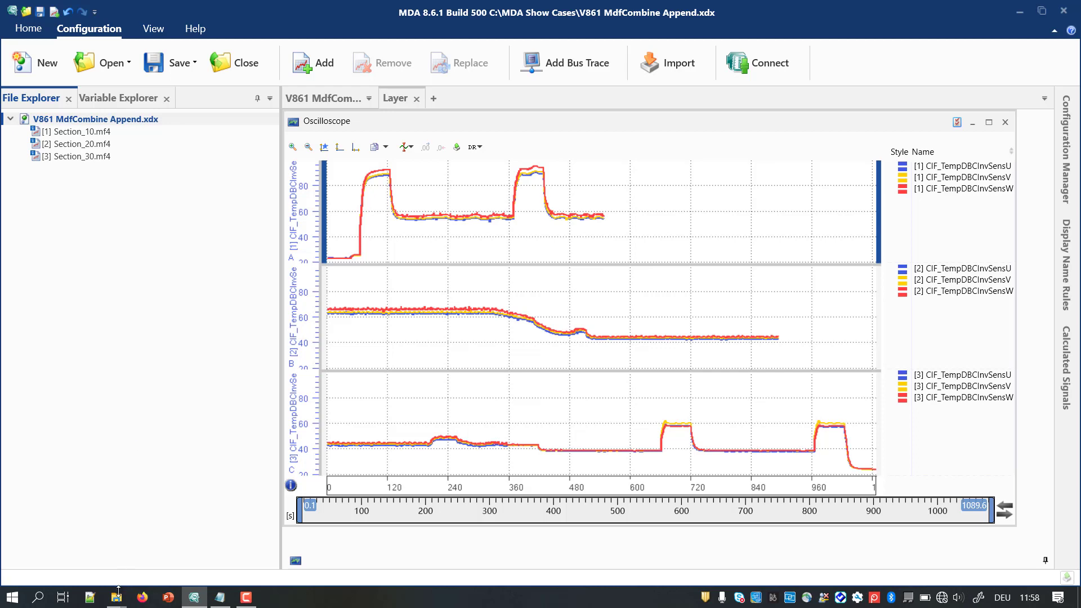
Step: Launch a Command Prompt in C:\Program Files\ETAS\MDA8.6\McdCore by entering cmd in the Explorer address bar
mouse_move(117, 596)
left_click(169, 580)
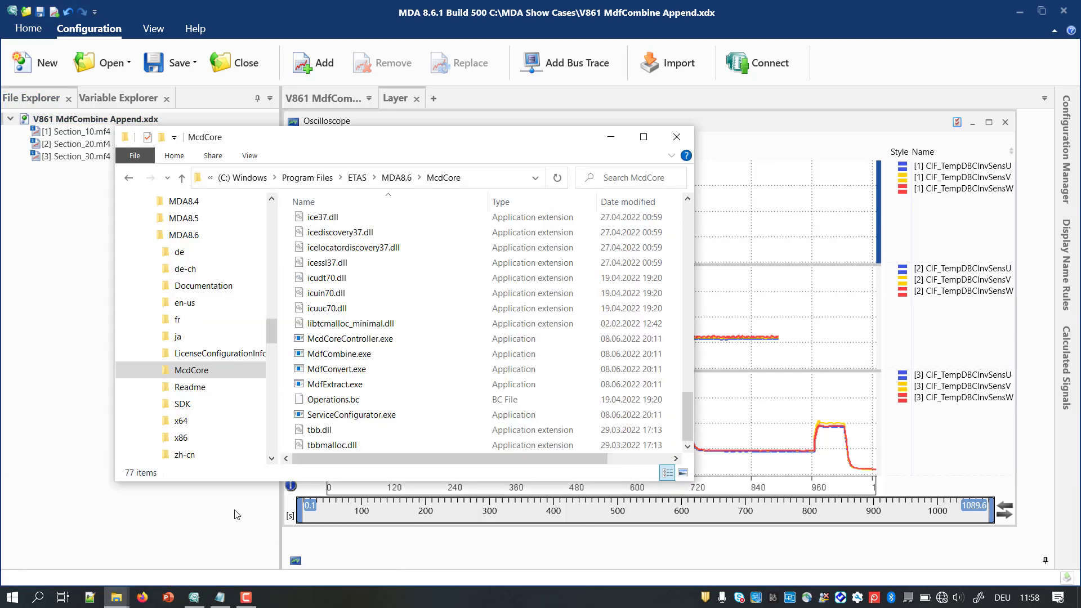
left_click(490, 182)
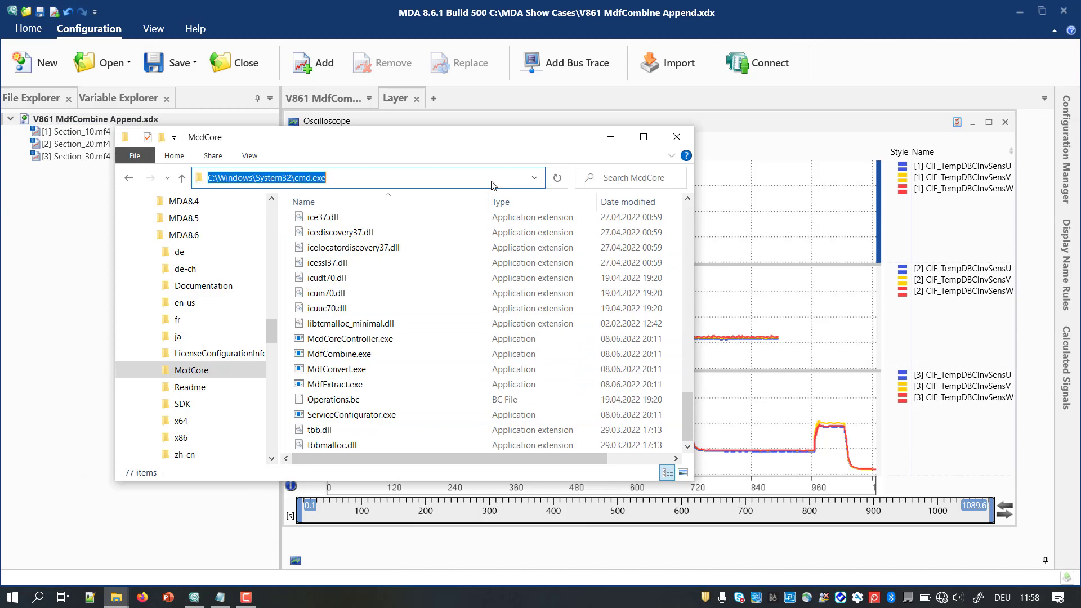
type("cmd")
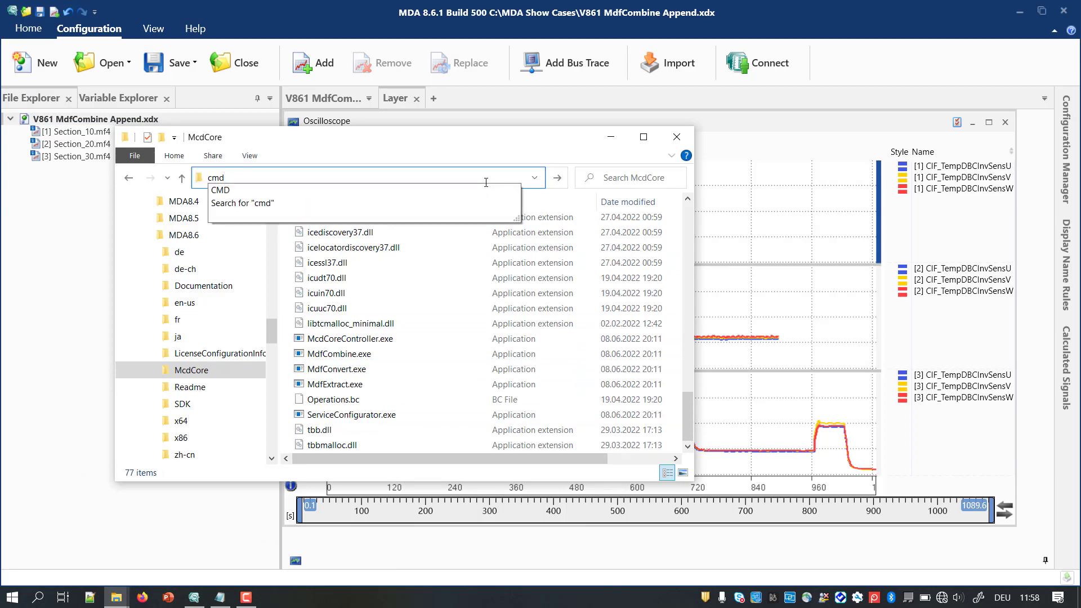
key("Return")
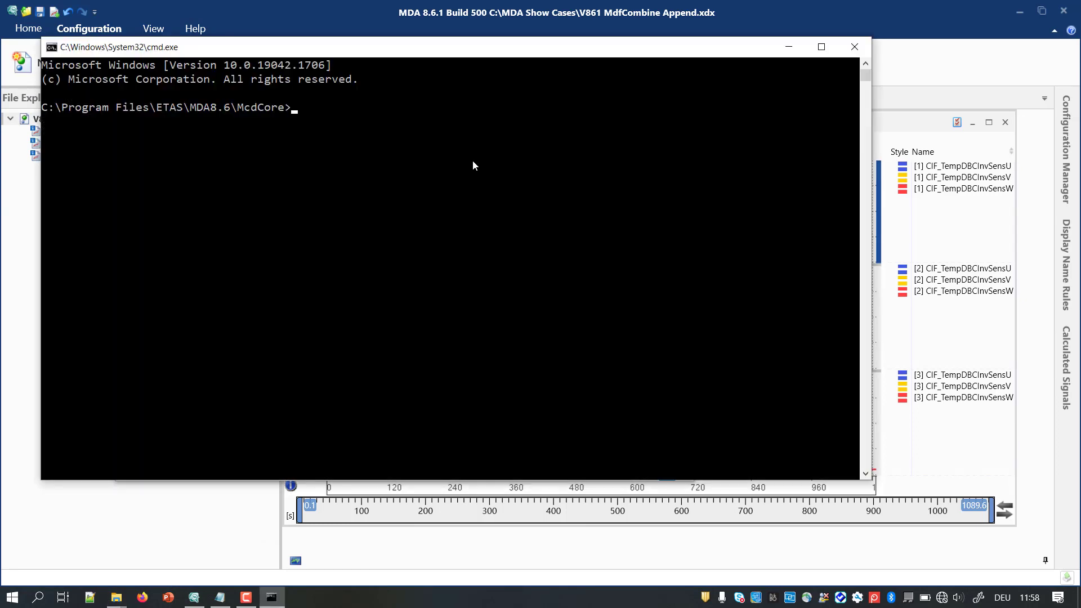
type("mdfcombine  -h")
key("Return")
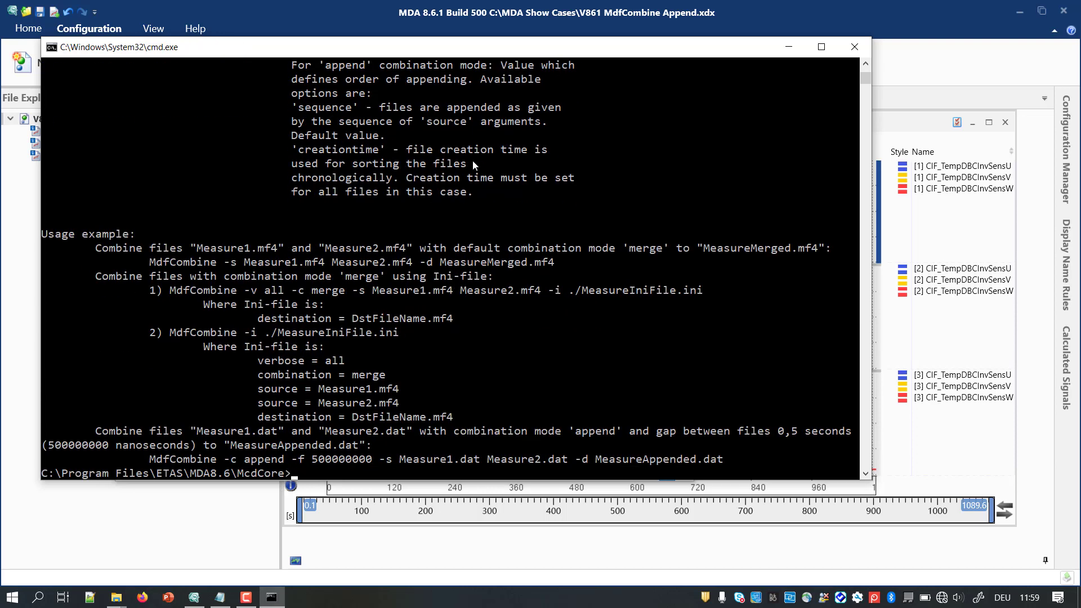
type("mdfcombine")
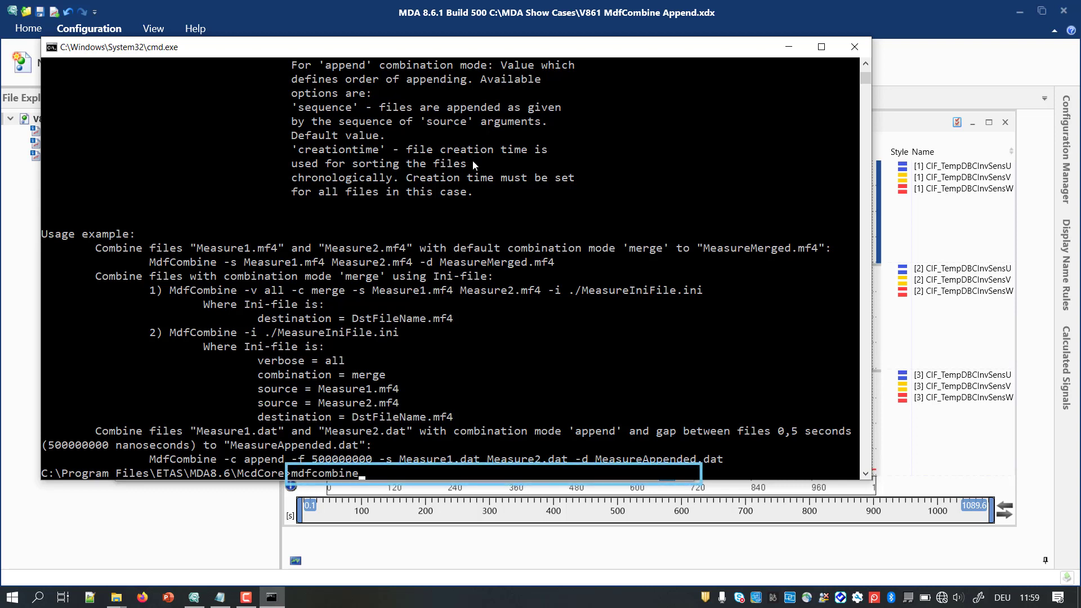
type(" -c append -f 1000000000 -")
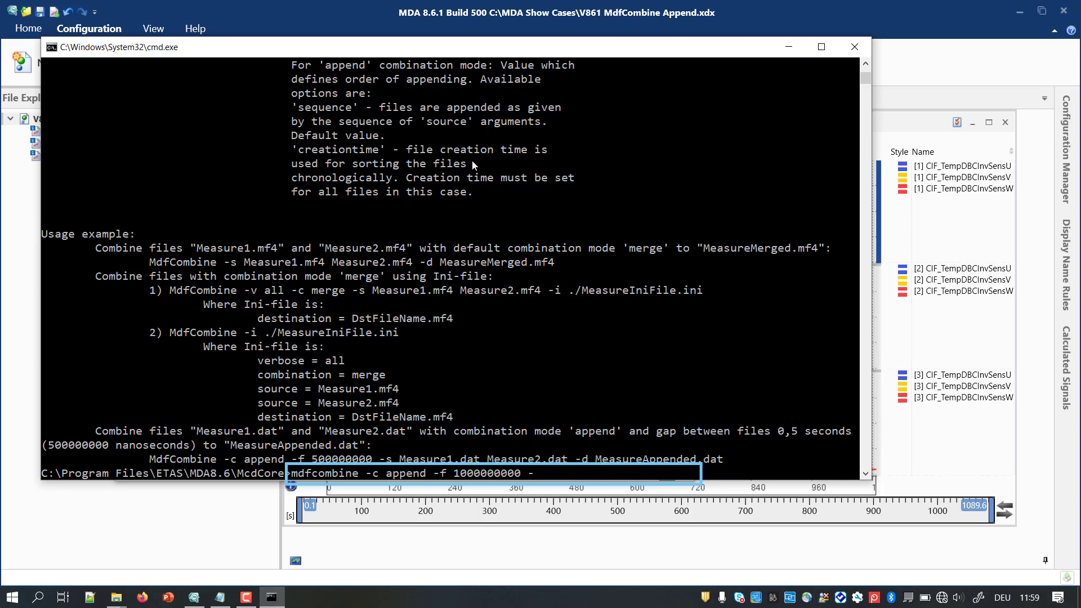
type("i")
Step: Run the append with C:\Append\IniFile.ini and confirm Combined-30-20-10.mf4 (14.8 MB) appears in the Append folder
left_click(219, 597)
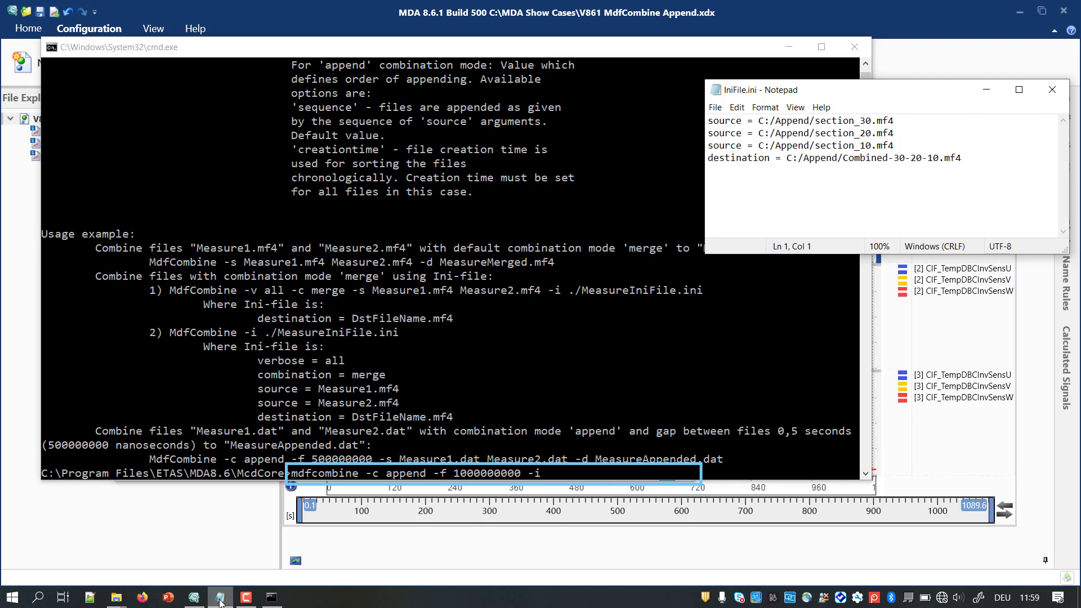
mouse_move(116, 597)
left_click(78, 568)
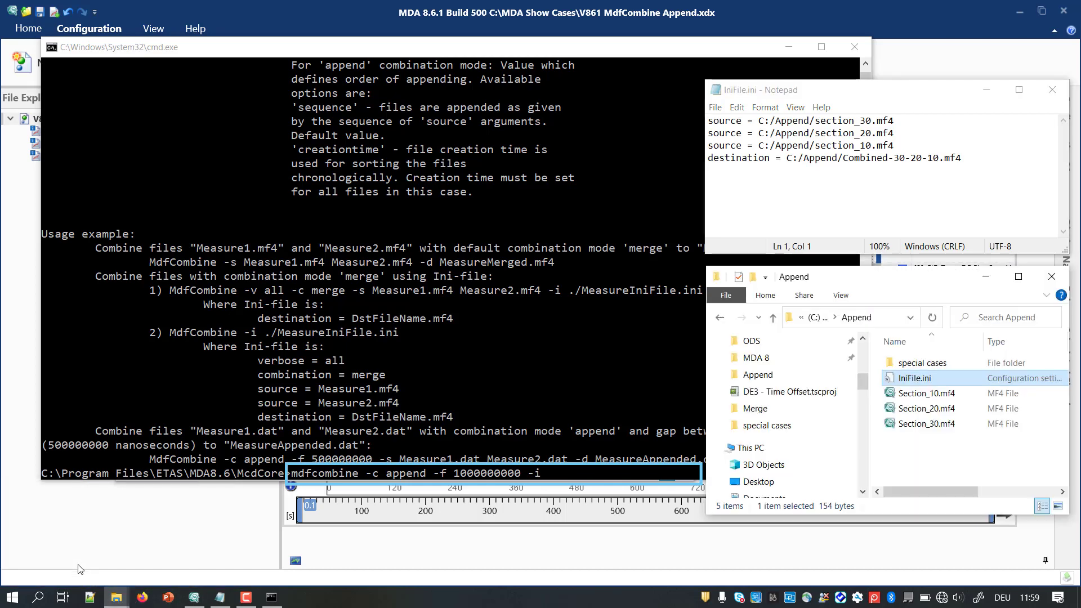
left_click_drag(909, 378, 653, 475)
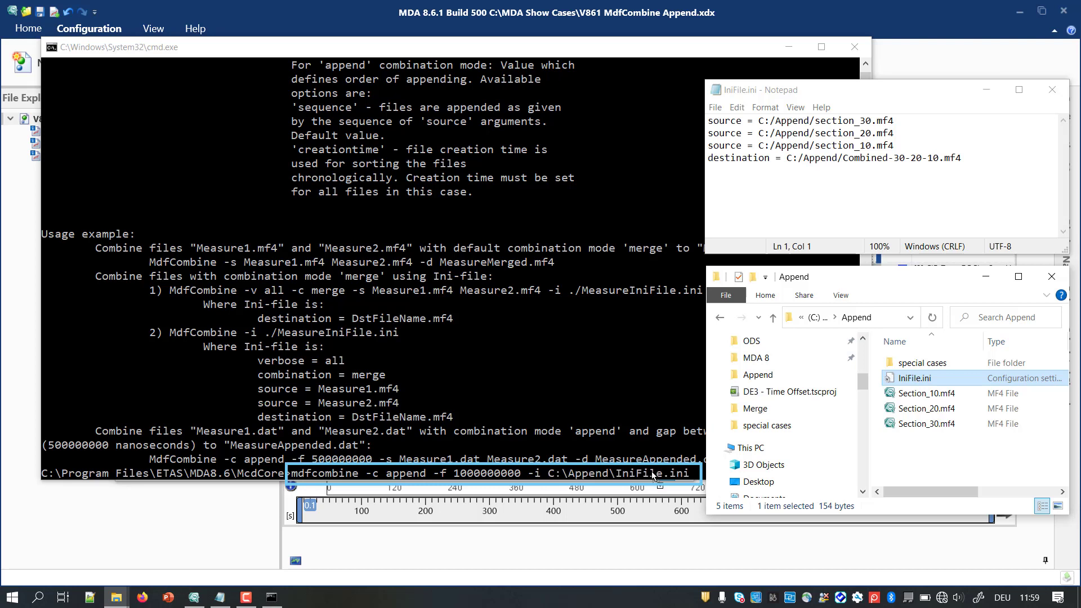
left_click(653, 475)
key("Return")
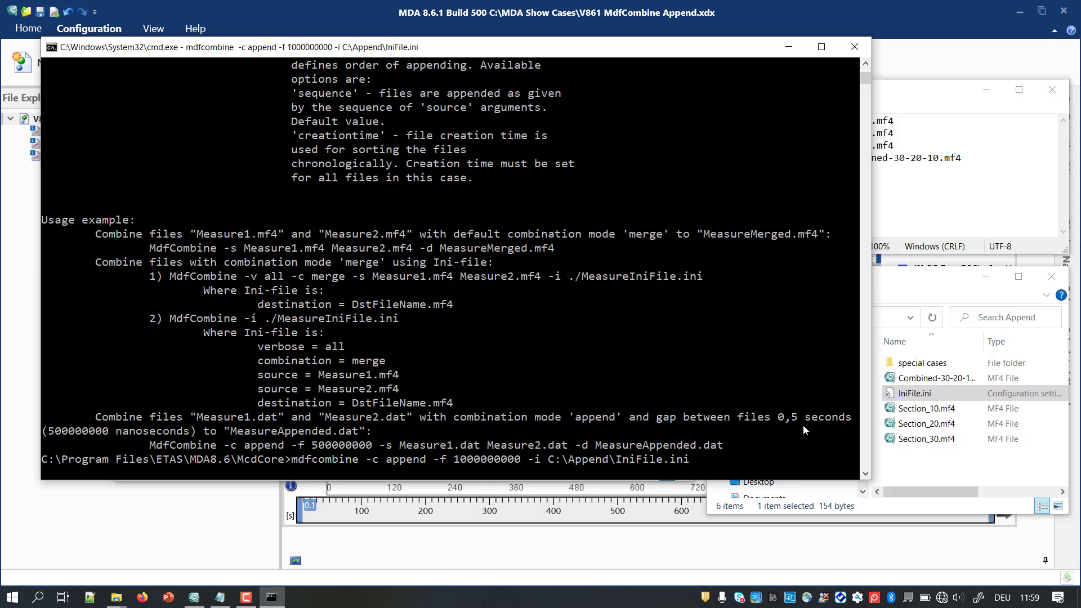
left_click(898, 379)
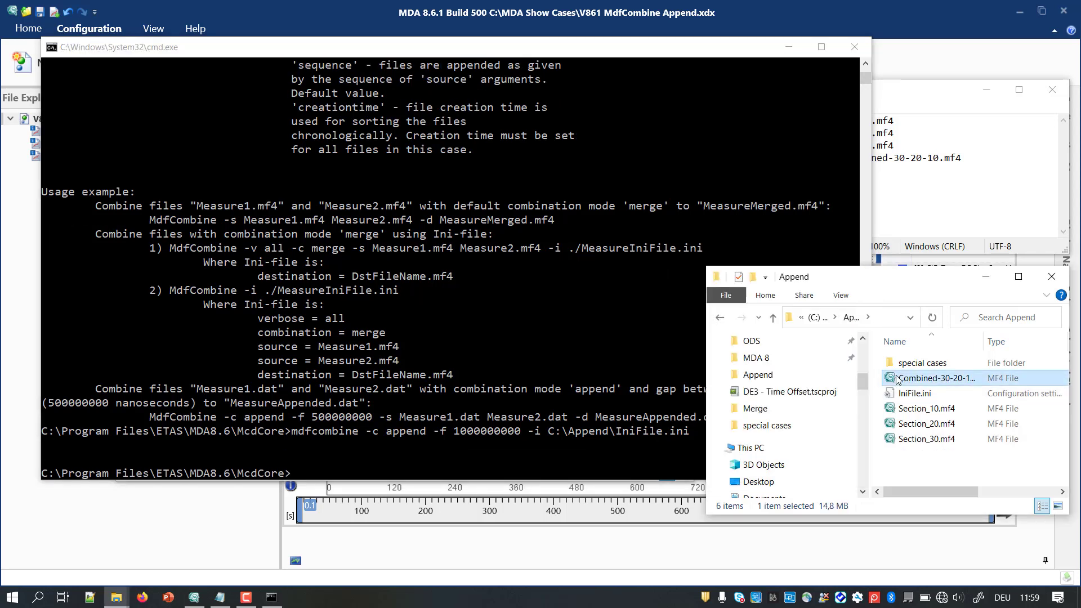
Step: Load Combined-30-20-10.mf4 into MDA as file [4] and filter Variable Explorer to that source
left_click_drag(898, 379, 216, 535)
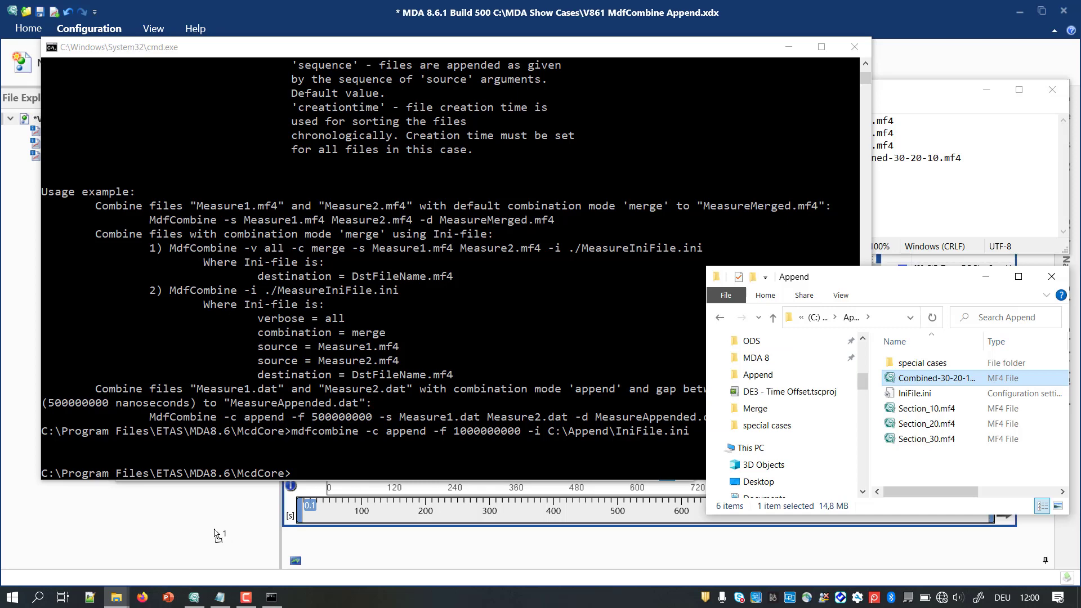
left_click(216, 535)
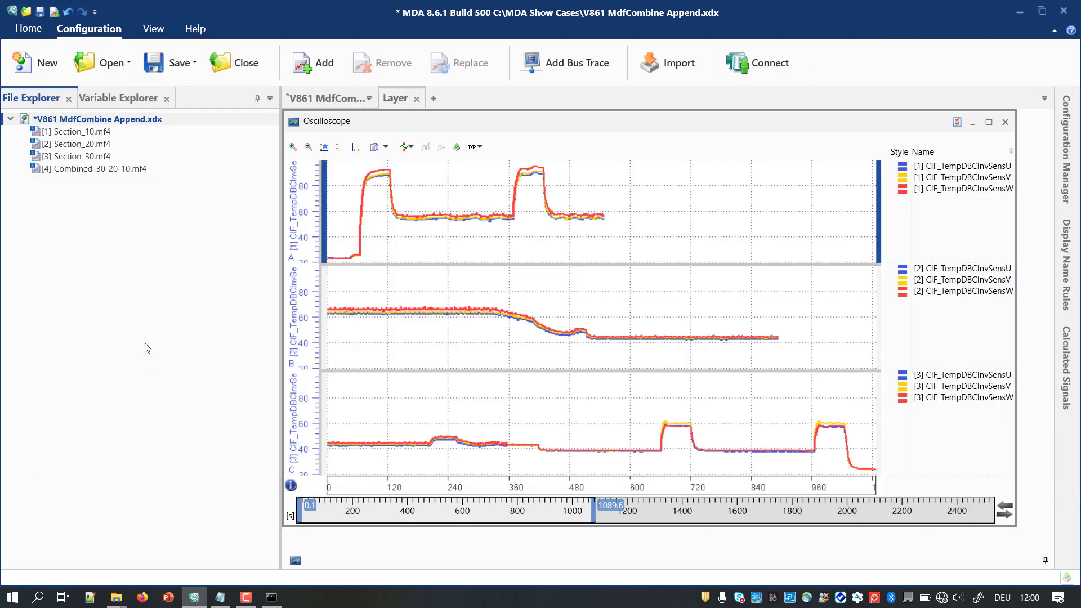
left_click(128, 101)
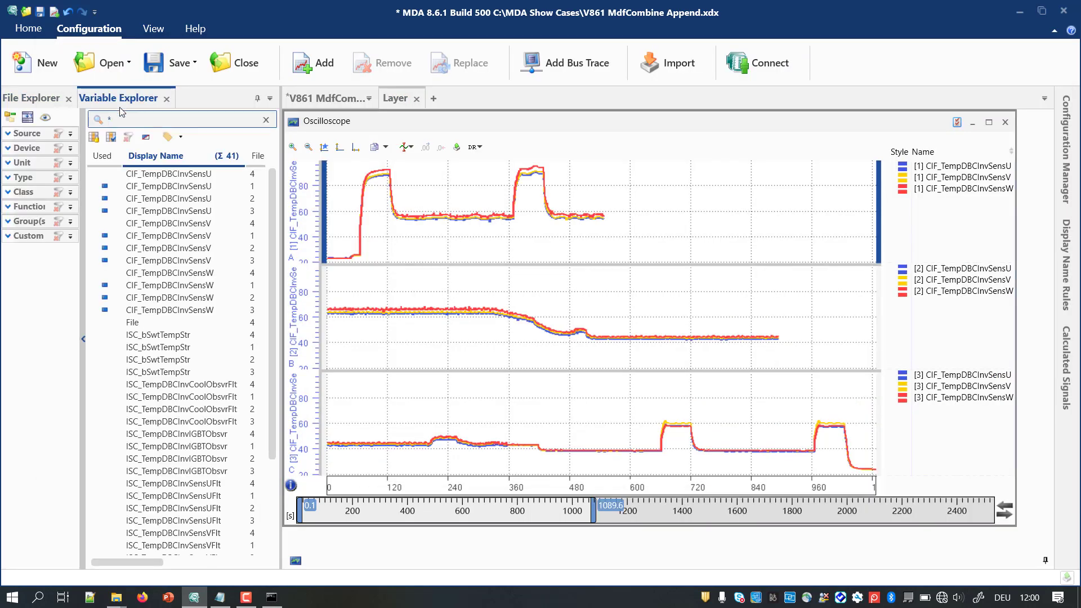
left_click(9, 134)
left_click(11, 174)
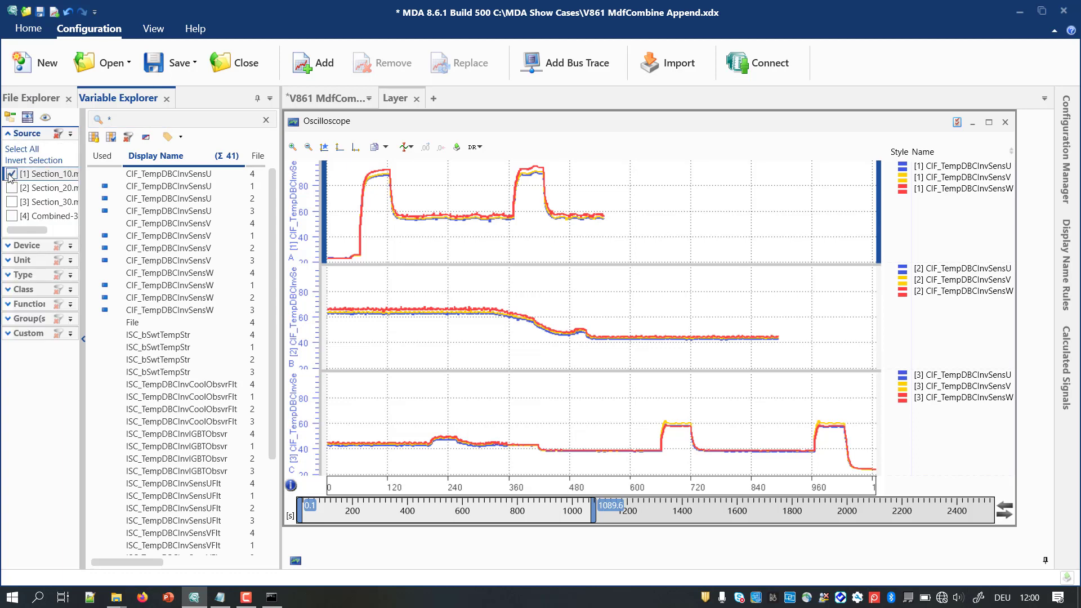
left_click(11, 174)
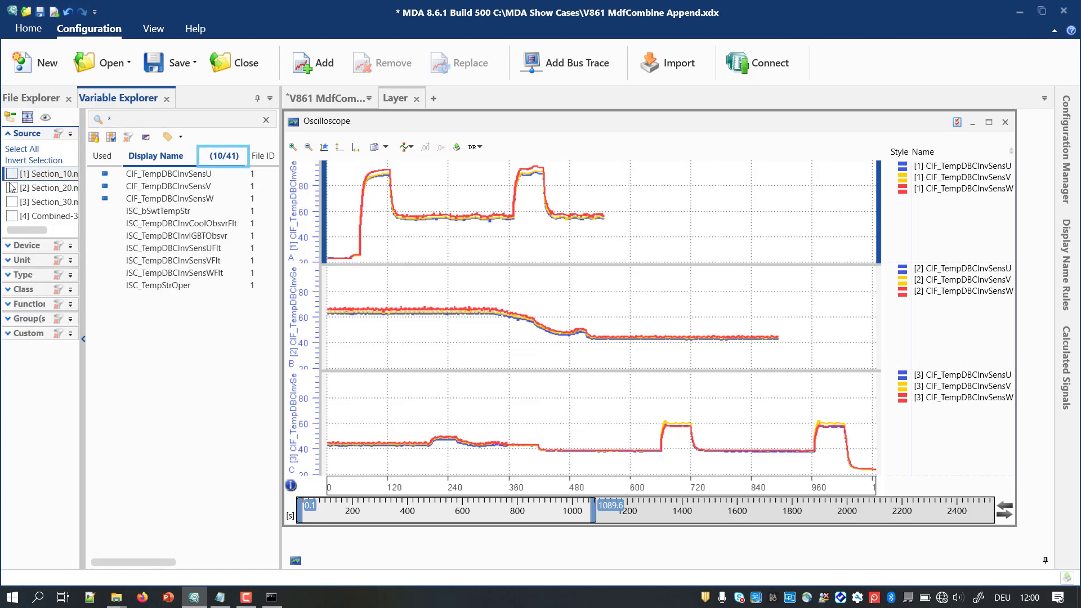
left_click(12, 216)
Step: Plot the three CIF_TempDBCInvSens signals in a new strip over the full 0–2537.8 s range
left_click(167, 175)
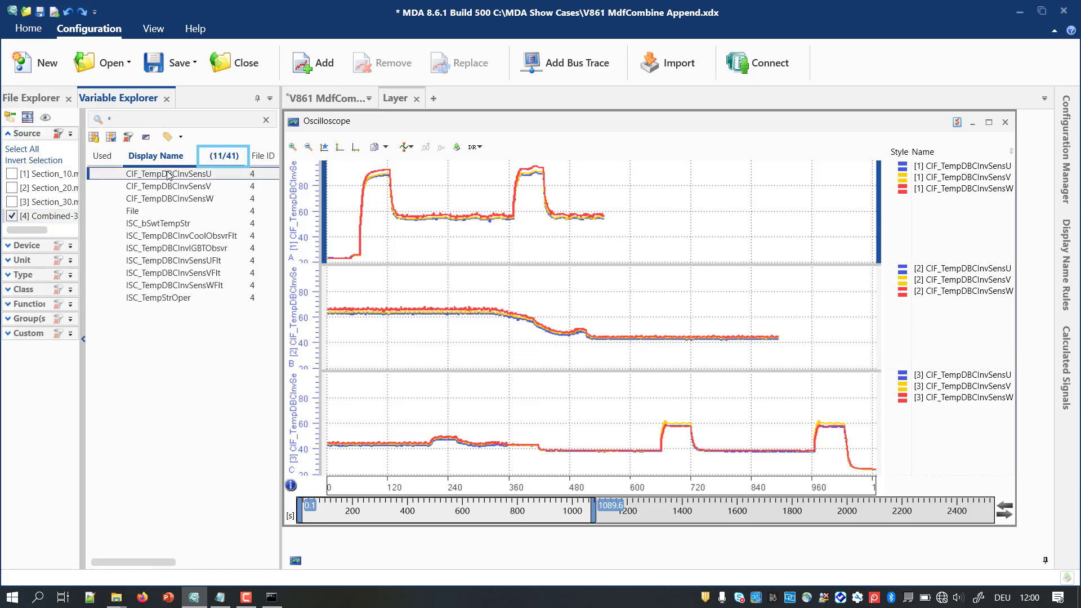
left_click(179, 198, "shift")
left_click_drag(179, 198, 498, 453)
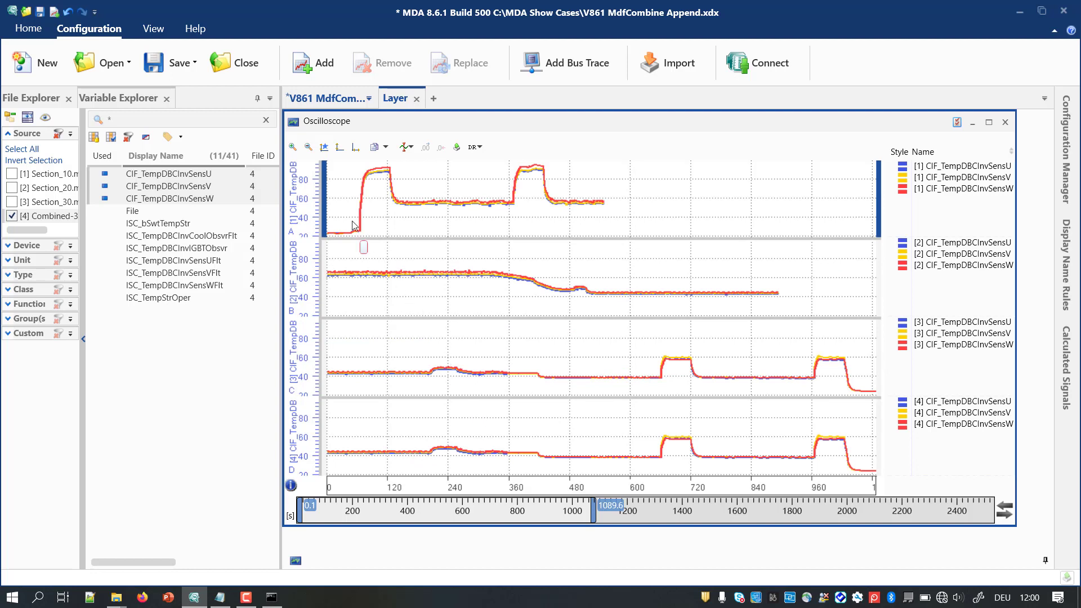
left_click(356, 147)
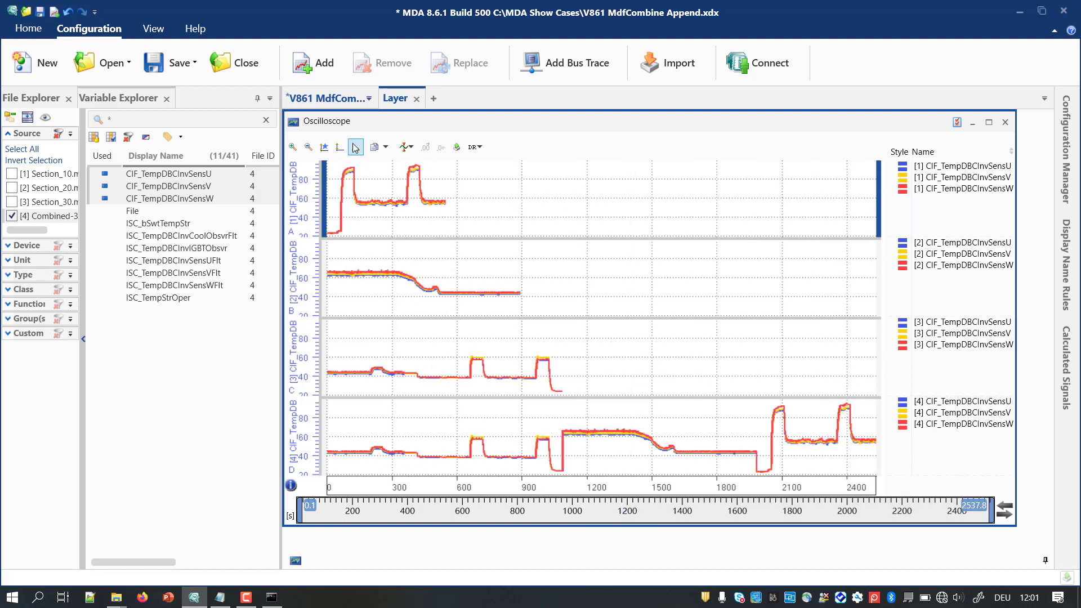
Step: Add the [4] File signal to the combined-file strip and show it as an append-info table
left_click_drag(164, 212, 481, 423)
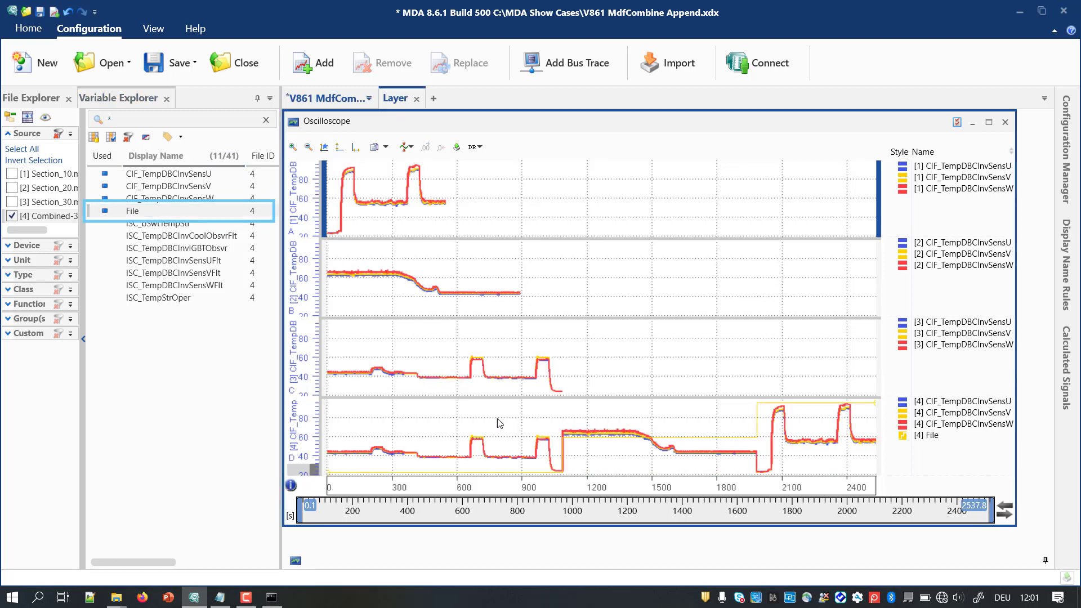
left_click(904, 442)
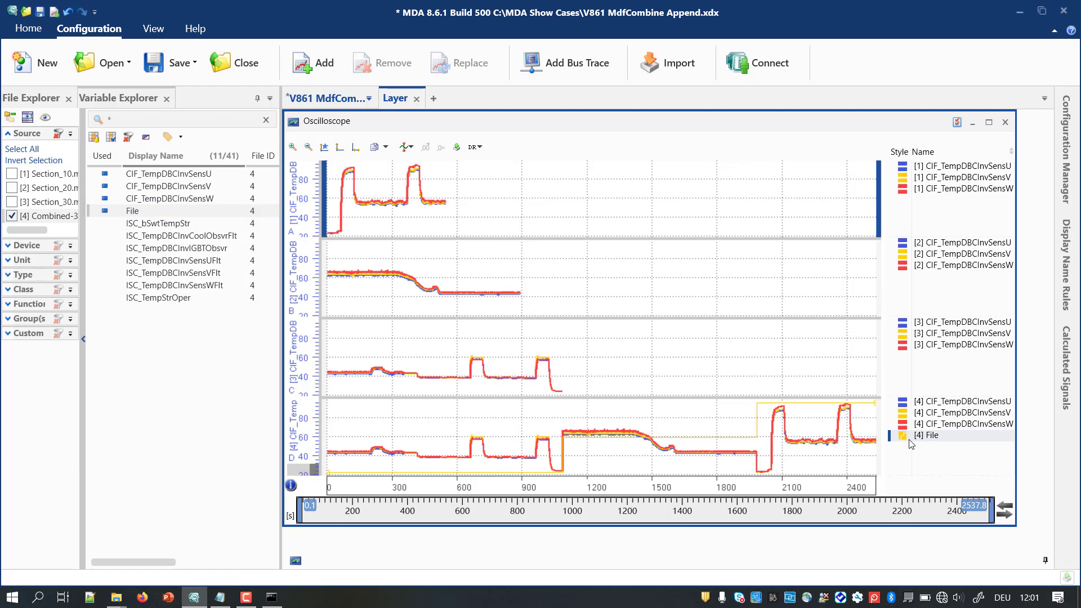
left_click_drag(911, 444, 402, 107)
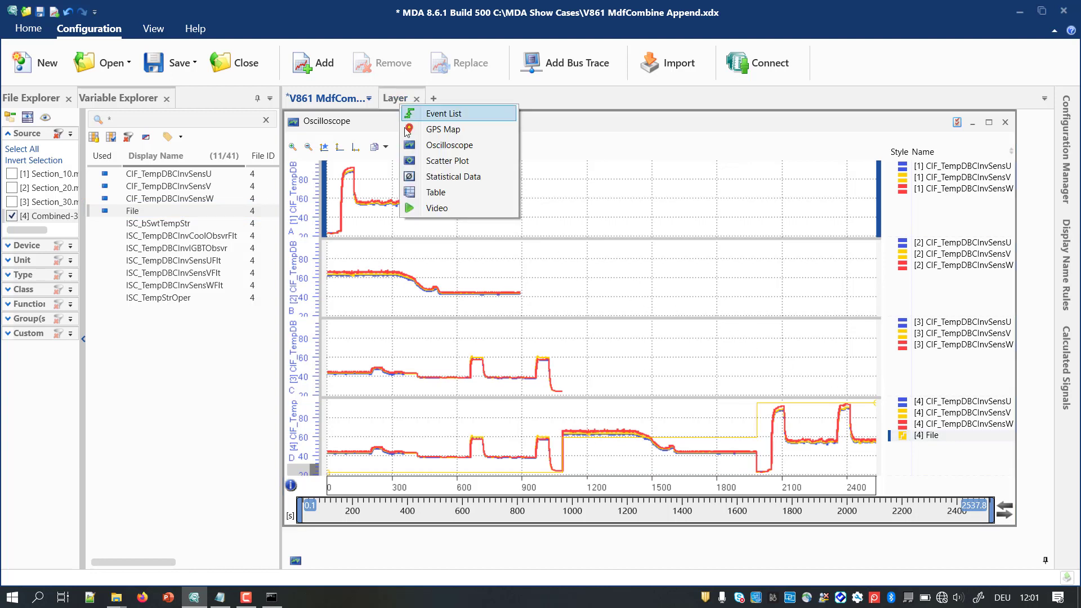
left_click(443, 197)
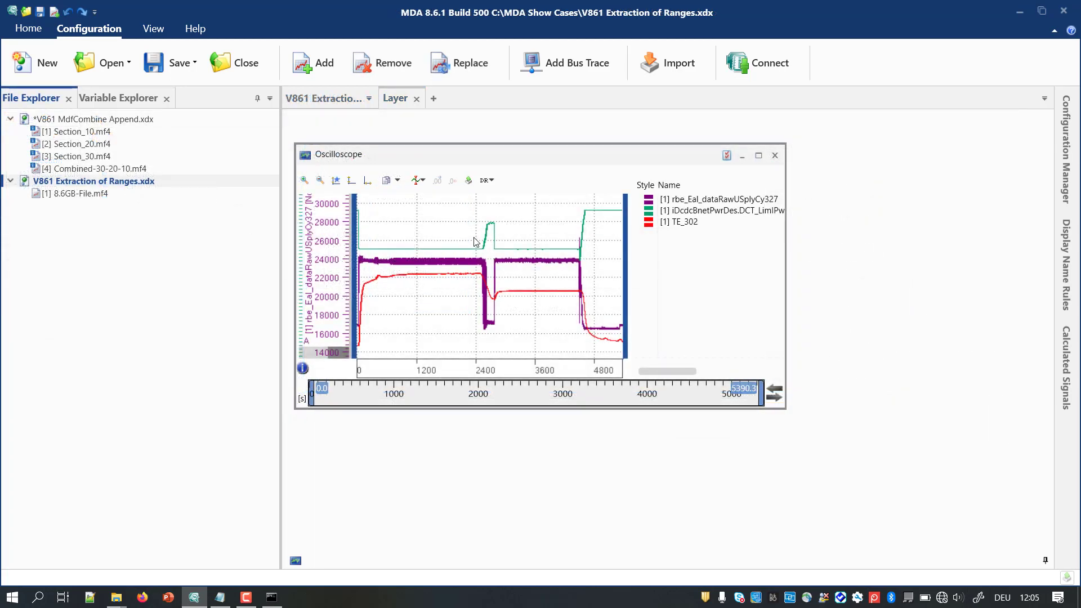
Step: Zoom to 2524–2833 s and export that range as MDF 4.10 to C:\MDA Show Cases\Range_1.mf4
left_click_drag(476, 242, 509, 241)
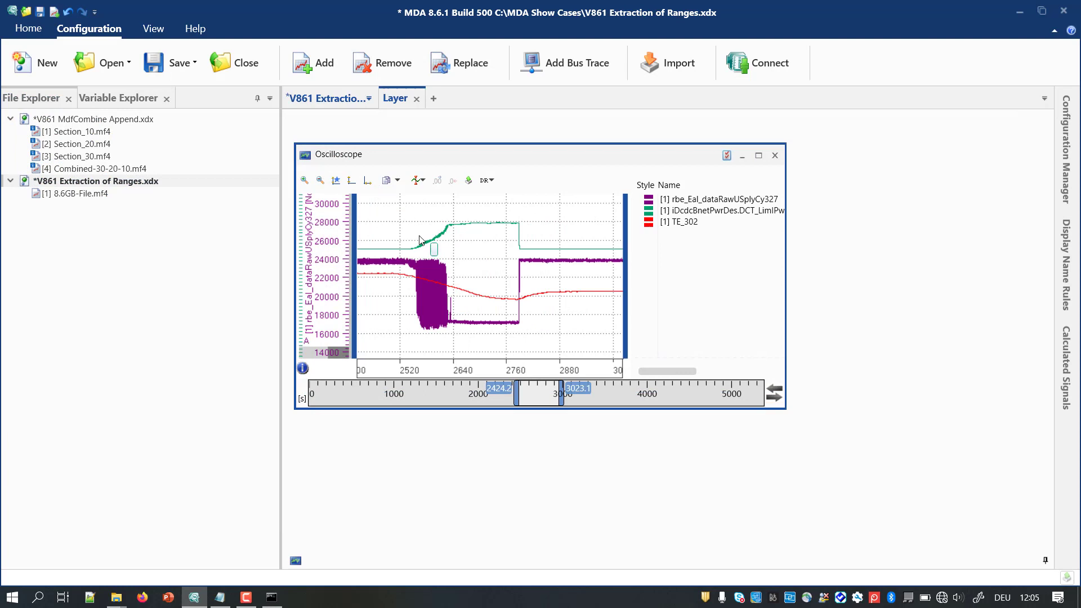
left_click_drag(403, 241, 543, 241)
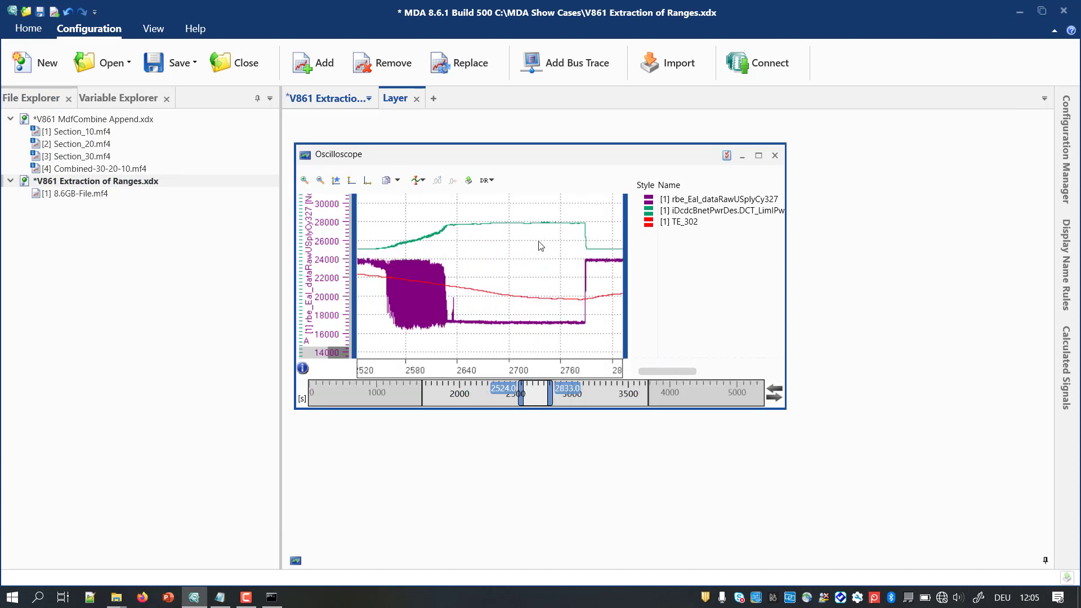
left_click(469, 180)
left_click_drag(499, 299, 573, 298)
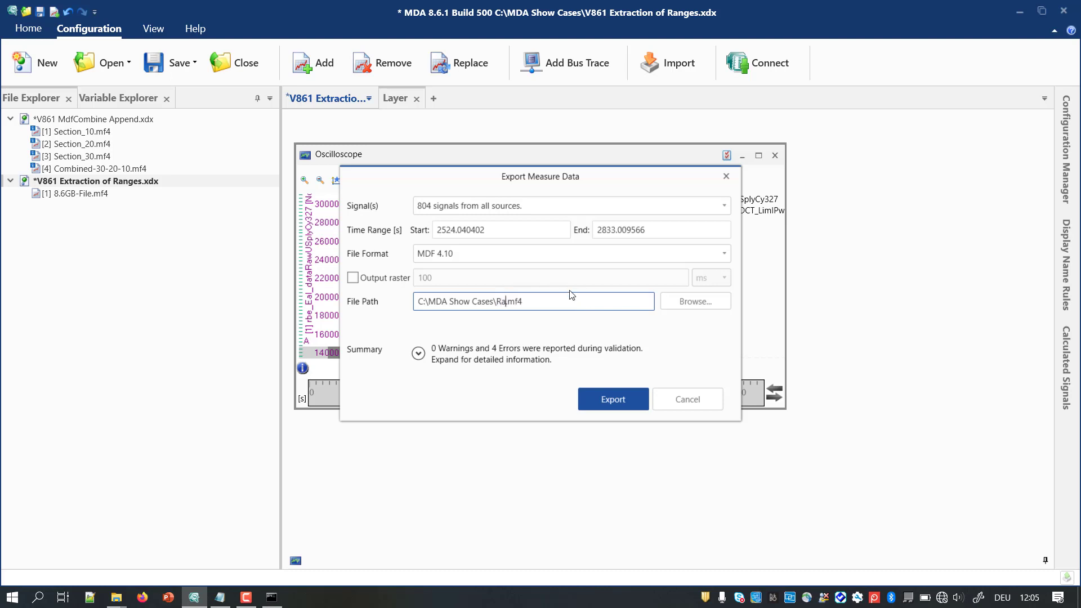
type("nge_1")
left_click(623, 400)
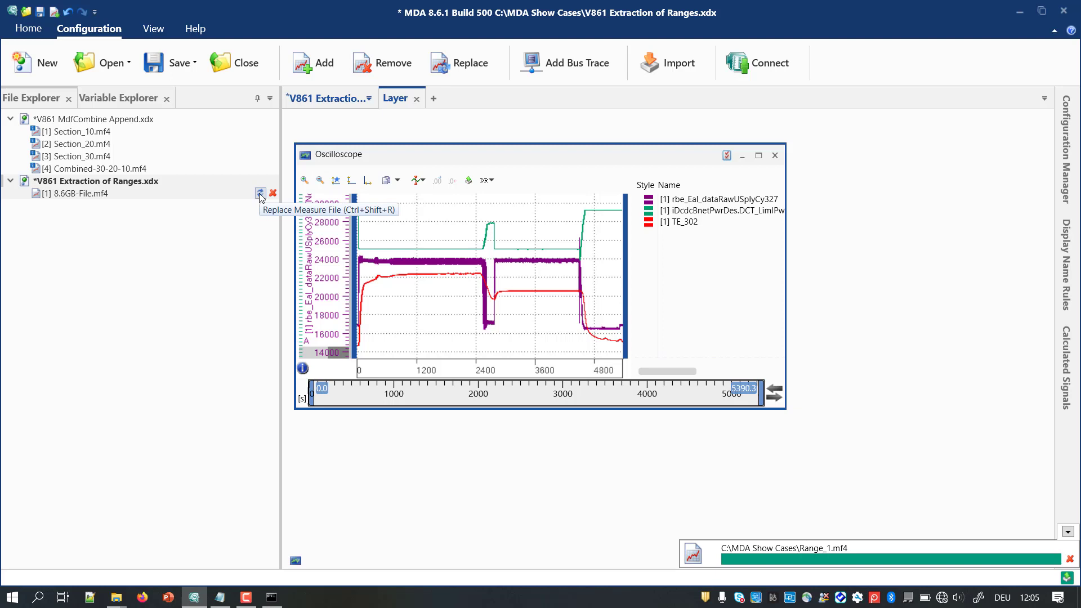
Step: Replace the large 8.6GB measurement file with Range_1.mf4
left_click(260, 194)
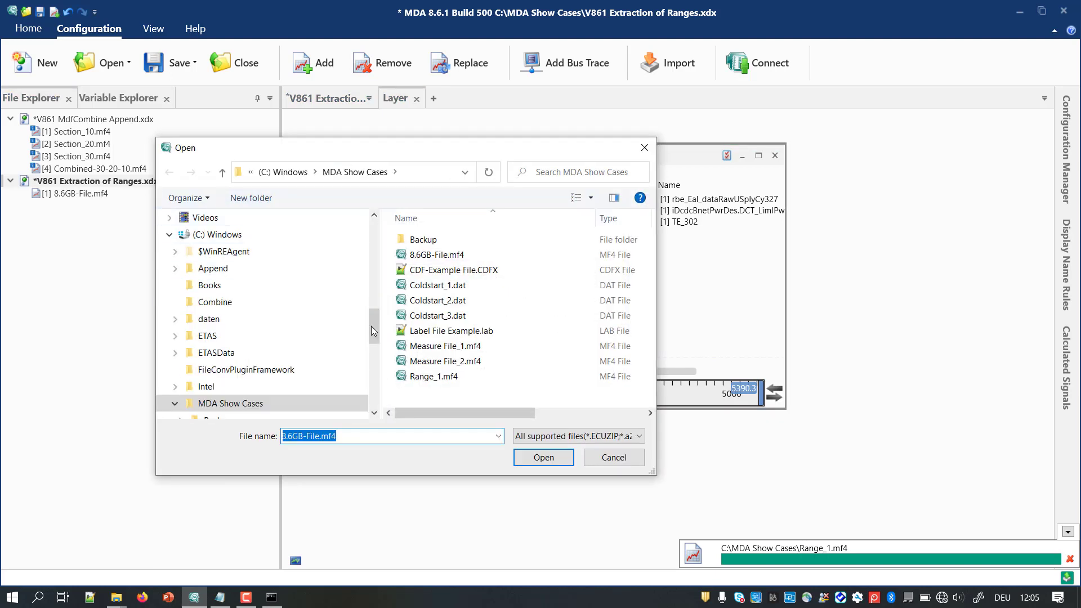
left_click(415, 382)
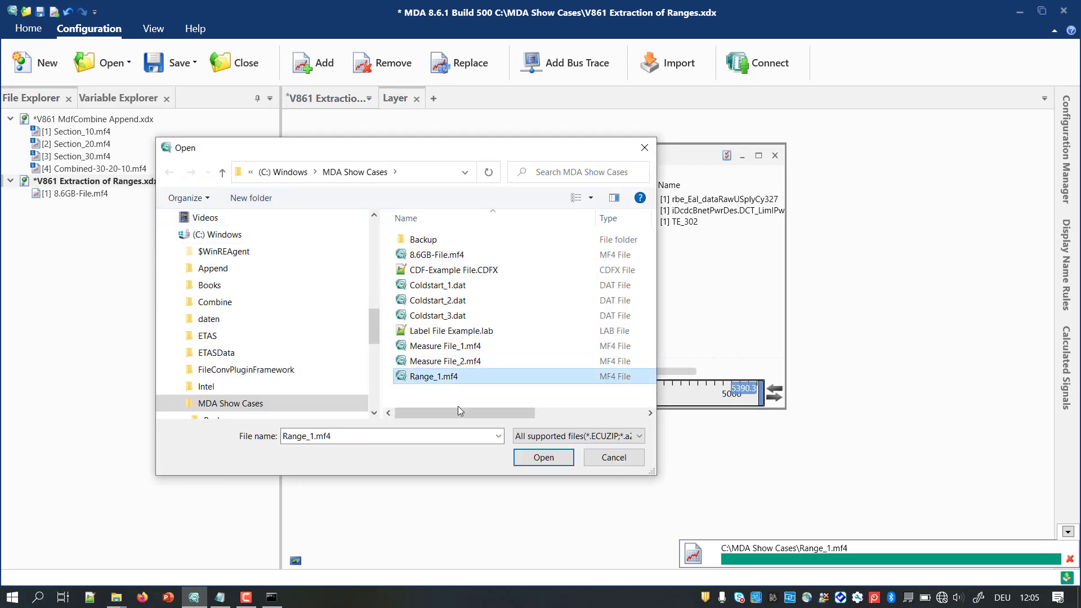
left_click(544, 457)
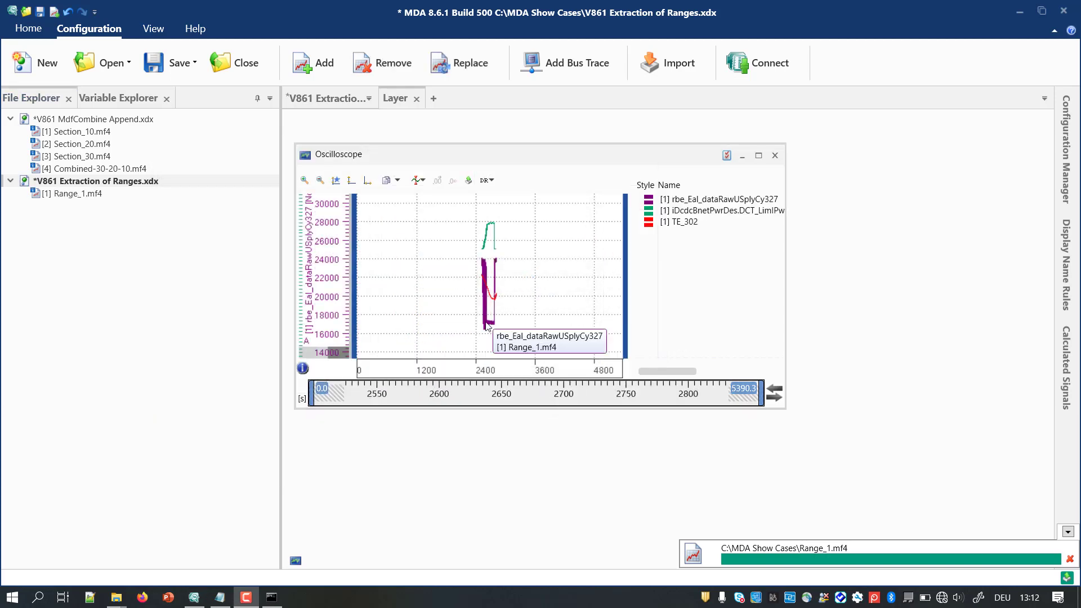
Step: Shift the purple trace left with two time offsets and fit the x-axis to 8.7–317.6 s
left_click_drag(473, 327, 369, 341)
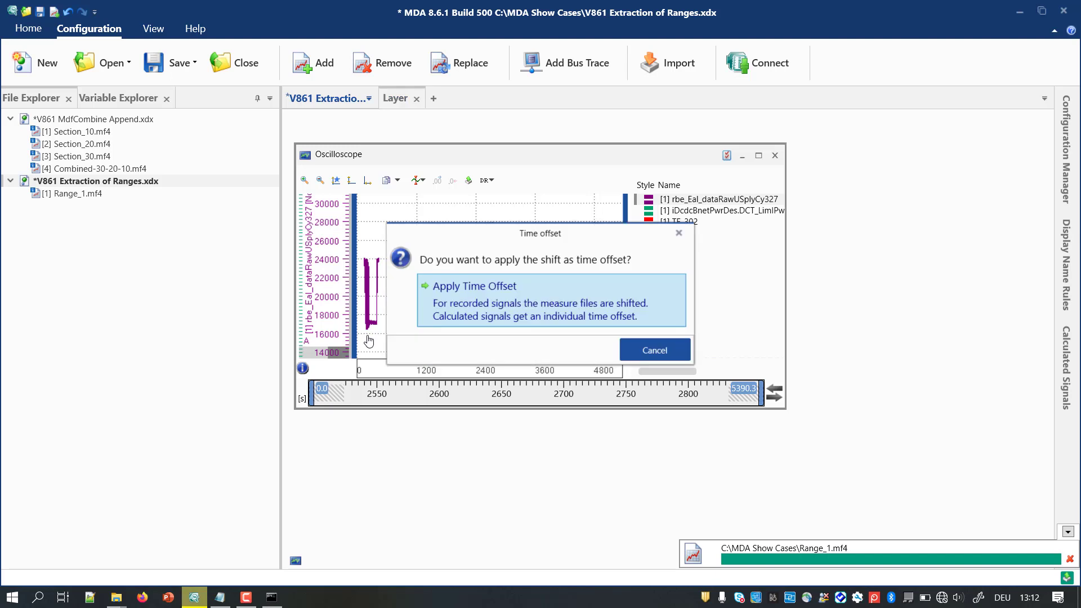
left_click(435, 310)
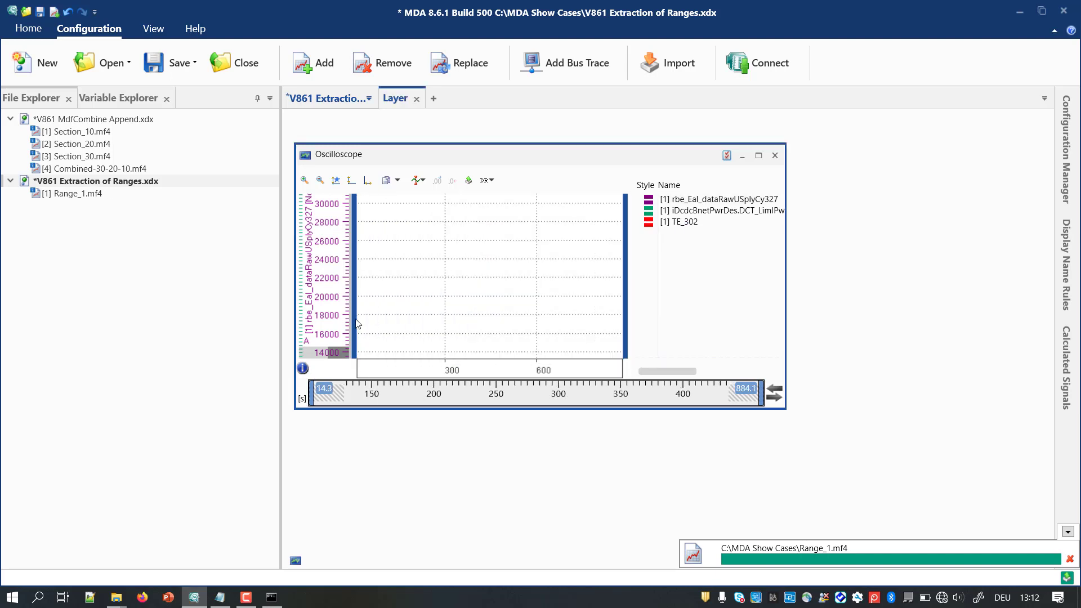
left_click_drag(398, 371, 450, 371)
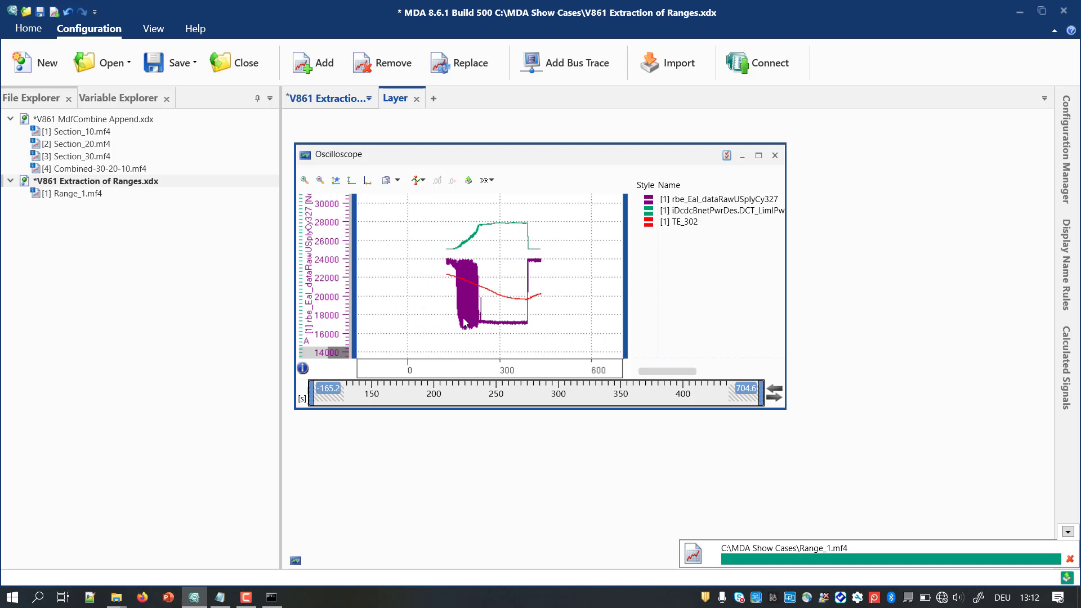
left_click_drag(440, 319, 422, 319)
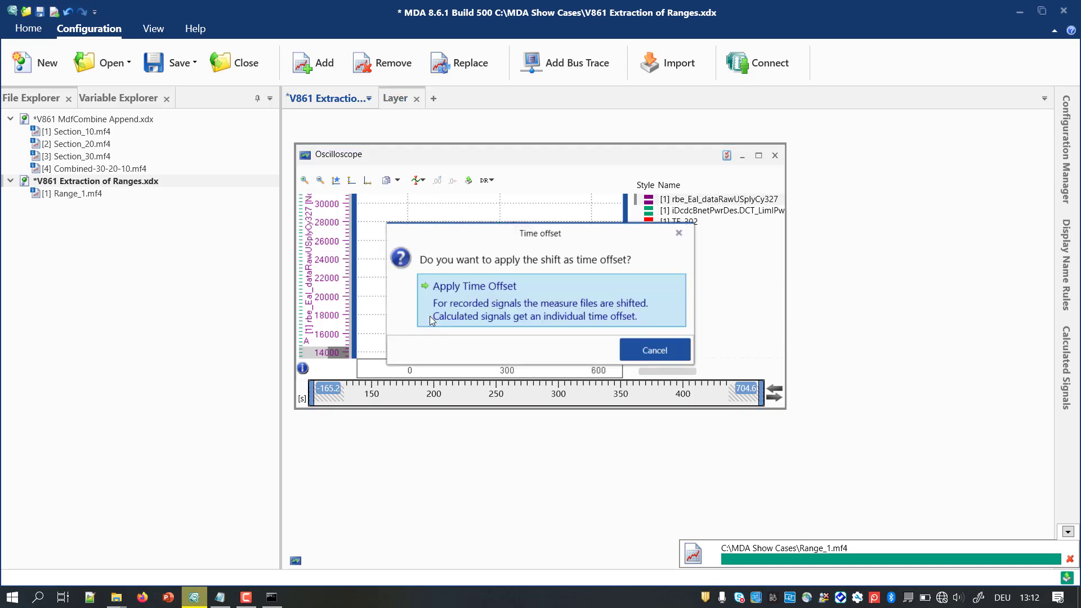
left_click(440, 317)
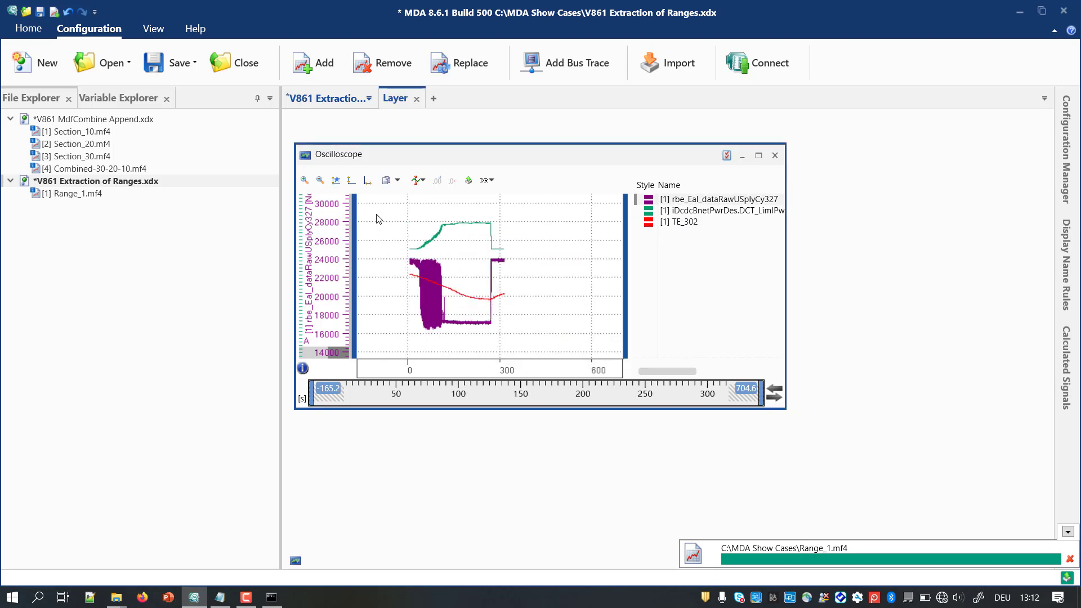
left_click(369, 181)
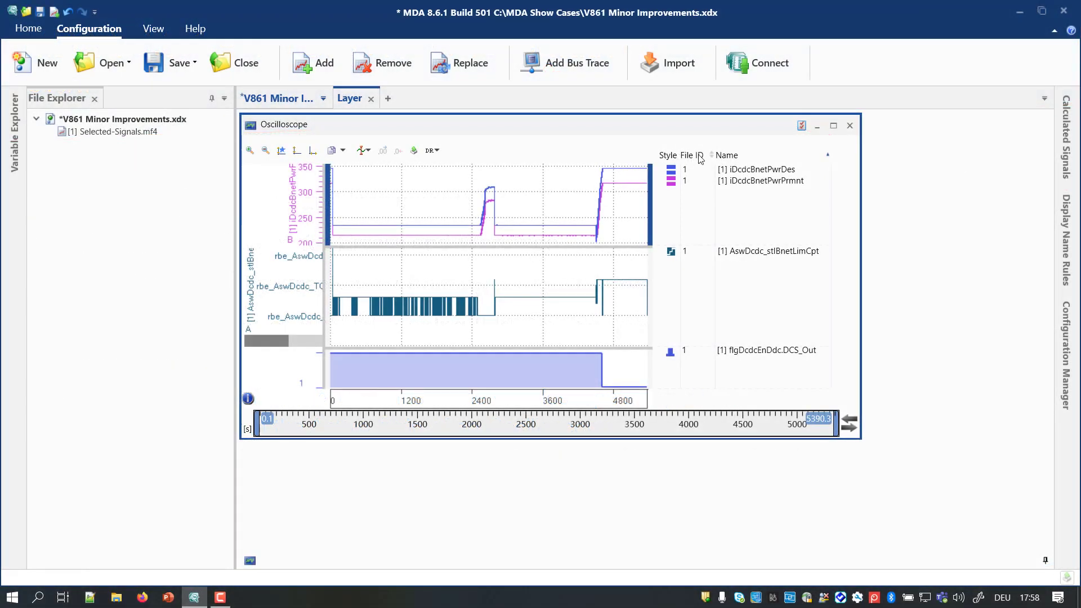
Step: Show the Unit column in the oscilloscope signal list and remove the File ID column
right_click(732, 157)
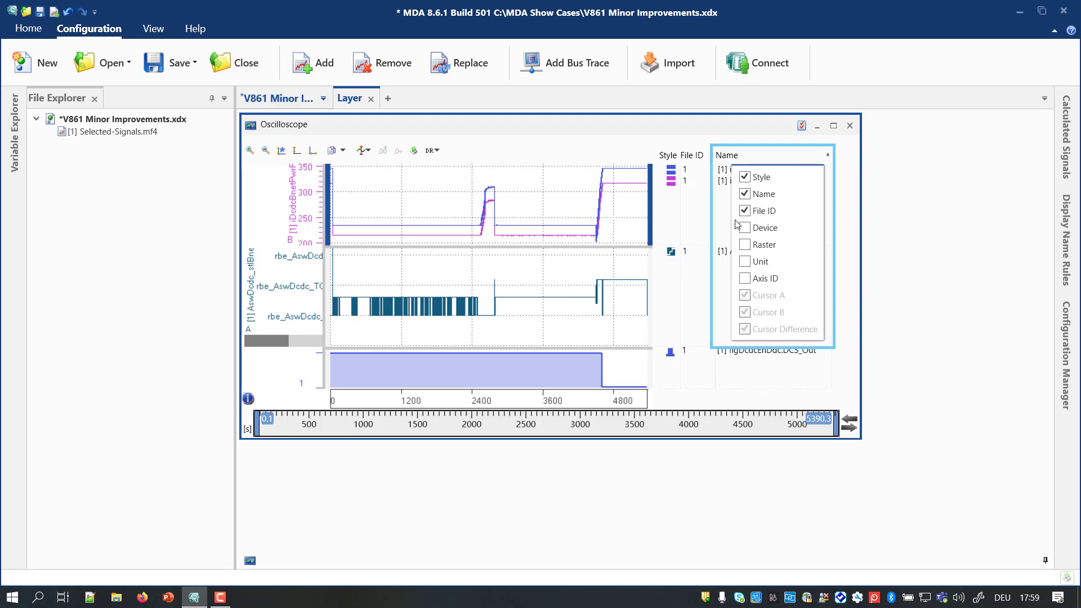
left_click(744, 261)
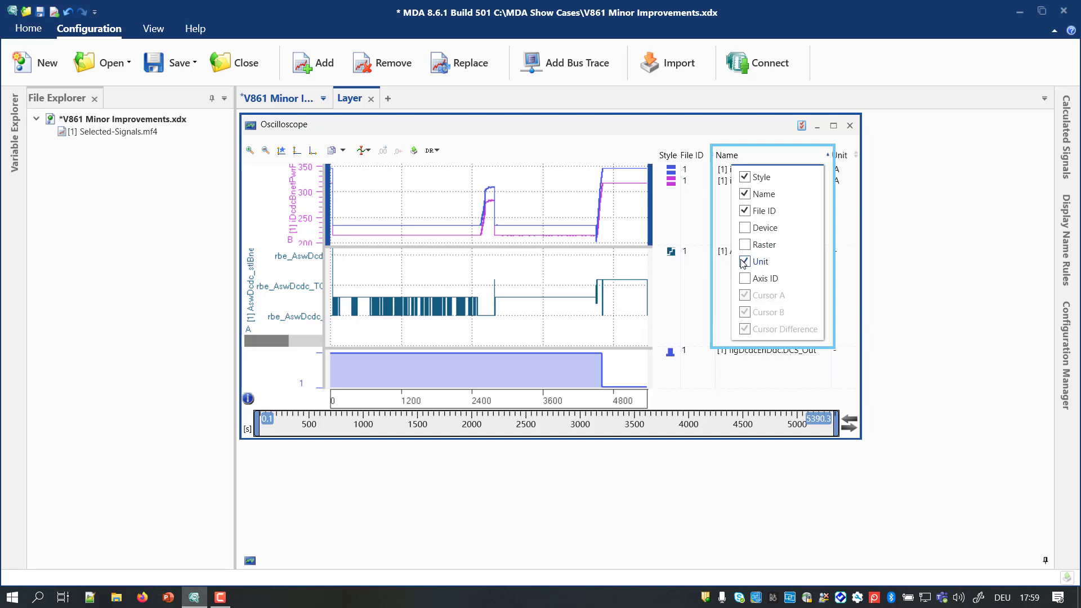
left_click(744, 211)
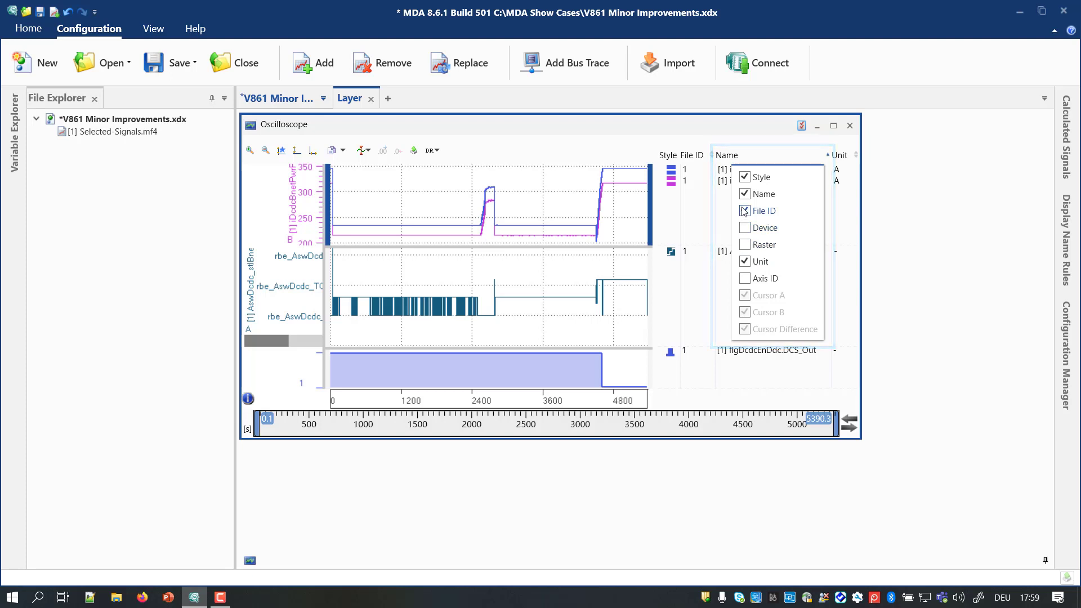
left_click(602, 269)
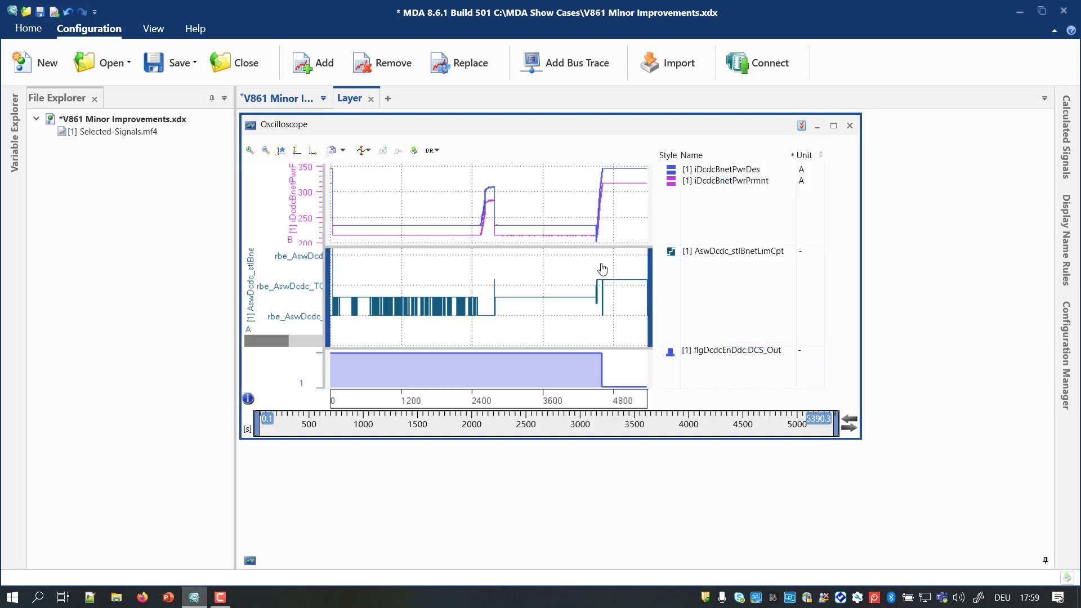
Step: Search *dcdc and add iDcdcBnetPwrDes, AswDcdc_flgIBnetLim and iDcdcBnetPwrPrmnt to the oscilloscope
type("*")
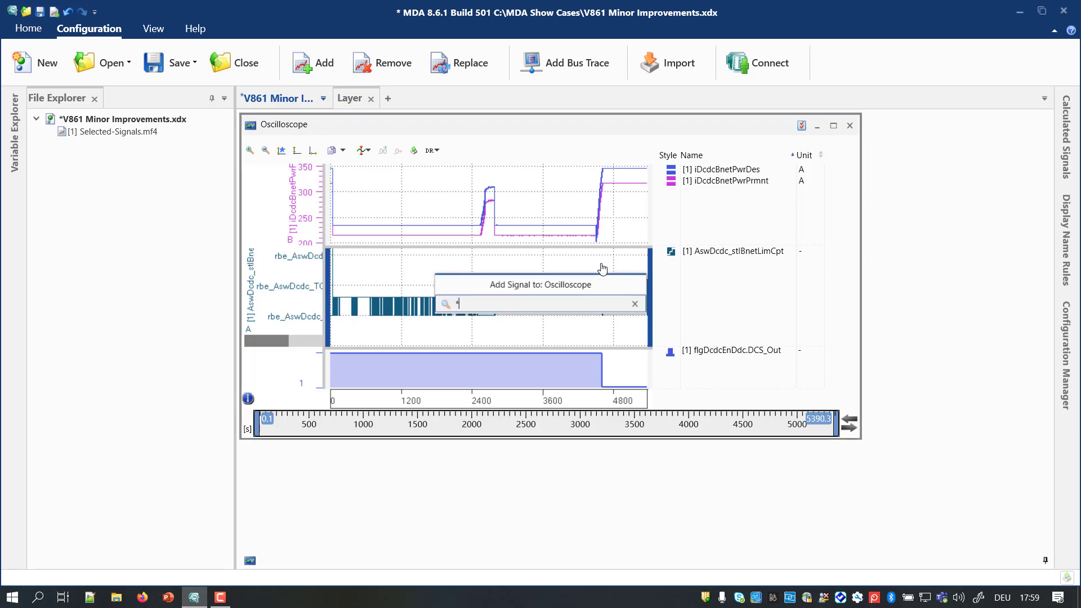
type("dcdc")
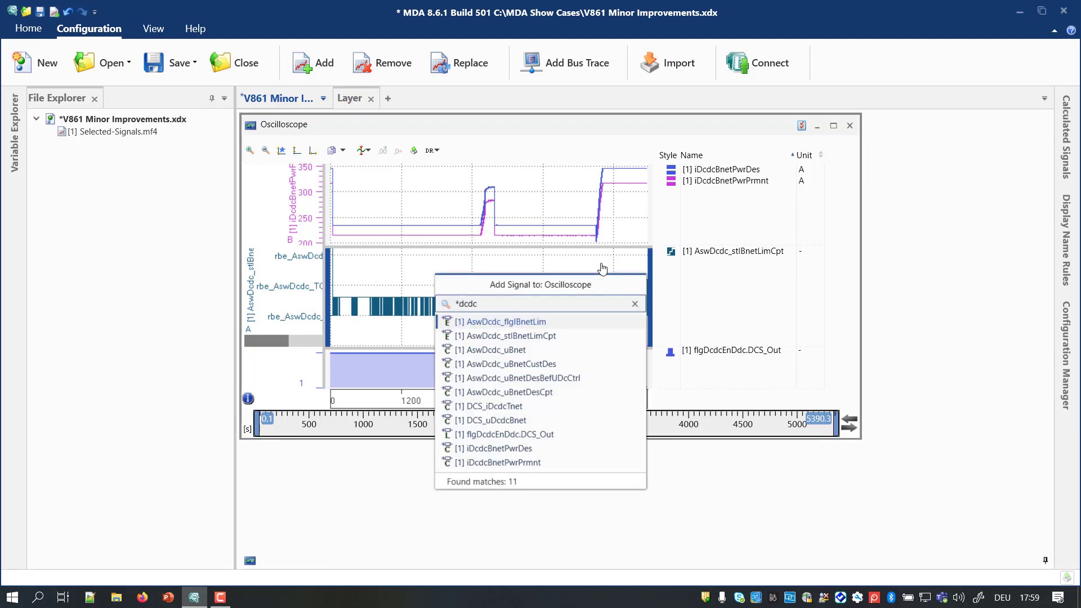
key("Down")
key("Down")
key("Down")
key("Down")
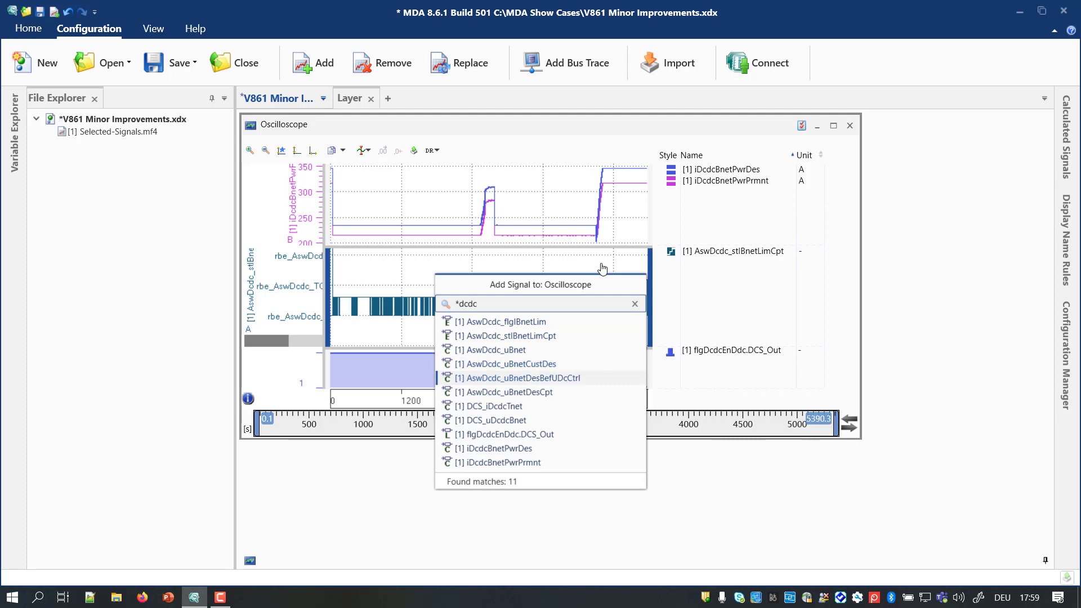
key("Down")
key("Down")
key("Down")
key("Down")
key("Down")
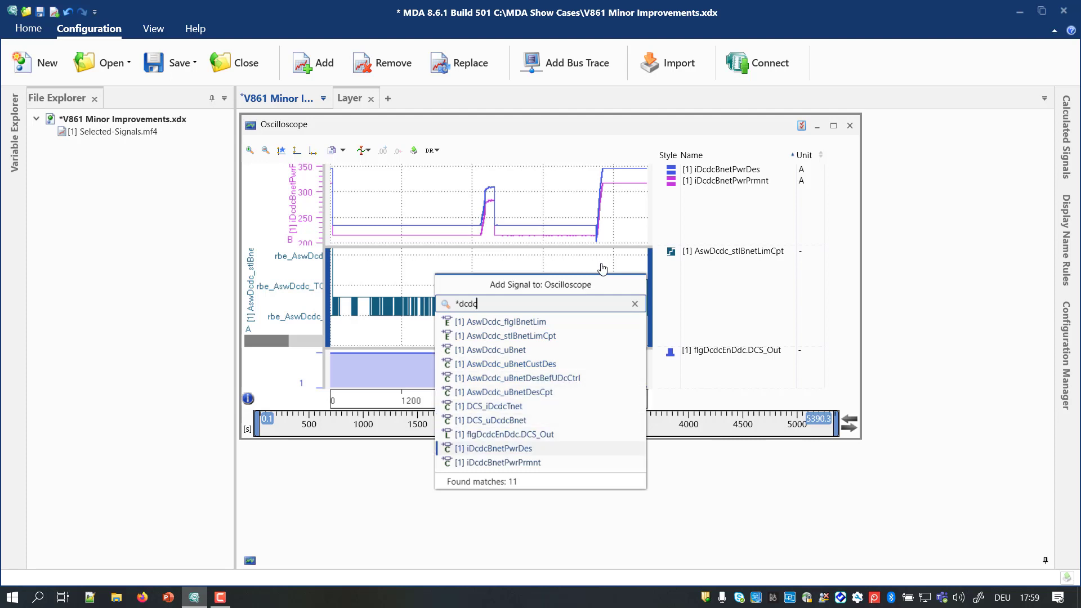
key("Return")
key("Down")
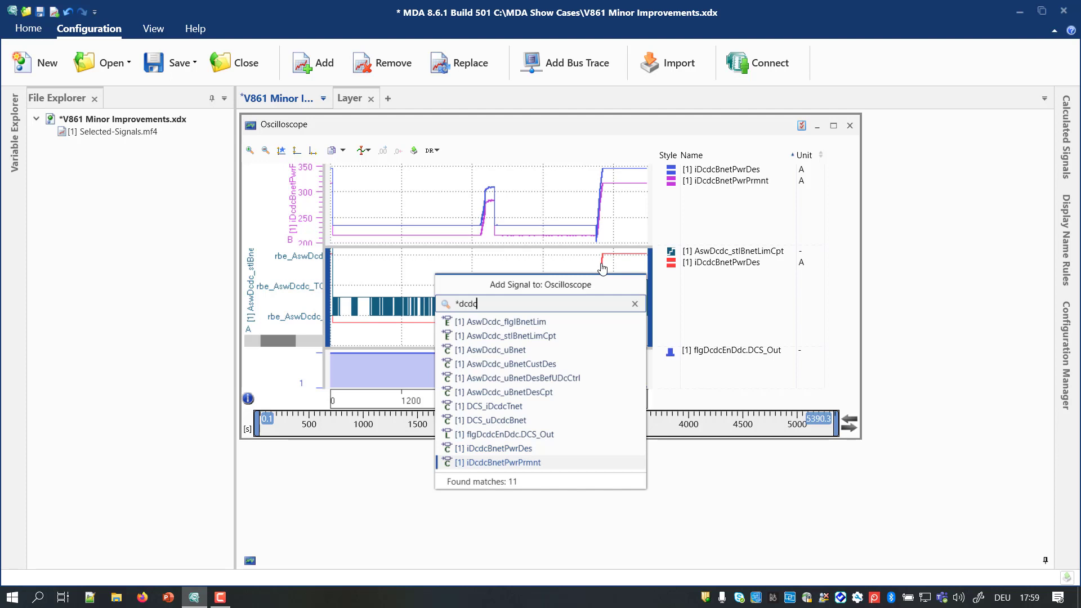
key("Down")
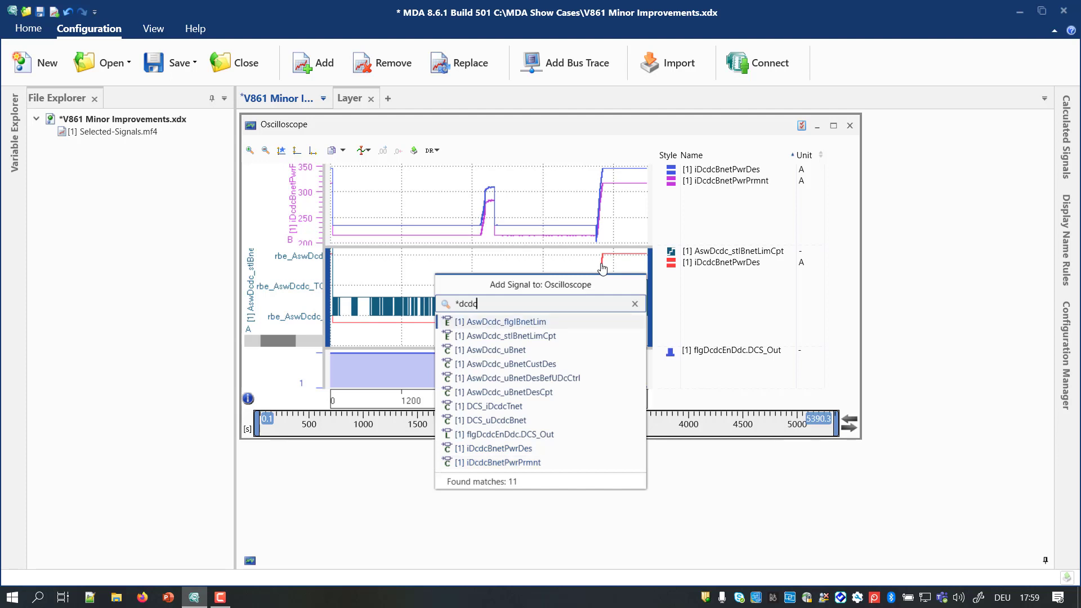
key("Return")
key("Down")
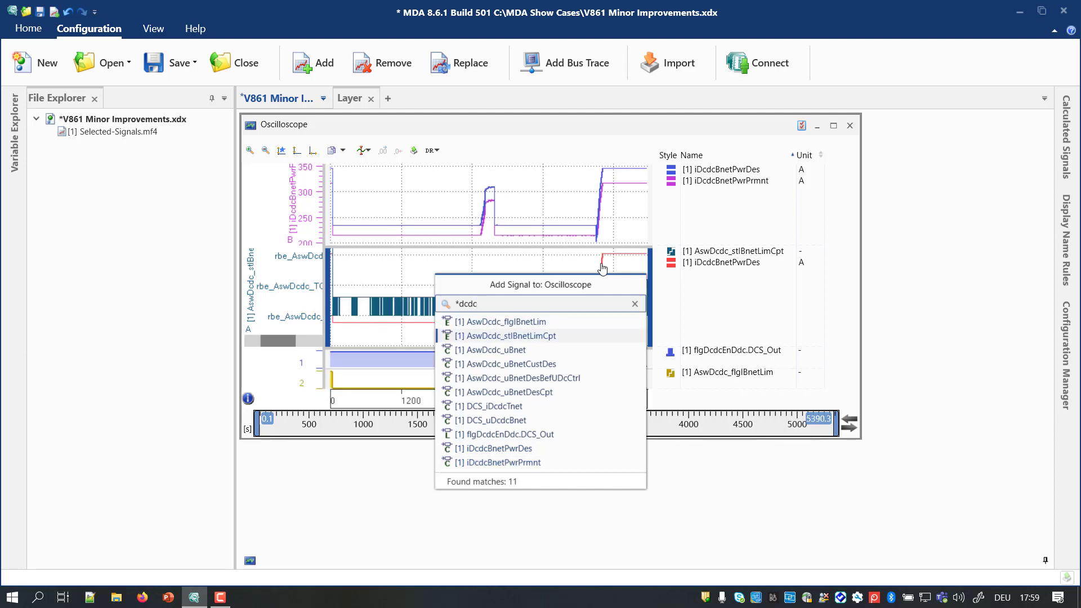
key("Down")
key("Down")
key("Down")
key("Down")
key("Down")
key("Down")
key("Down")
key("Down")
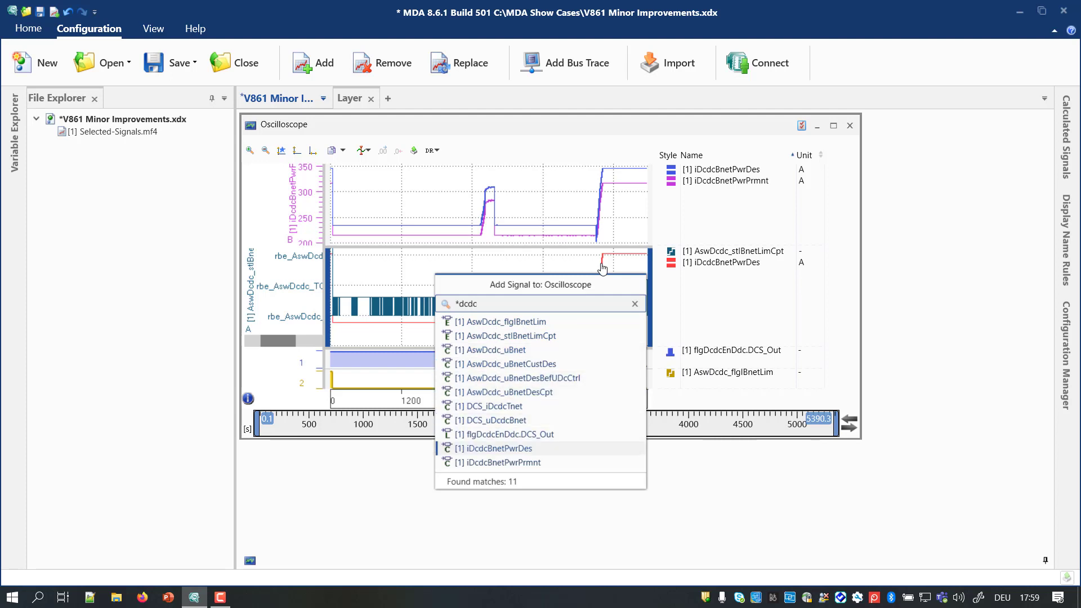
key("Down")
key("Escape")
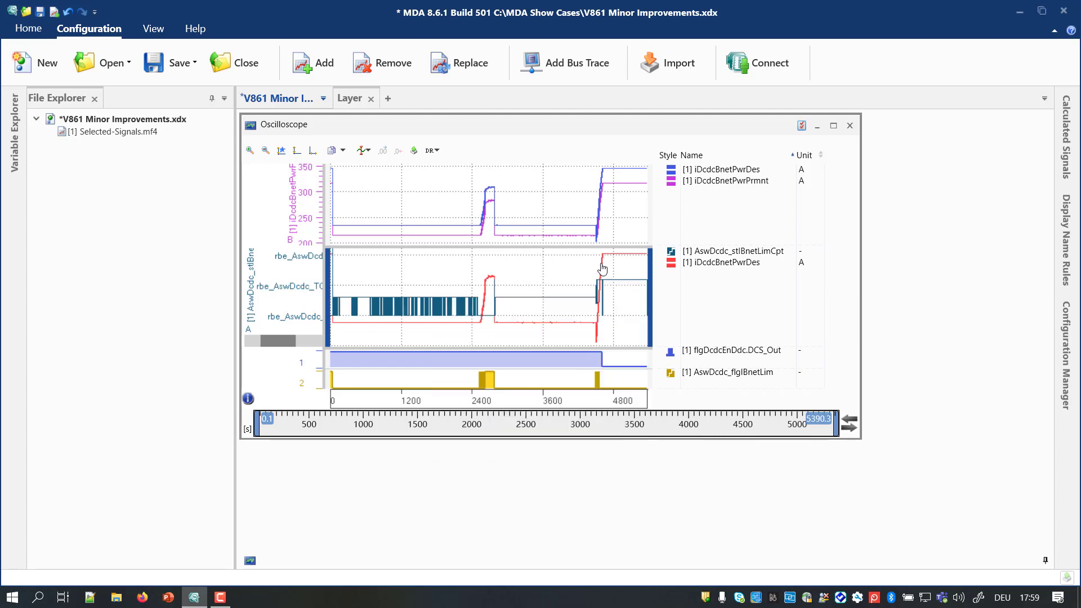
Step: Open the Hotkeys list beside a restored, smaller MDA window with the file panel collapsed
left_click(191, 29)
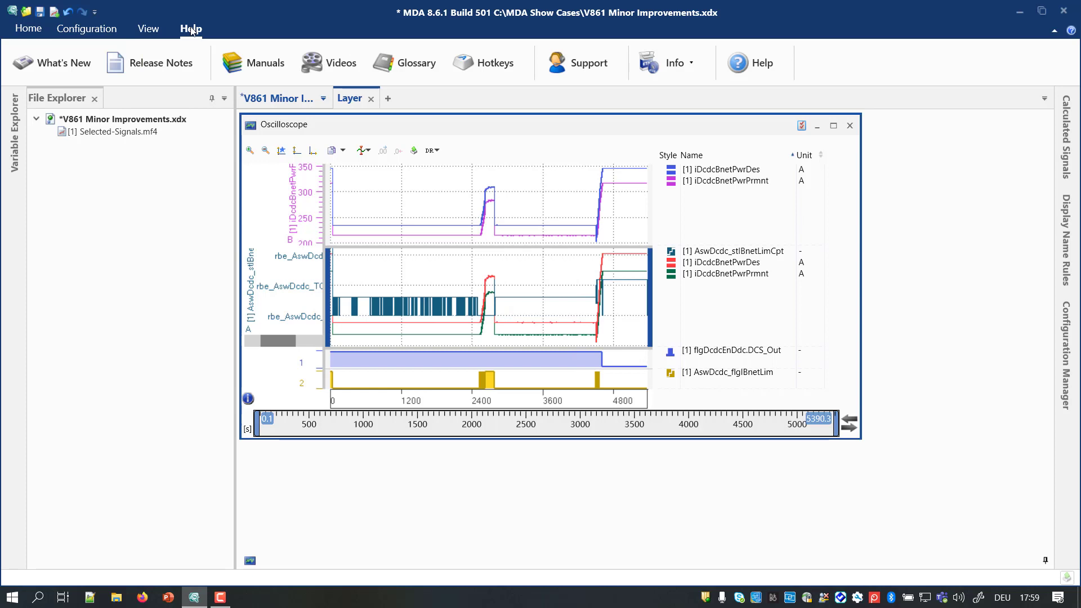
left_click(481, 66)
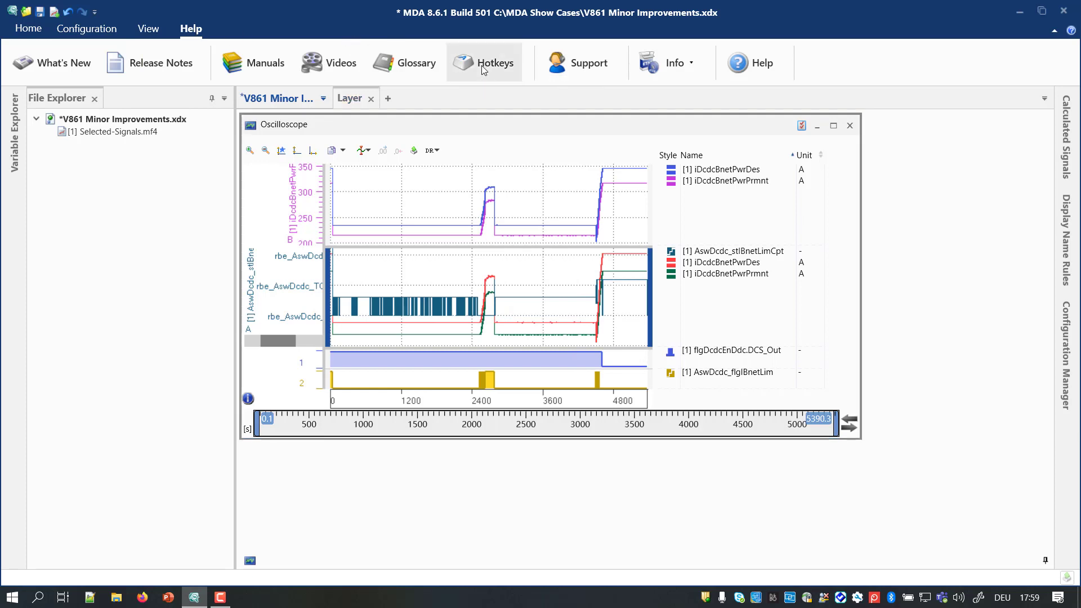
left_click_drag(461, 106, 116, 106)
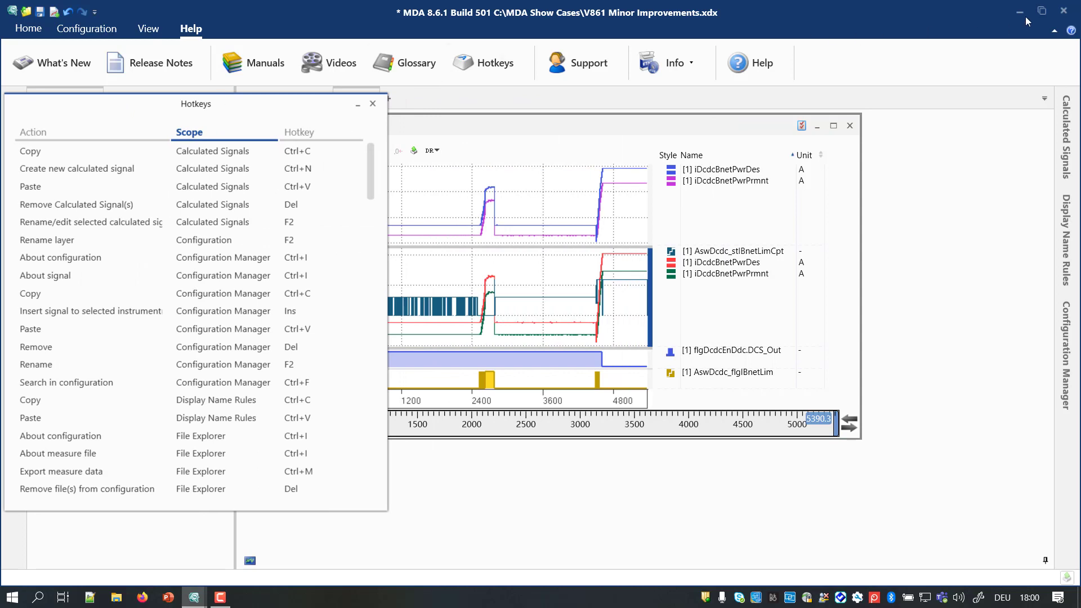
left_click(1041, 11)
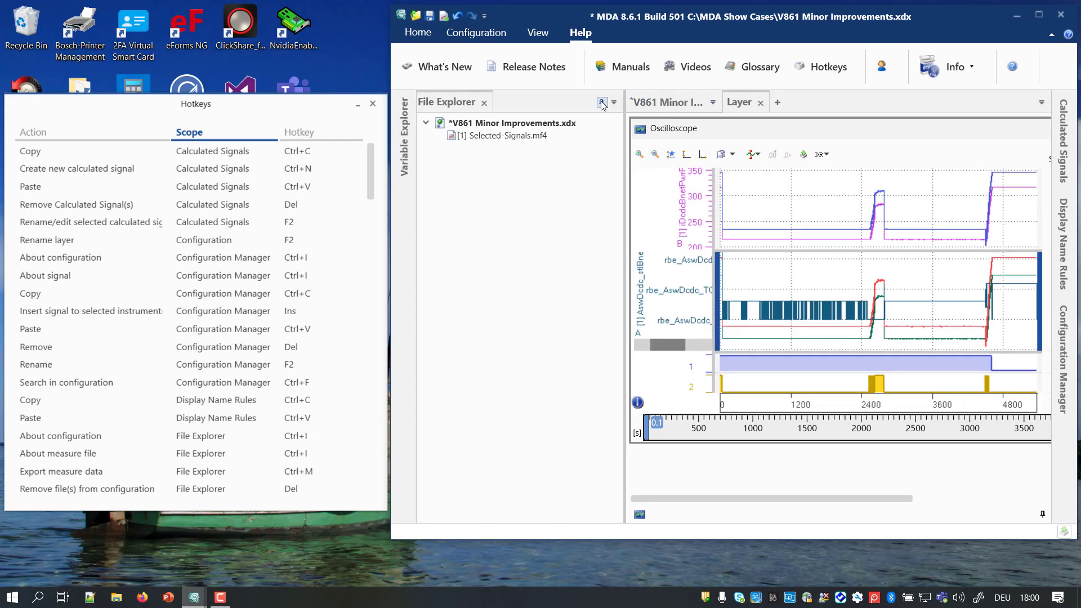
left_click(601, 104)
Step: Sort the hotkeys by Action and return the middle strip to its full time range
left_click_drag(761, 197, 802, 197)
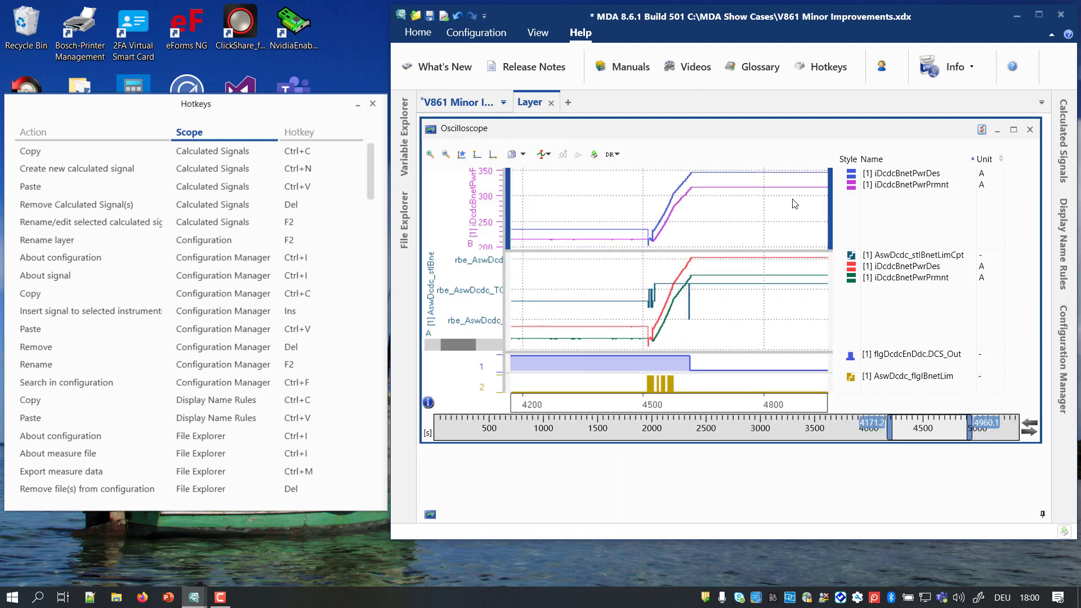
left_click(104, 133)
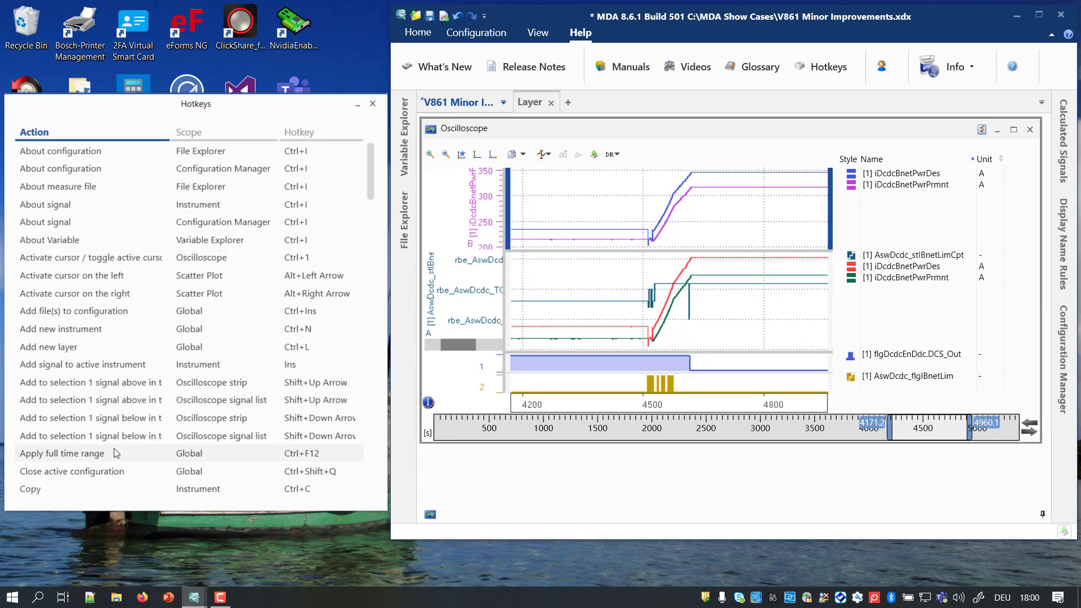
left_click(627, 257)
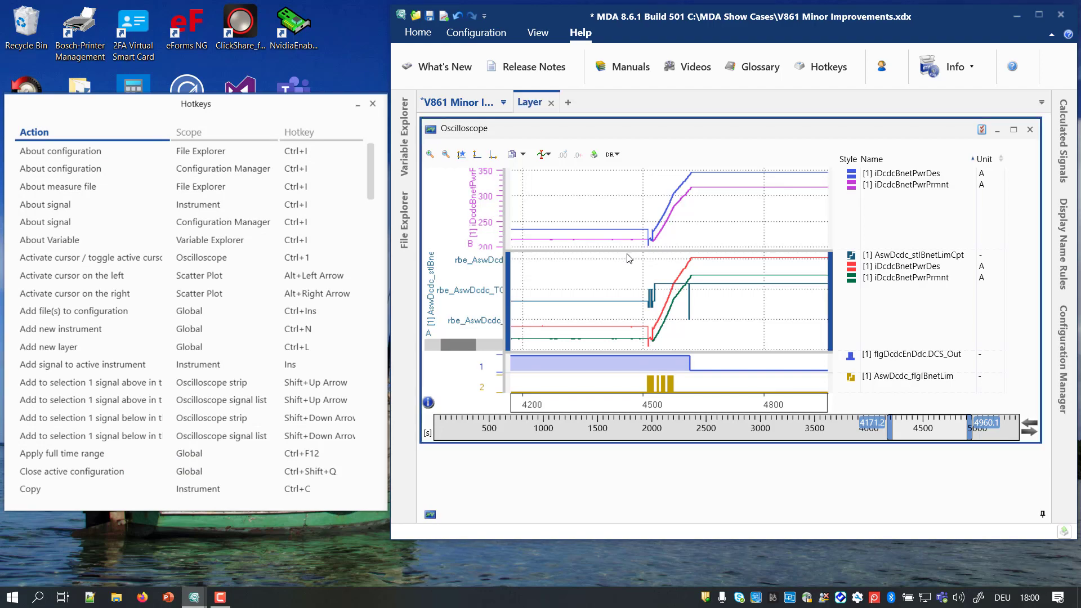
key("ctrl+F12")
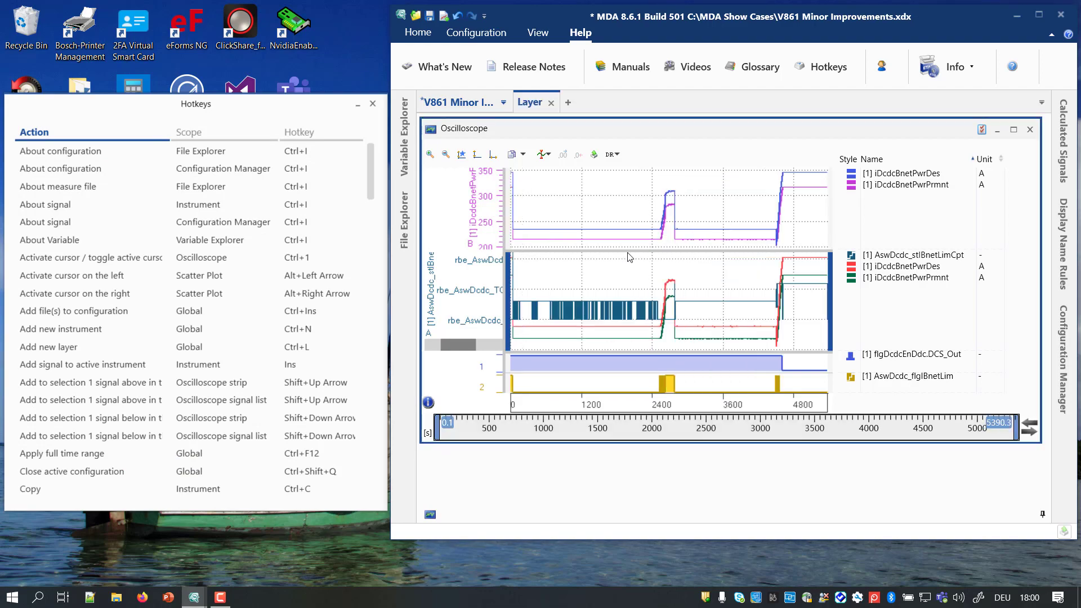